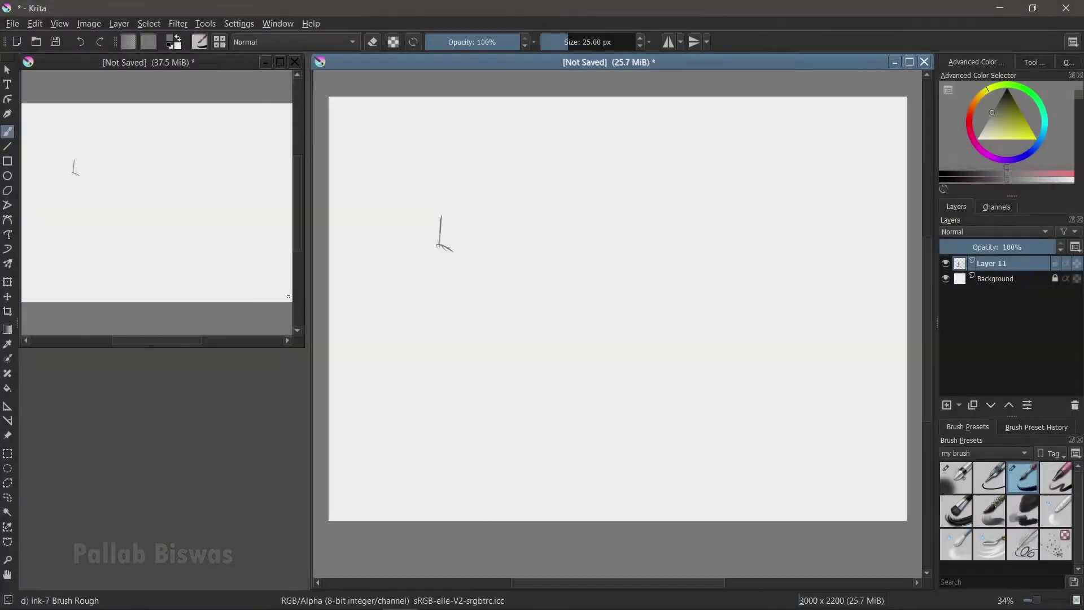
Step: Draw the first rough box stroke on Layer 11 with the Ink-7 Brush Rough
left_click_drag(445, 219, 477, 224)
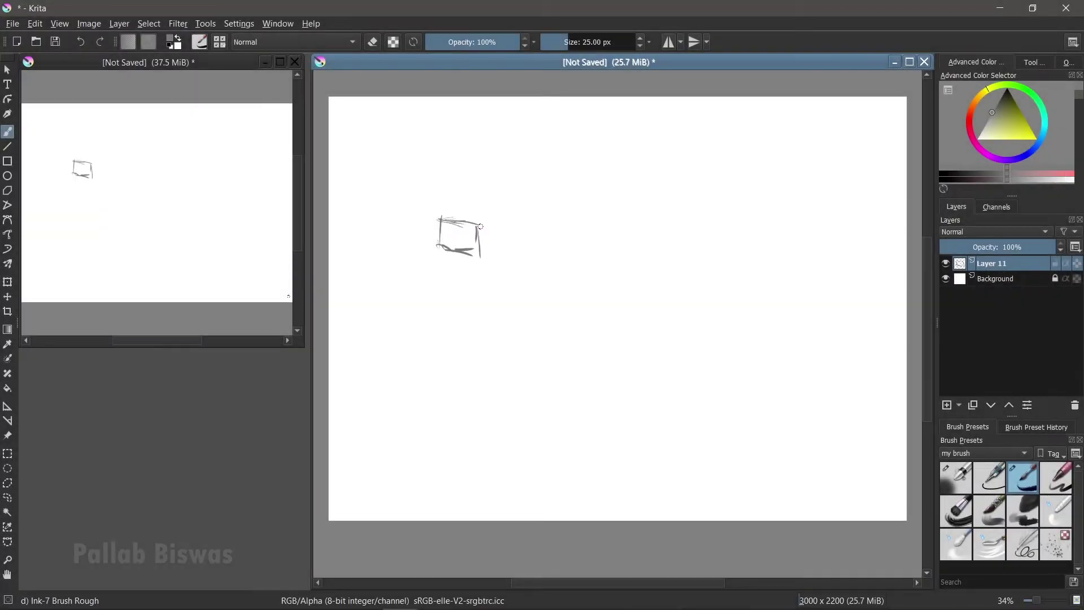
Step: Sketch the long snout line toward the right with two round eyes at its end
mouse_move(437, 225)
left_mouse_down()
mouse_move(483, 248)
mouse_move(435, 243)
left_mouse_up()
left_click_drag(481, 233, 674, 181)
left_click_drag(621, 150, 615, 175)
mouse_move(683, 126)
left_mouse_down()
mouse_move(650, 170)
mouse_move(609, 172)
mouse_move(626, 189)
mouse_move(618, 186)
left_mouse_up()
Step: Rotate the snout part and shift the whole drawing to the left
key("ctrl+t")
key("Return")
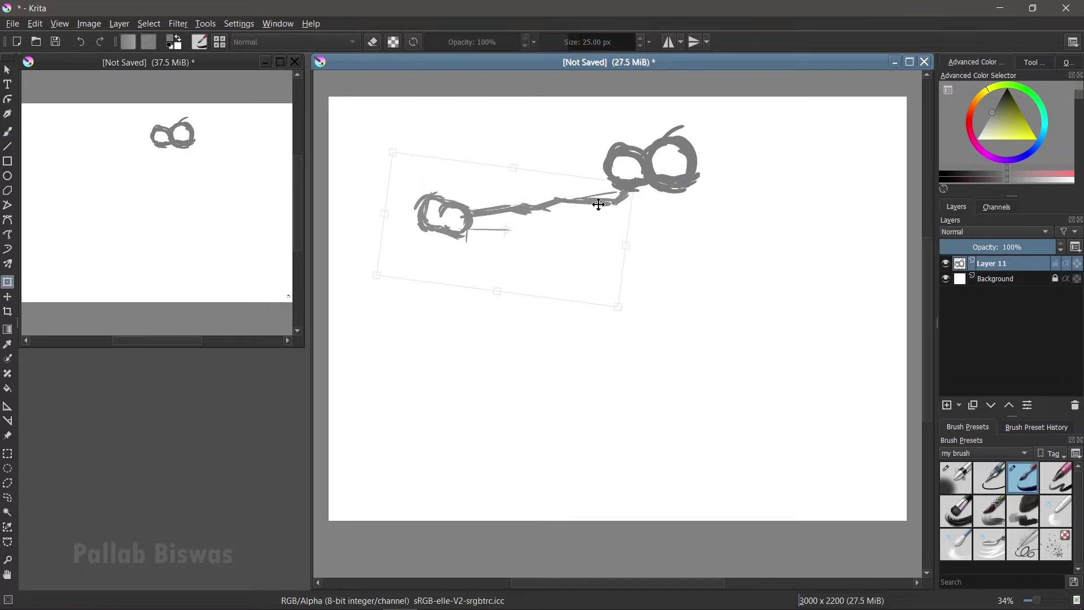
key("ctrl+shift+a")
left_click_drag(666, 174, 602, 176)
key("Return")
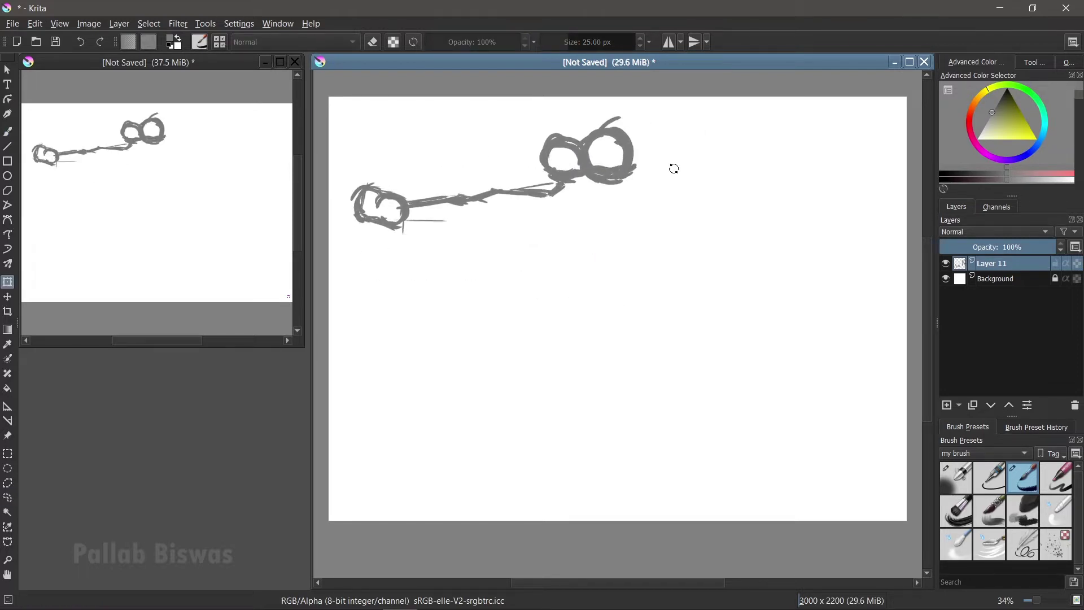
key("b")
Step: Rough in the nostril, the upper and lower jaw lines, and the back and leg curves
left_click_drag(395, 228, 448, 224)
mouse_move(361, 221)
left_mouse_down()
mouse_move(377, 235)
mouse_move(701, 179)
left_mouse_up()
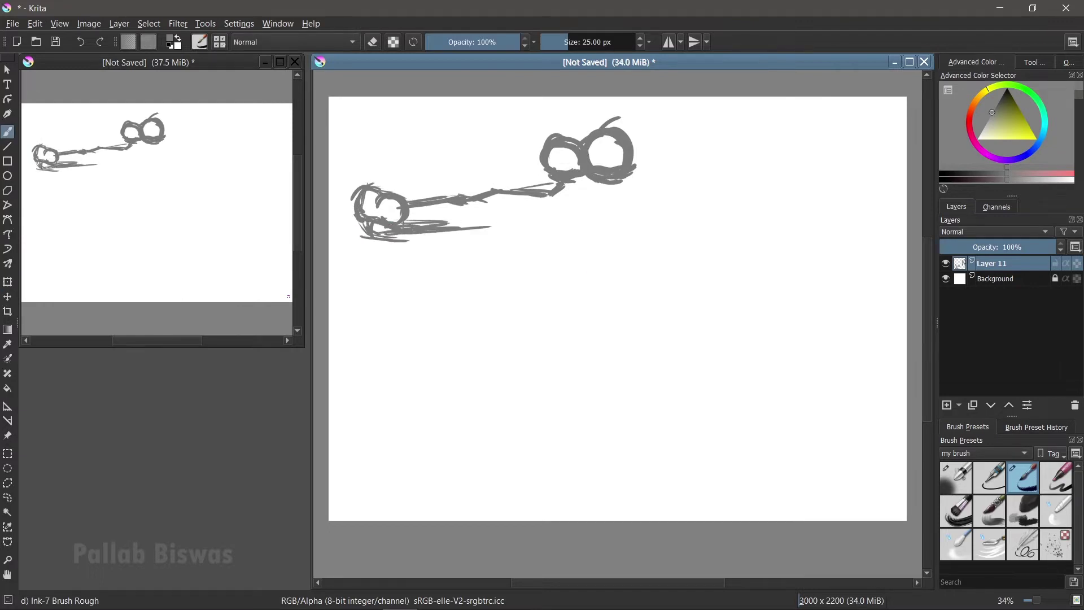
mouse_move(631, 225)
left_mouse_down()
mouse_move(418, 235)
mouse_move(560, 243)
mouse_move(551, 279)
left_mouse_up()
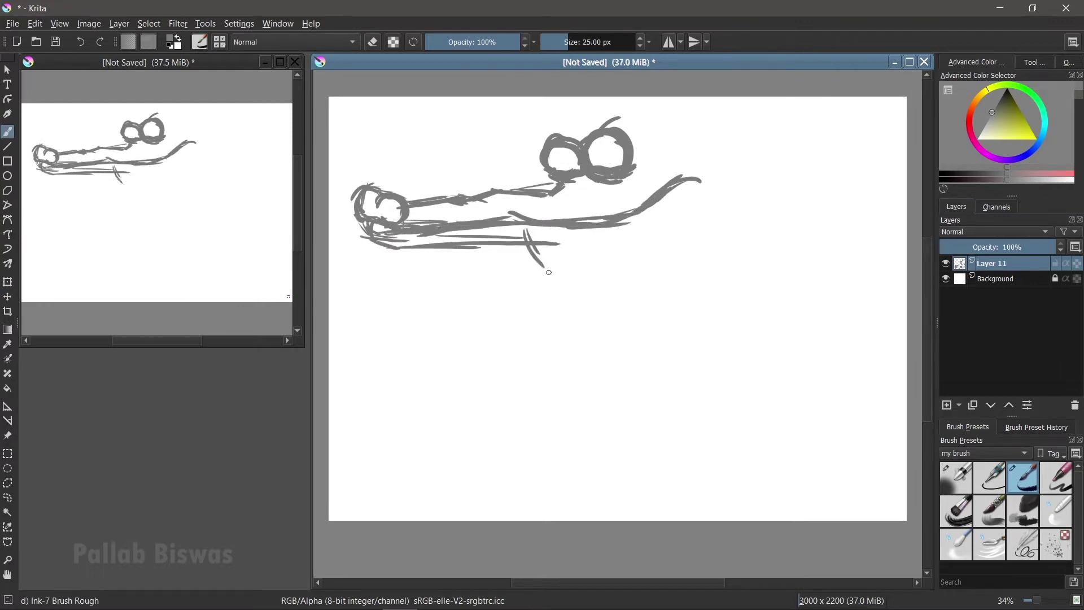
left_click_drag(531, 243, 590, 328)
left_click_drag(751, 164, 728, 299)
left_click_drag(770, 240, 711, 322)
Step: Lasso-select the head and move it up and to the left
left_click_drag(632, 148, 739, 184)
mouse_move(719, 178)
left_mouse_down()
mouse_move(350, 225)
mouse_move(359, 231)
left_mouse_up()
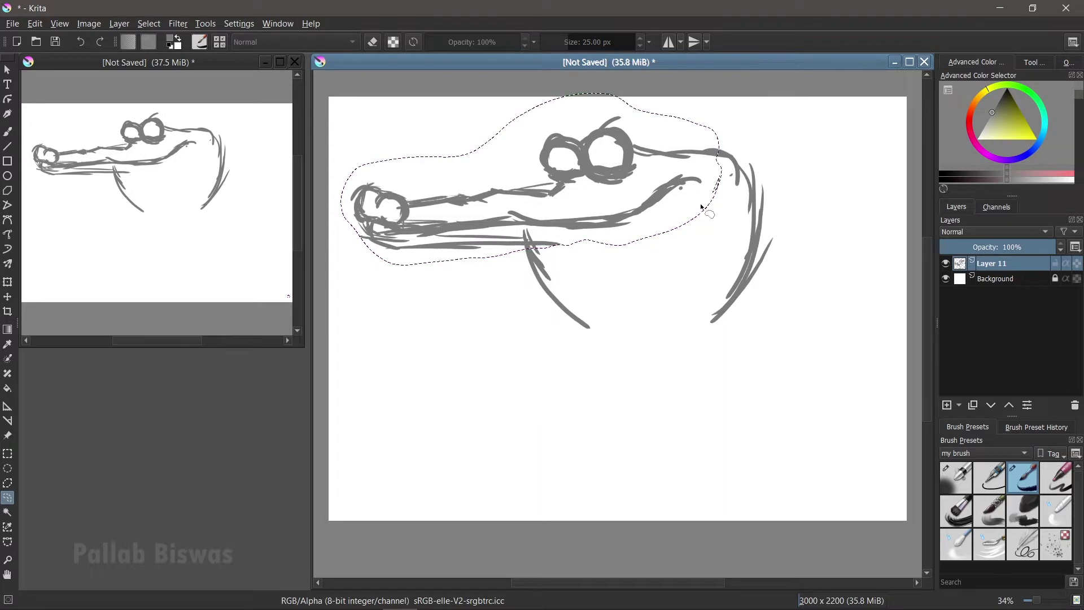
key("ctrl+t")
mouse_move(632, 226)
left_mouse_down()
mouse_move(619, 218)
mouse_move(637, 203)
left_mouse_up()
key("Return")
key("b")
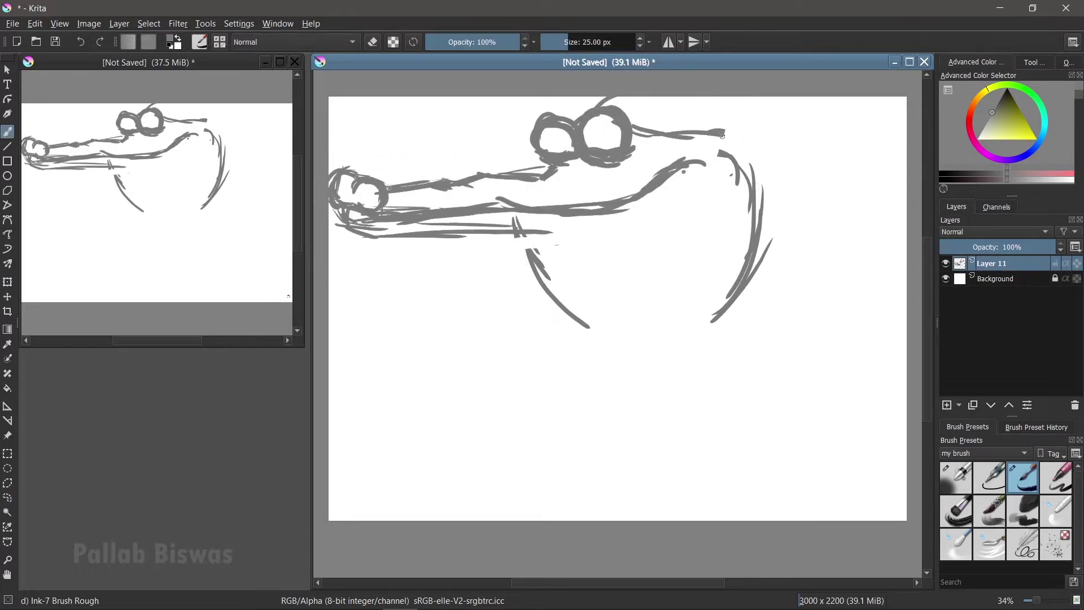
Step: Reinforce the jaw lines and shrink the whole sketch into the upper left
mouse_move(732, 137)
left_mouse_down()
mouse_move(754, 265)
mouse_move(746, 333)
left_mouse_up()
mouse_move(535, 234)
left_mouse_down()
mouse_move(613, 350)
mouse_move(560, 390)
left_mouse_up()
key("ctrl+t")
mouse_move(774, 98)
left_mouse_down()
mouse_move(714, 121)
mouse_move(671, 169)
left_mouse_up()
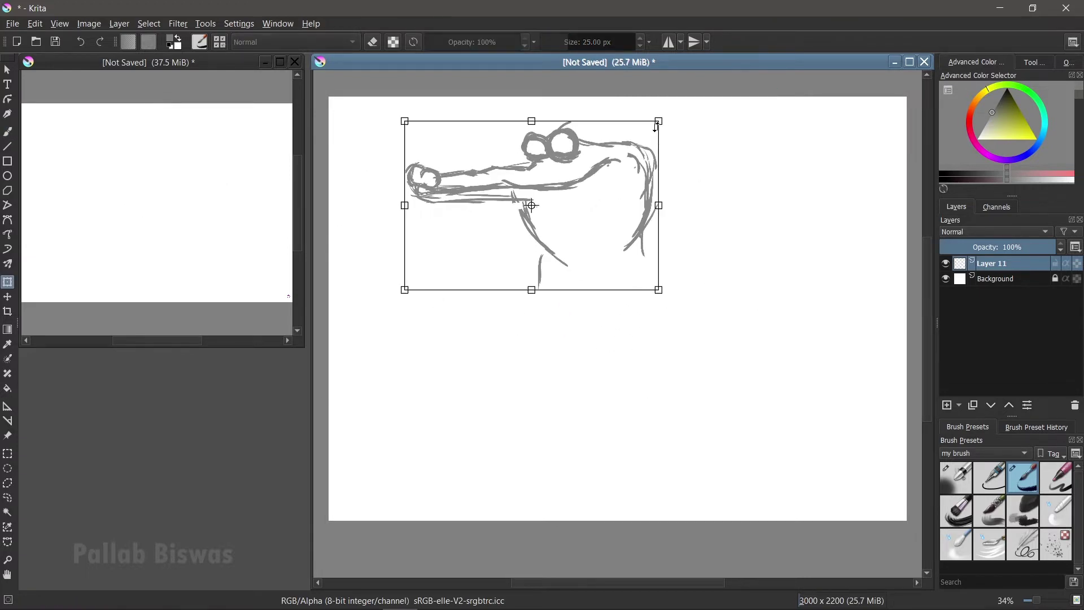
Step: Add strokes inside the jaw and draw the body's sides downward
key("b")
mouse_move(547, 195)
left_mouse_down()
mouse_move(617, 165)
mouse_move(590, 176)
mouse_move(600, 250)
mouse_move(556, 252)
mouse_move(526, 312)
left_mouse_up()
key("e")
key("e")
left_click_drag(607, 245, 648, 295)
left_click_drag(536, 260, 514, 379)
left_click_drag(625, 268, 640, 330)
left_click_drag(528, 308, 498, 427)
left_click_drag(495, 397, 529, 450)
Step: Sweep the body's bottom curve, draw its right side, and thicken the outlines
left_click_drag(533, 281, 504, 346)
mouse_move(497, 423)
left_mouse_down()
mouse_move(534, 467)
mouse_move(728, 460)
mouse_move(790, 440)
left_mouse_up()
mouse_move(629, 250)
left_mouse_down()
mouse_move(702, 386)
mouse_move(643, 373)
mouse_move(630, 442)
left_mouse_up()
left_click_drag(632, 242, 709, 411)
mouse_move(490, 369)
left_mouse_down()
mouse_move(508, 437)
mouse_move(556, 485)
mouse_move(708, 486)
left_mouse_up()
Step: Draw the curled tail fin to the right, joining its tip to the bottom curve
left_click_drag(639, 495, 776, 441)
mouse_move(697, 372)
left_mouse_down()
mouse_move(790, 388)
mouse_move(767, 339)
mouse_move(818, 333)
mouse_move(799, 358)
left_mouse_up()
key("ctrl+z")
key("ctrl+z")
left_click_drag(850, 387, 775, 454)
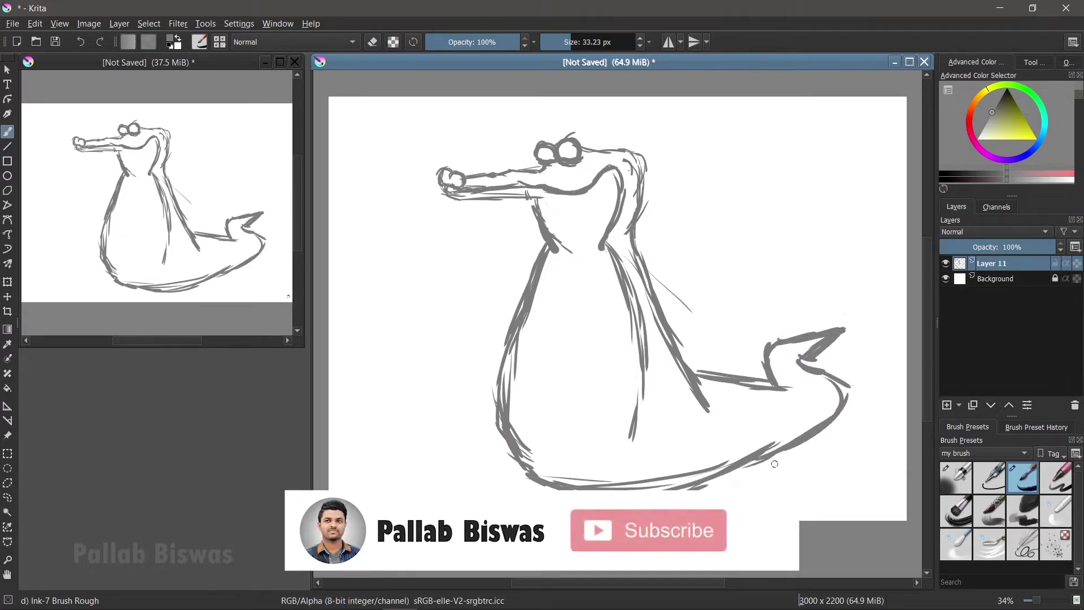
left_click_drag(655, 470, 847, 395)
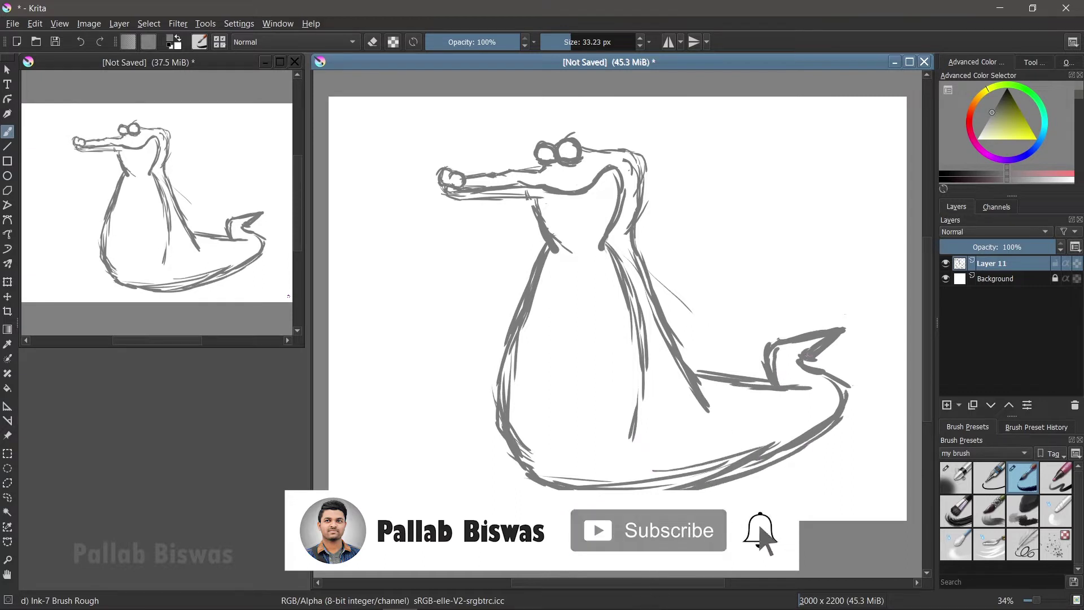
left_click_drag(644, 418, 818, 432)
Step: Erase along the right body contour and thin the lower body and tail outlines
mouse_move(612, 254)
left_mouse_down()
mouse_move(705, 406)
mouse_move(779, 345)
mouse_move(831, 335)
left_mouse_up()
mouse_move(849, 404)
left_mouse_down()
mouse_move(655, 468)
mouse_move(637, 488)
left_mouse_up()
mouse_move(516, 355)
left_mouse_down()
mouse_move(545, 260)
mouse_move(573, 234)
left_mouse_up()
mouse_move(524, 374)
left_mouse_down()
mouse_move(541, 479)
mouse_move(700, 488)
mouse_move(743, 460)
left_mouse_up()
key("e")
key("e")
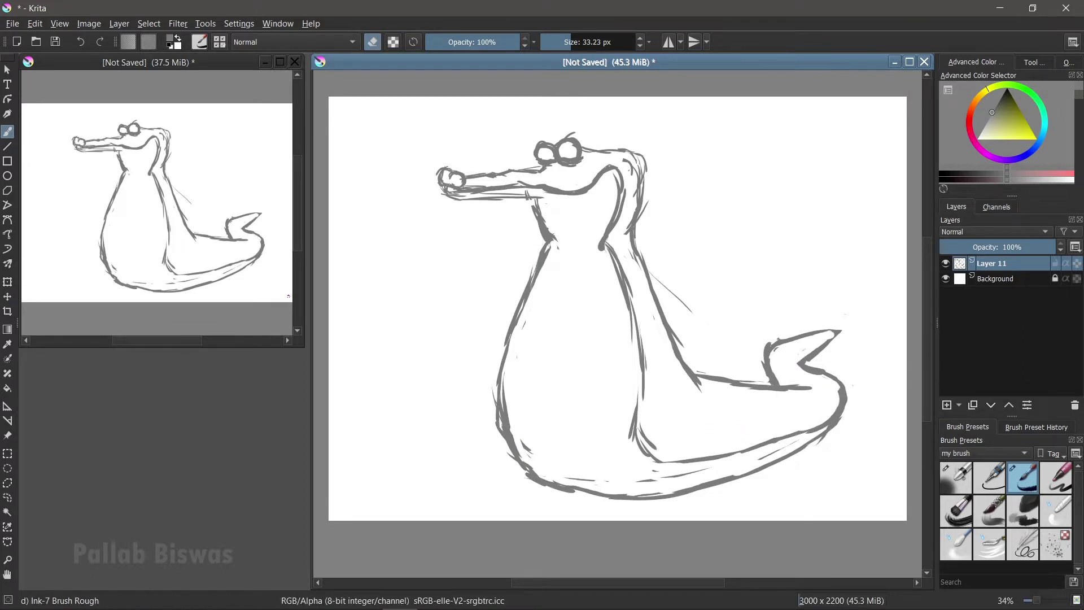
Step: Thin the inner tail stroke and trim the tail fin tip
left_click_drag(806, 364, 842, 417)
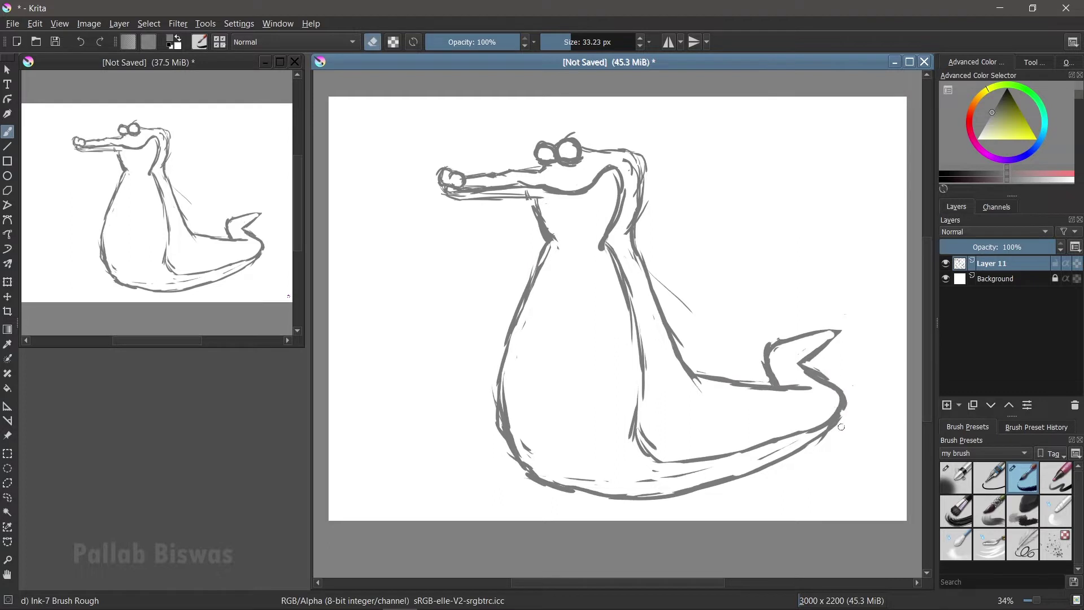
left_click_drag(830, 345, 840, 332)
left_click_drag(767, 341, 771, 380)
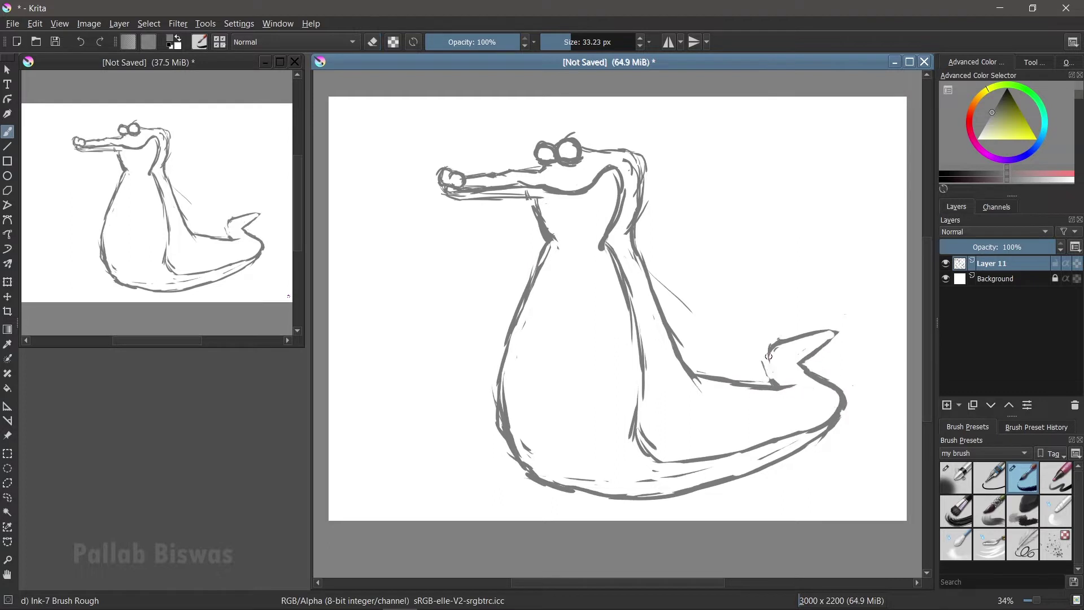
key("ctrl+t")
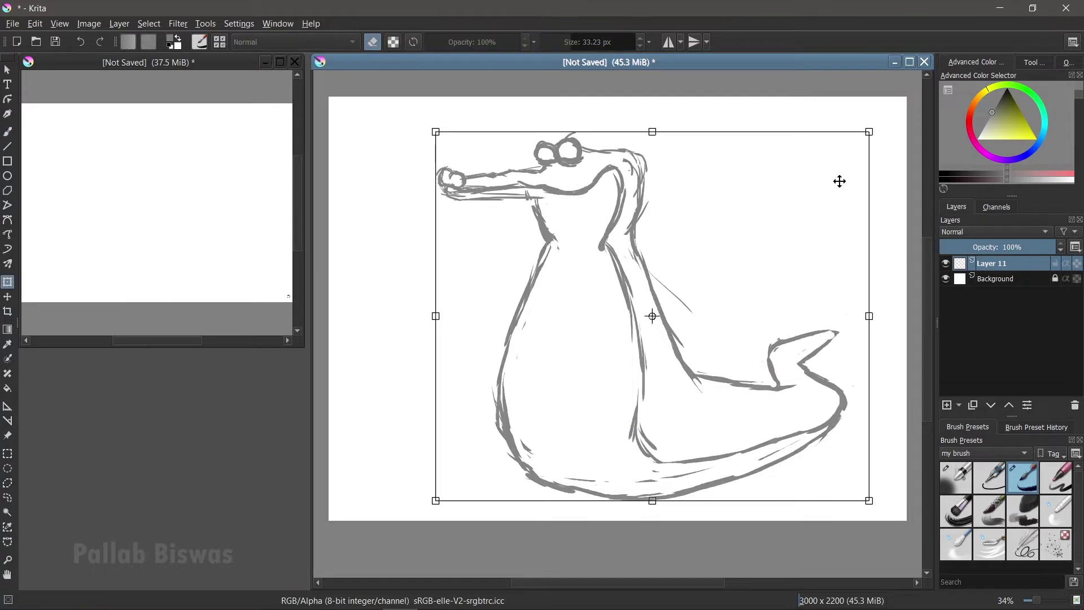
Step: Shrink the sketch slightly and shift it upward
left_click_drag(641, 392, 849, 135)
left_click_drag(628, 357, 634, 332)
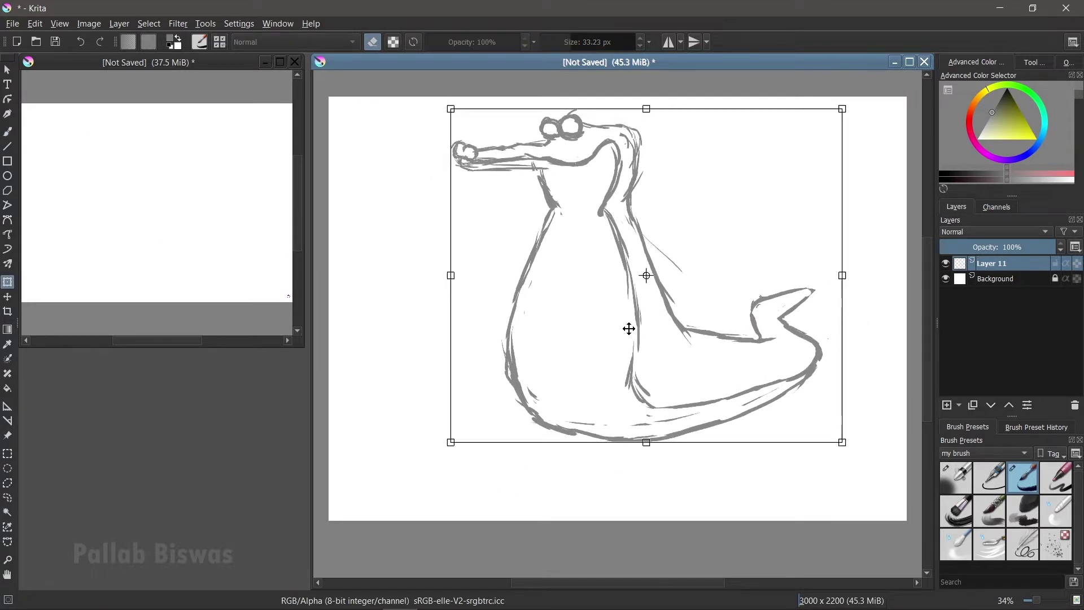
key("Return")
key("b")
Step: Draw both feet with toes and redraw the lower belly line thicker
left_click_drag(515, 395, 515, 436)
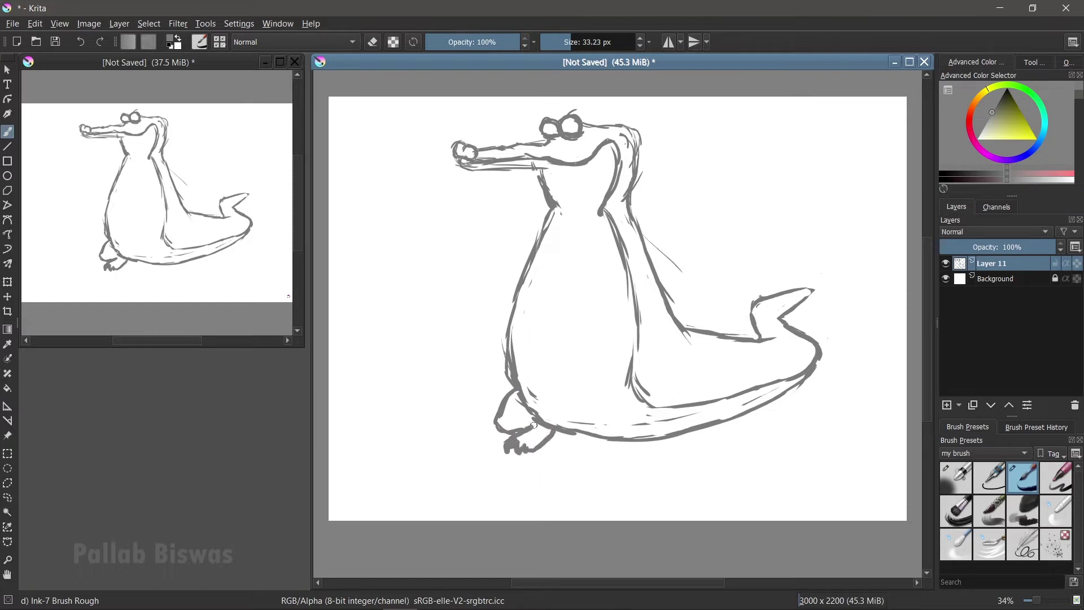
mouse_move(637, 376)
left_mouse_down()
mouse_move(618, 412)
mouse_move(638, 454)
left_mouse_up()
key("e")
mouse_move(635, 398)
left_mouse_down()
mouse_move(636, 381)
mouse_move(626, 395)
mouse_move(635, 409)
mouse_move(672, 426)
left_mouse_up()
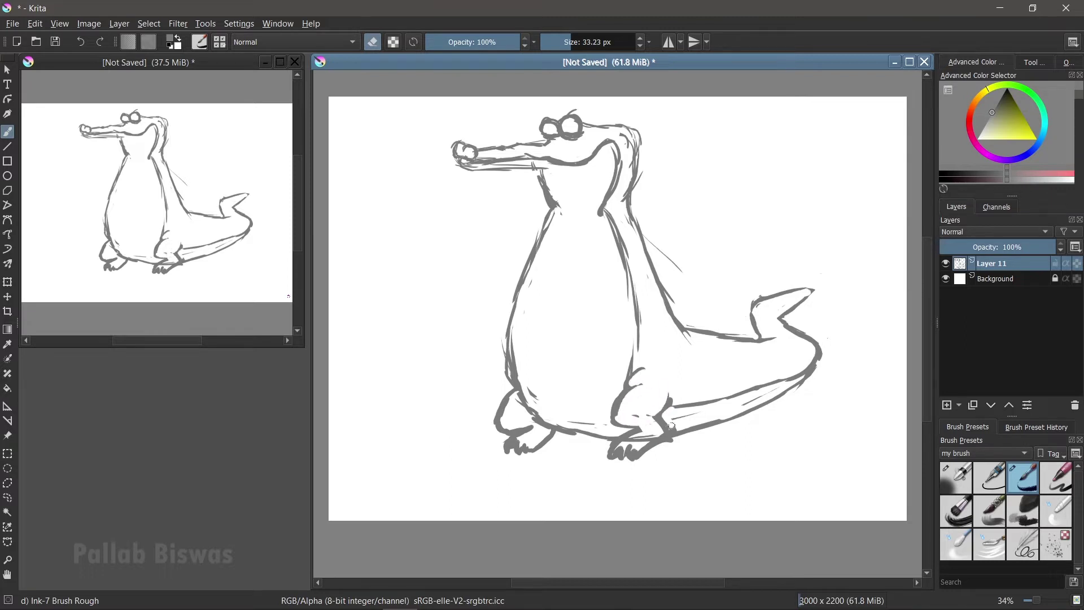
key("e")
mouse_move(592, 422)
left_mouse_down()
mouse_move(567, 418)
mouse_move(668, 452)
mouse_move(618, 446)
mouse_move(652, 431)
left_mouse_up()
key("e")
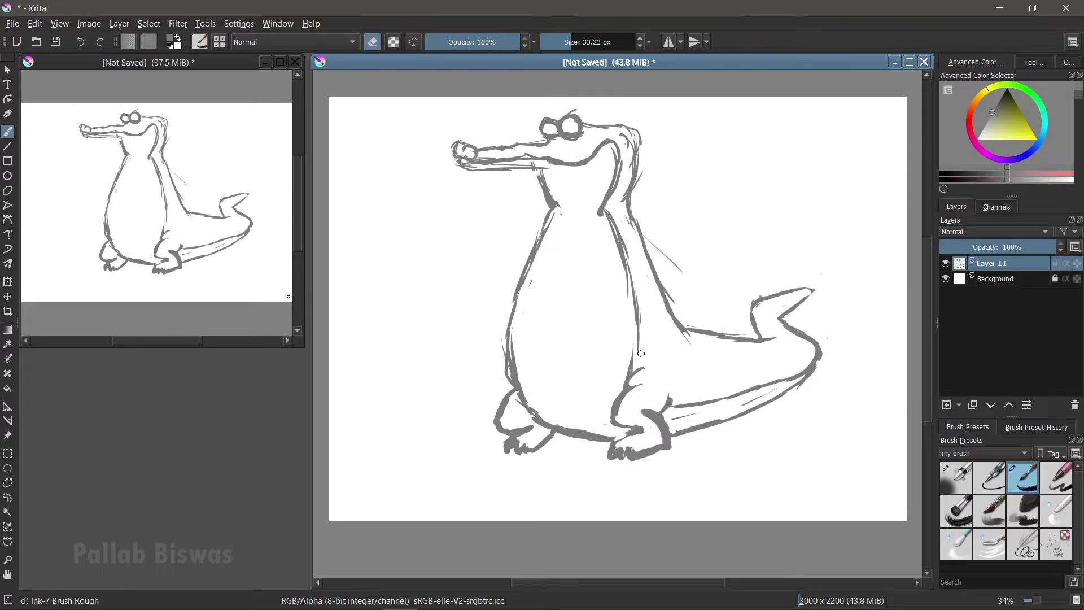
Step: Sketch the left and right arms, erasing and redrawing the left arm
mouse_move(497, 291)
left_mouse_down()
mouse_move(529, 256)
mouse_move(481, 322)
left_mouse_up()
left_click_drag(496, 284, 460, 336)
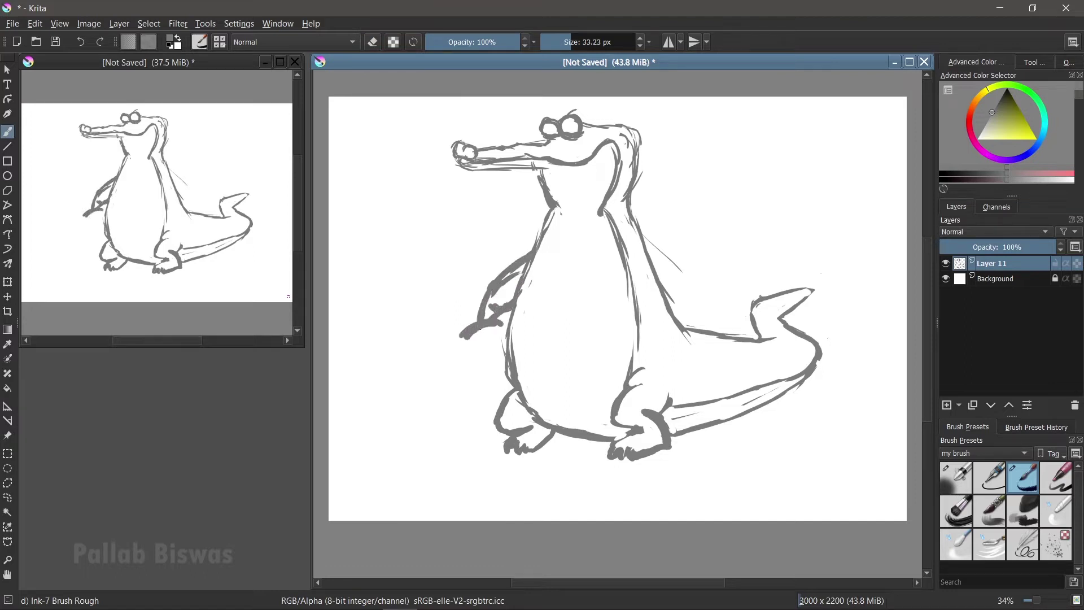
left_click_drag(626, 264, 605, 299)
mouse_move(643, 280)
left_mouse_down()
mouse_move(617, 310)
mouse_move(505, 308)
left_mouse_up()
left_click_drag(524, 257, 493, 303)
key("e")
mouse_move(528, 274)
left_mouse_down()
mouse_move(505, 302)
mouse_move(535, 294)
left_mouse_up()
Step: Redraw the curved, raised right arm and hand, cleaning it with the eraser
key("e")
key("e")
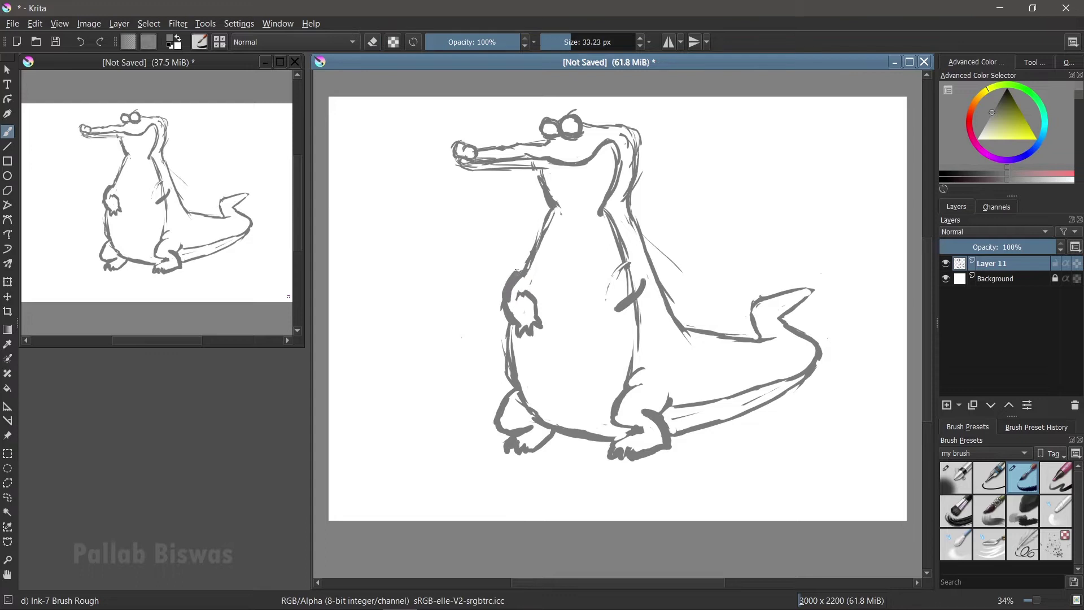
key("e")
key("e")
left_click_drag(626, 265, 608, 320)
key("e")
mouse_move(649, 270)
left_mouse_down()
mouse_move(615, 307)
mouse_move(595, 311)
mouse_move(616, 277)
left_mouse_up()
key("e")
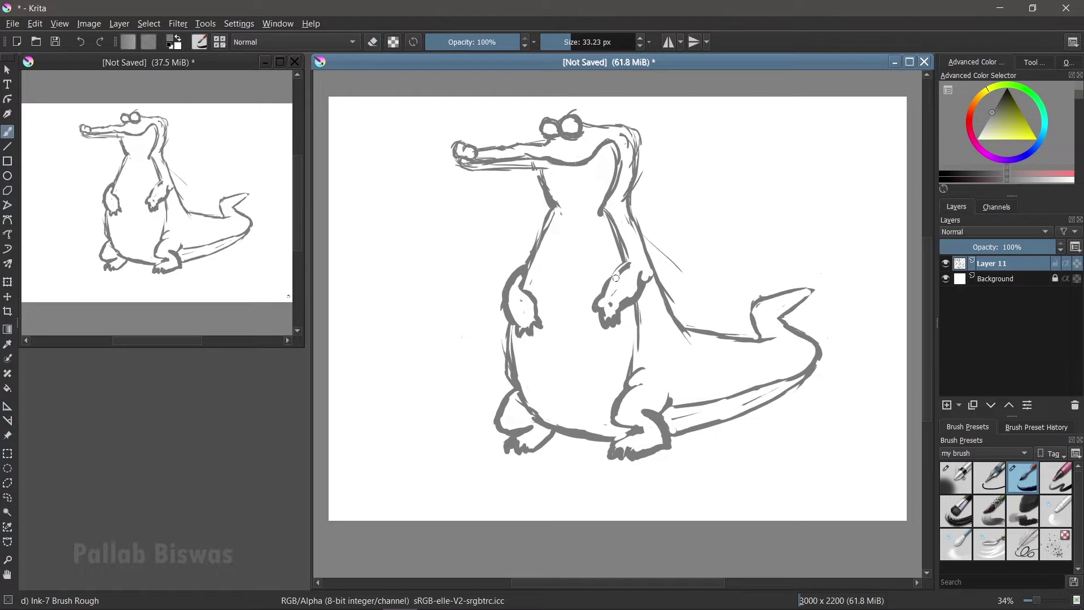
key("e")
left_click_drag(636, 263, 617, 280)
key("e")
Step: Draw five curved belly stripes, an eyebrow above the eye, and stripes across the tail
left_click_drag(552, 189, 600, 191)
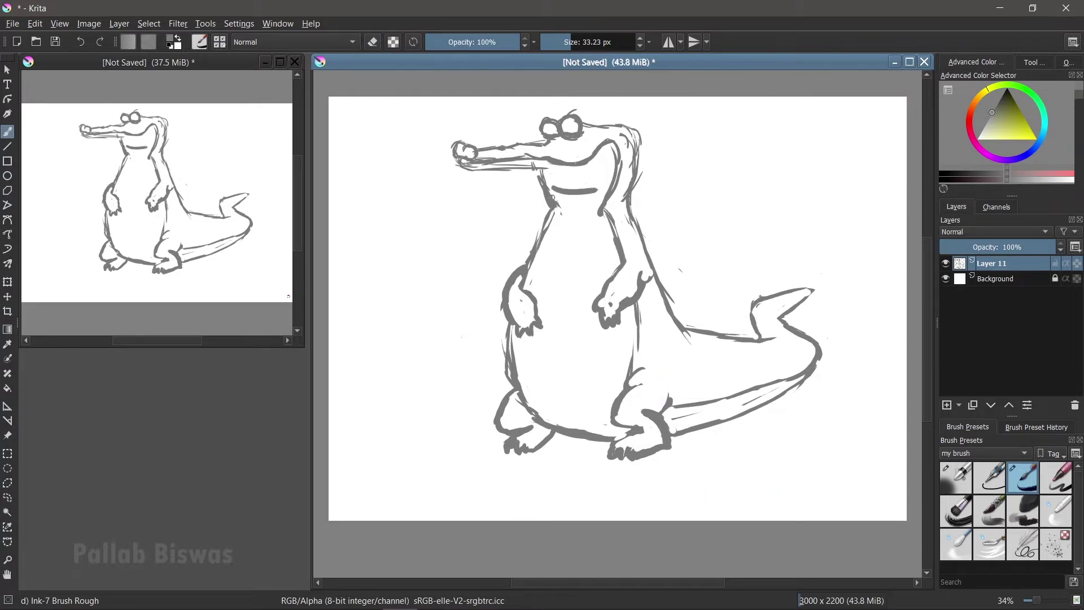
left_click_drag(557, 223, 606, 220)
left_click_drag(536, 281, 598, 285)
left_click_drag(548, 393, 593, 389)
left_click_drag(531, 345, 606, 358)
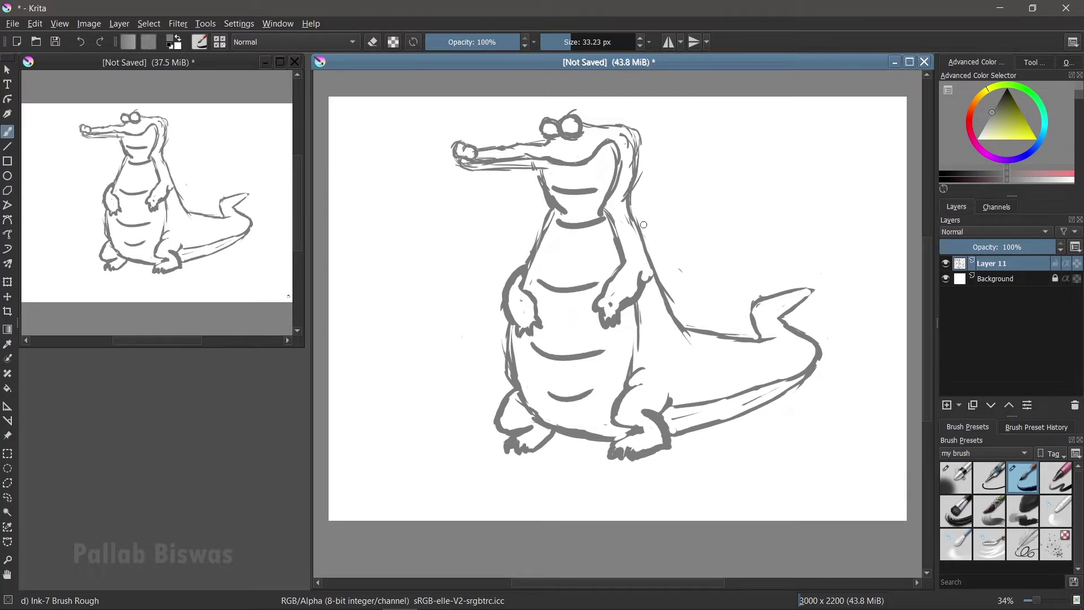
left_click_drag(537, 113, 550, 110)
left_click_drag(697, 406, 689, 428)
left_click_drag(732, 391, 734, 416)
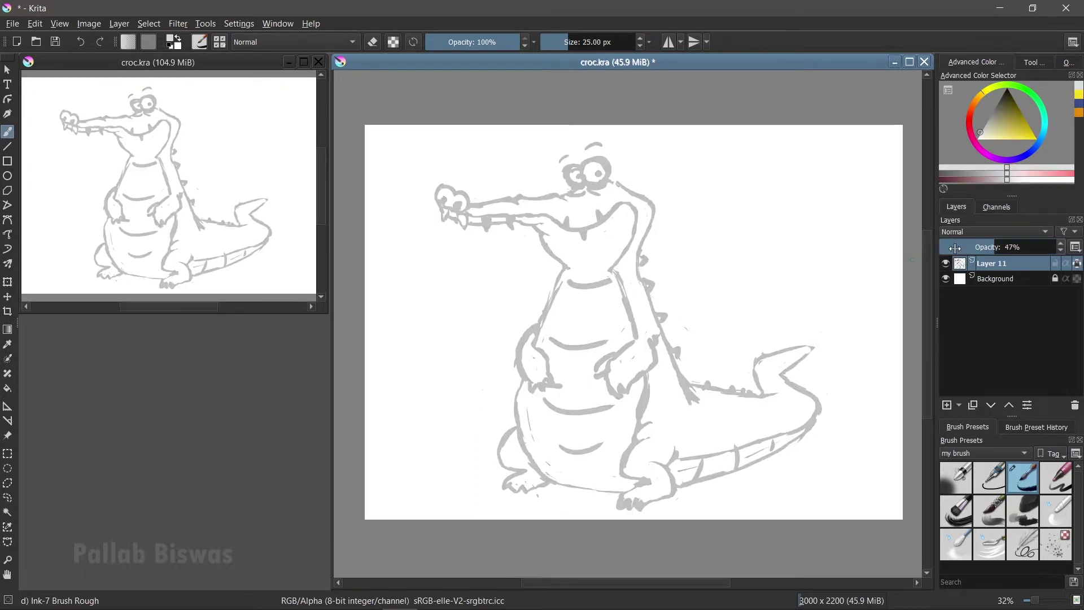
Step: Paint a wide light grey wash on new Layer 5 with the Bristles-4 Glaze brush
key("Insert")
left_click(1023, 511)
left_click(989, 511)
mouse_move(774, 147)
left_mouse_down()
mouse_move(848, 176)
mouse_move(443, 134)
mouse_move(880, 128)
mouse_move(620, 226)
mouse_move(417, 244)
mouse_move(624, 283)
mouse_move(827, 363)
mouse_move(395, 388)
mouse_move(569, 363)
mouse_move(863, 383)
mouse_move(701, 472)
mouse_move(394, 453)
mouse_move(643, 505)
mouse_move(833, 490)
left_mouse_up()
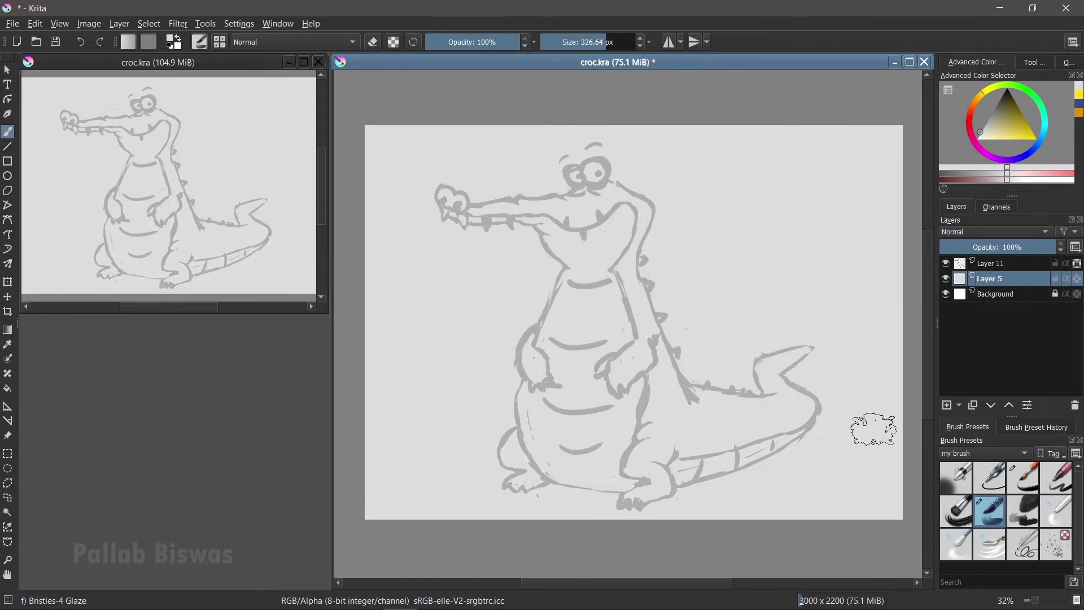
Step: On new Layer 6, ink the nostril and snout top in blue with Ink-7 Brush Rough
left_click(968, 151)
left_click(1022, 477)
key("Insert")
mouse_move(451, 190)
left_mouse_down()
mouse_move(468, 205)
mouse_move(568, 195)
left_mouse_up()
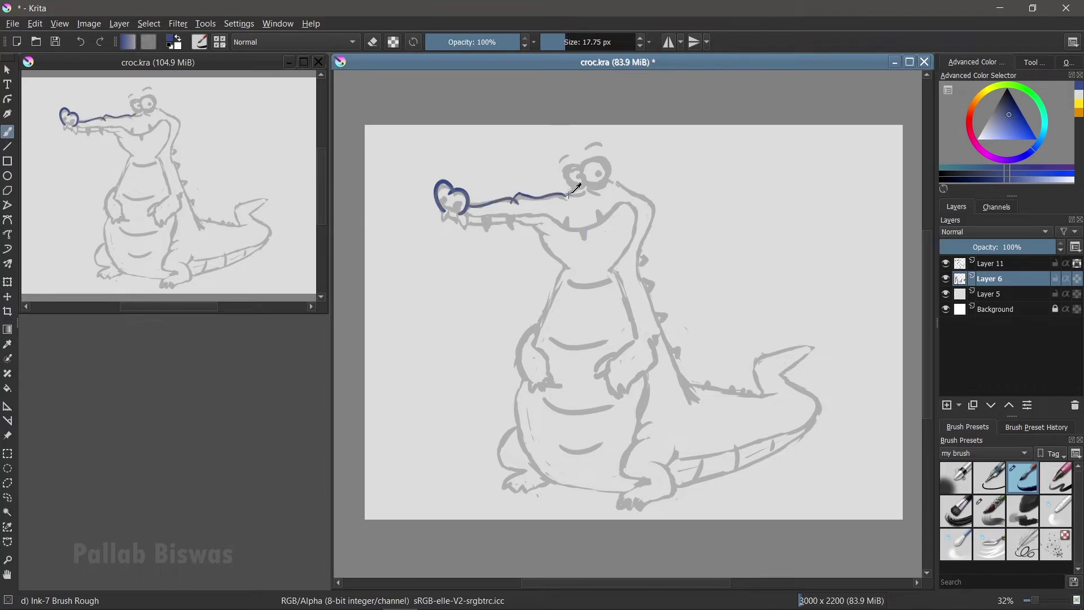
Step: Enlarge the brush slightly and ink the lower jaw and the head's right side down the back
left_click_drag(583, 186, 566, 181)
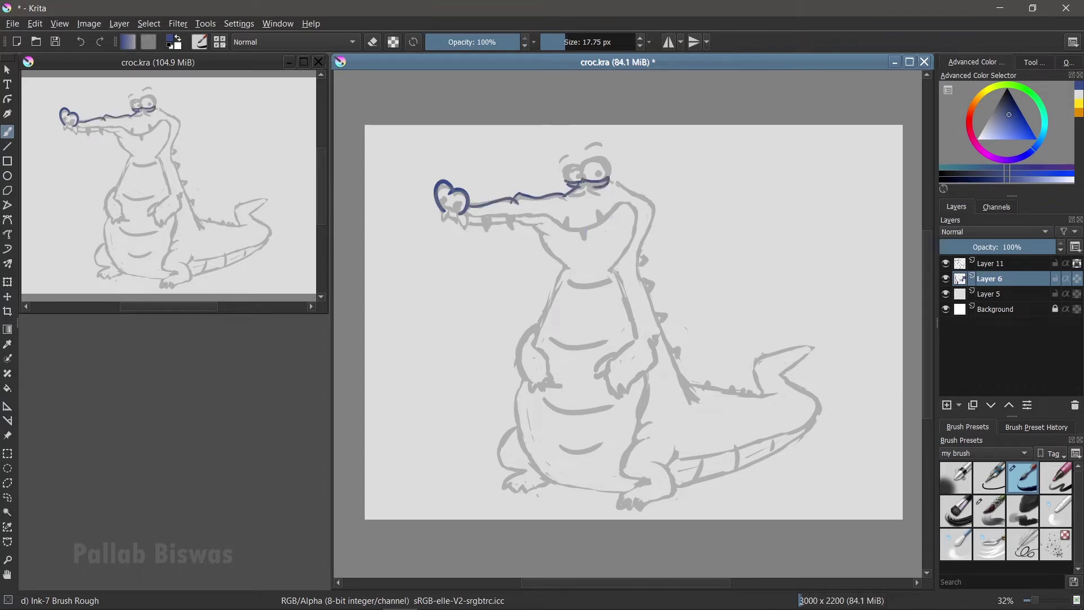
key("ctrl+z")
key("bracketright")
left_click_drag(444, 213, 592, 215)
mouse_move(610, 177)
left_mouse_down()
mouse_move(652, 210)
mouse_move(642, 307)
mouse_move(700, 405)
mouse_move(765, 392)
mouse_move(813, 345)
left_mouse_up()
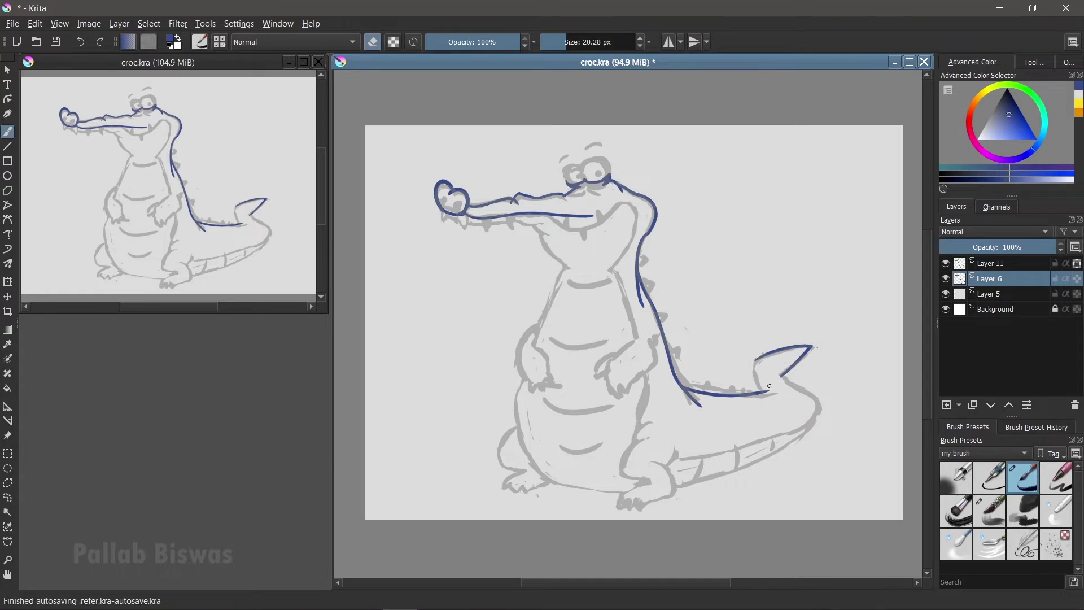
Step: Erase the tail-tip ink, then ink the back line and a thicker, longer tail underside
left_click_drag(768, 392, 754, 362)
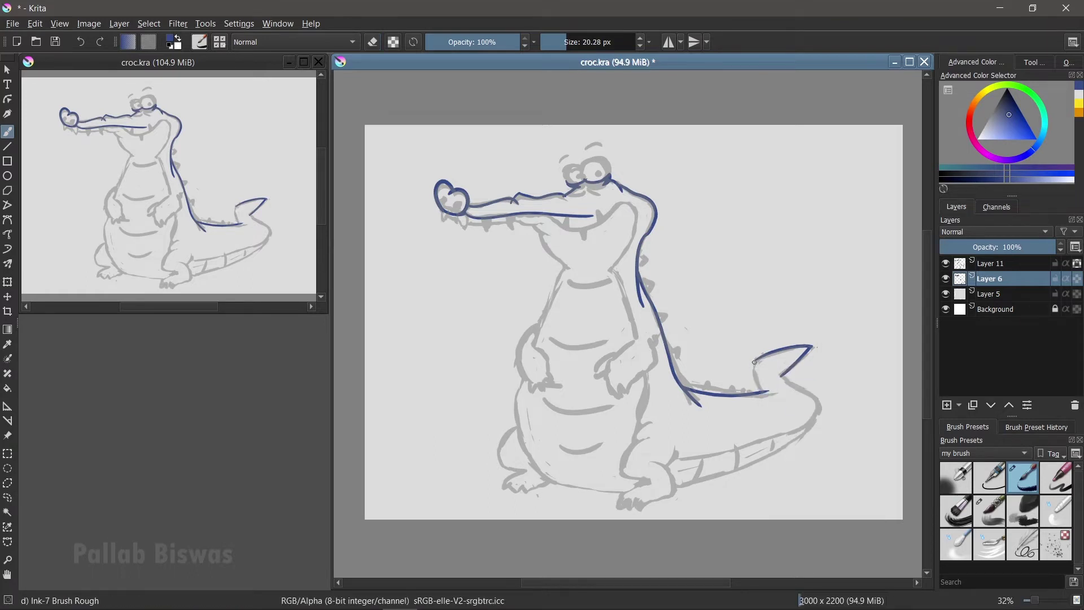
left_click_drag(692, 389, 770, 394)
key("e")
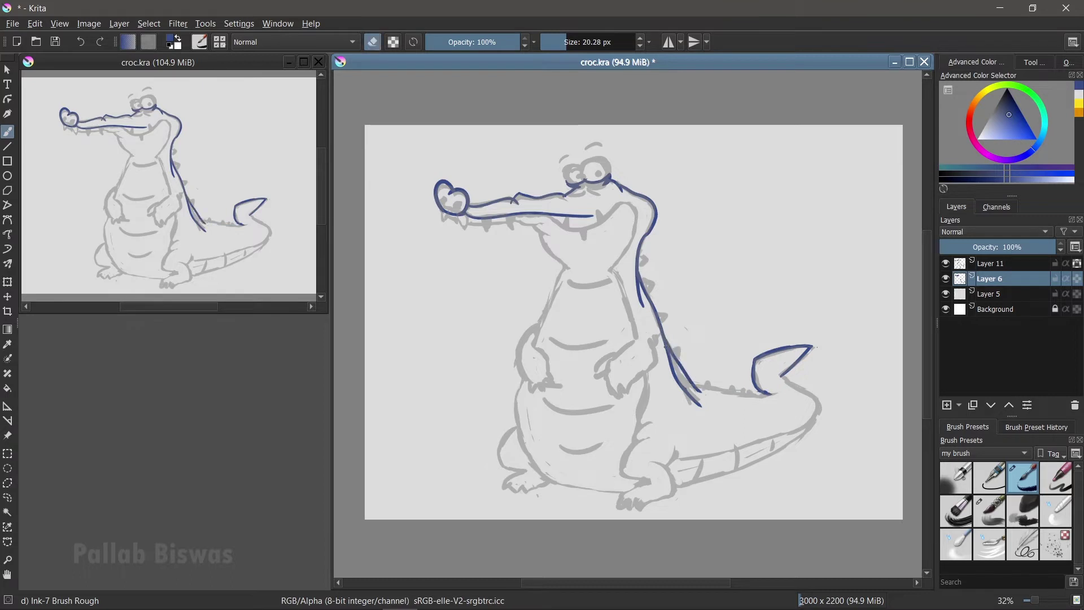
mouse_move(668, 345)
left_mouse_down()
mouse_move(700, 403)
mouse_move(782, 392)
left_mouse_up()
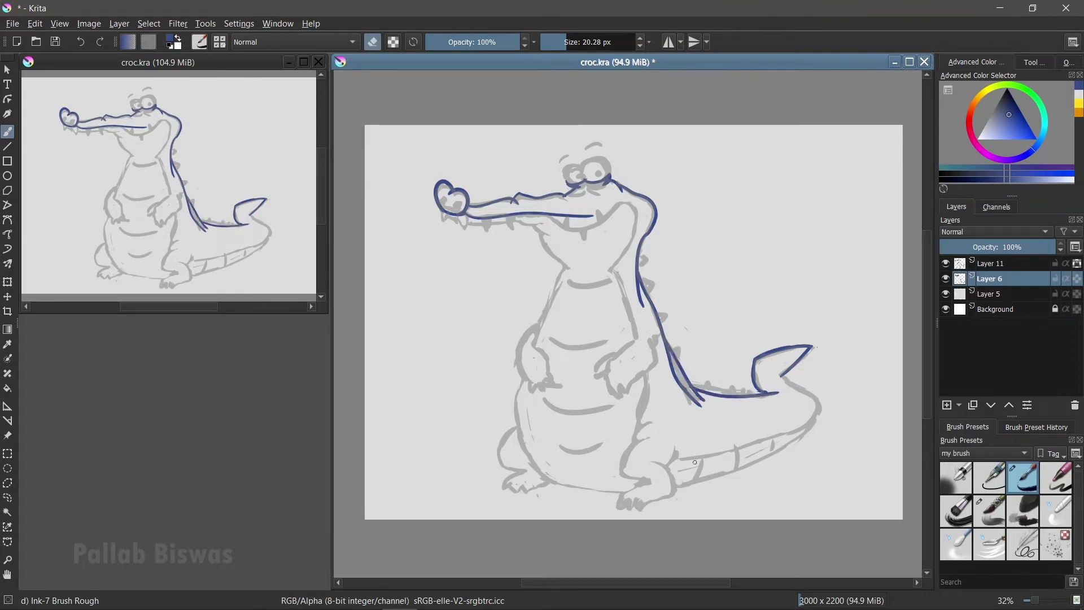
left_click_drag(679, 460, 810, 415)
left_click_drag(745, 446, 781, 374)
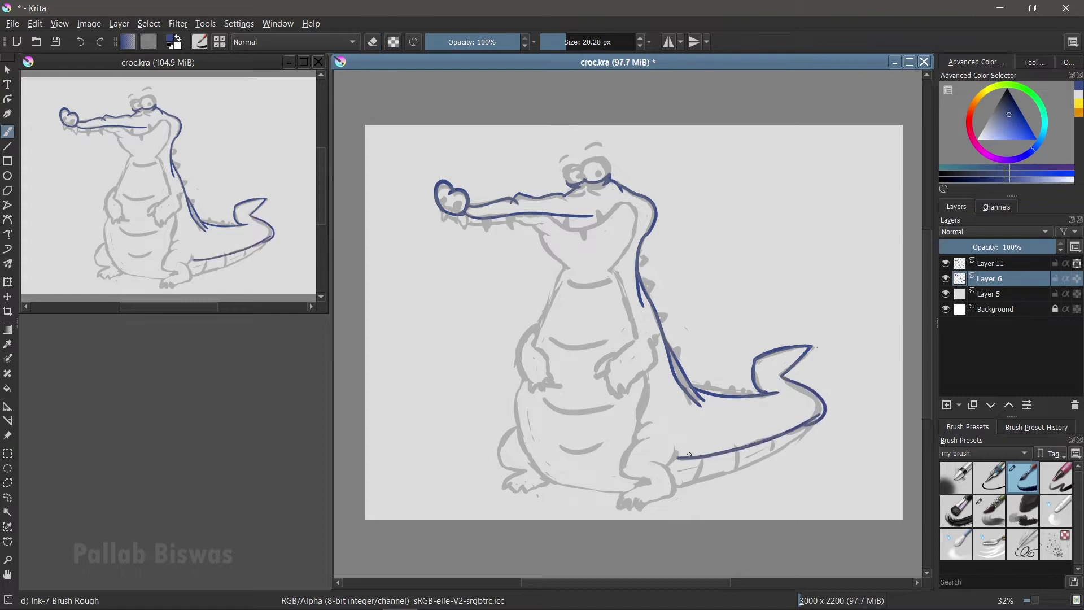
mouse_move(821, 417)
left_mouse_down()
mouse_move(639, 456)
mouse_move(620, 478)
left_mouse_up()
Step: Ink the inner neck line and the lower jaw curving up to the neck
left_click_drag(612, 270, 645, 373)
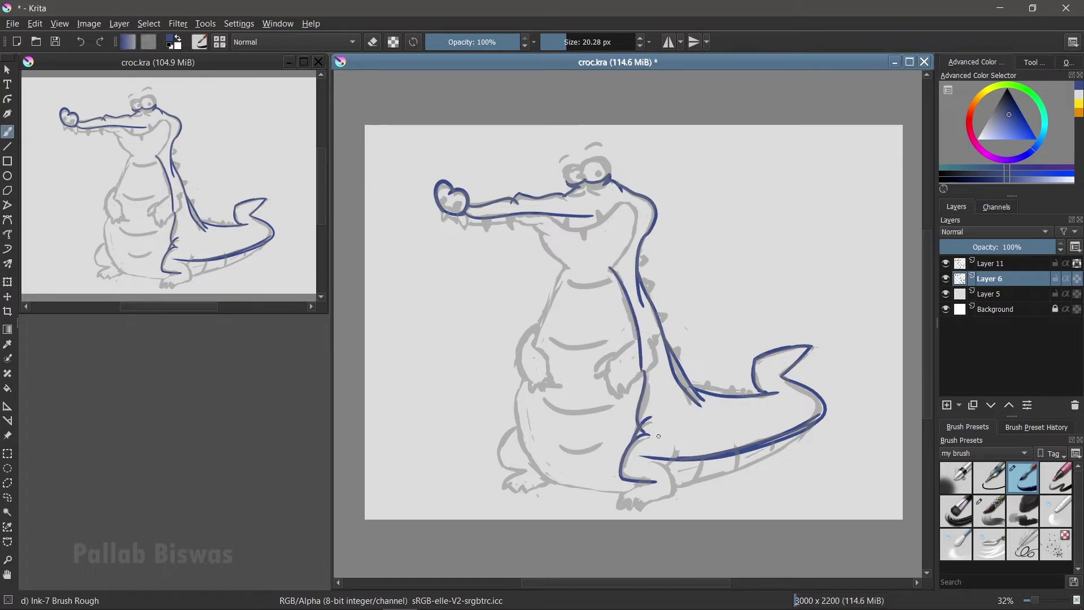
left_click_drag(621, 202, 610, 269)
key("ctrl+z")
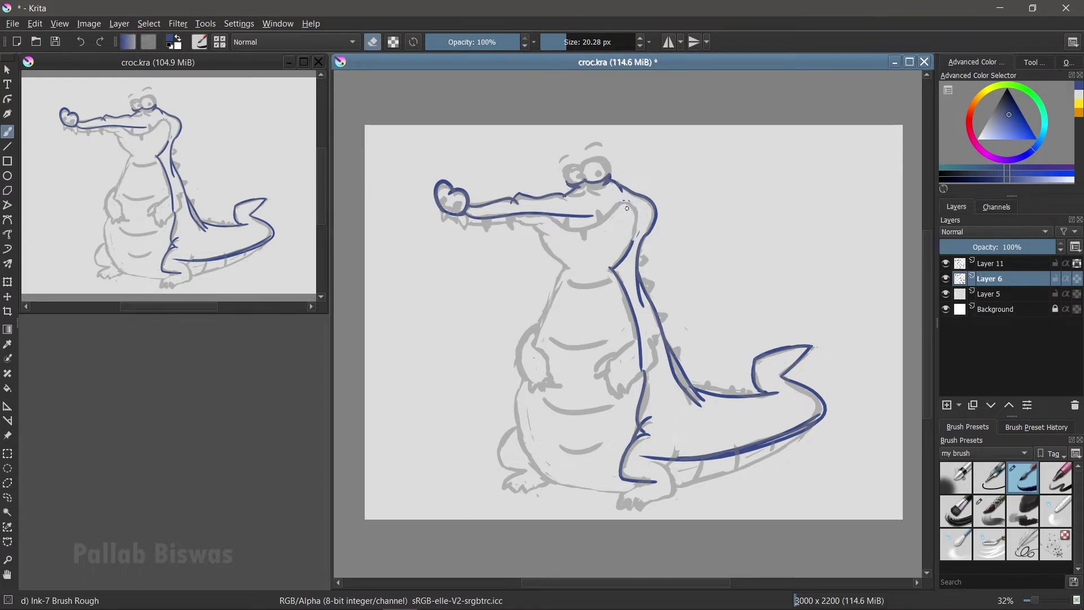
left_click_drag(610, 266, 624, 202)
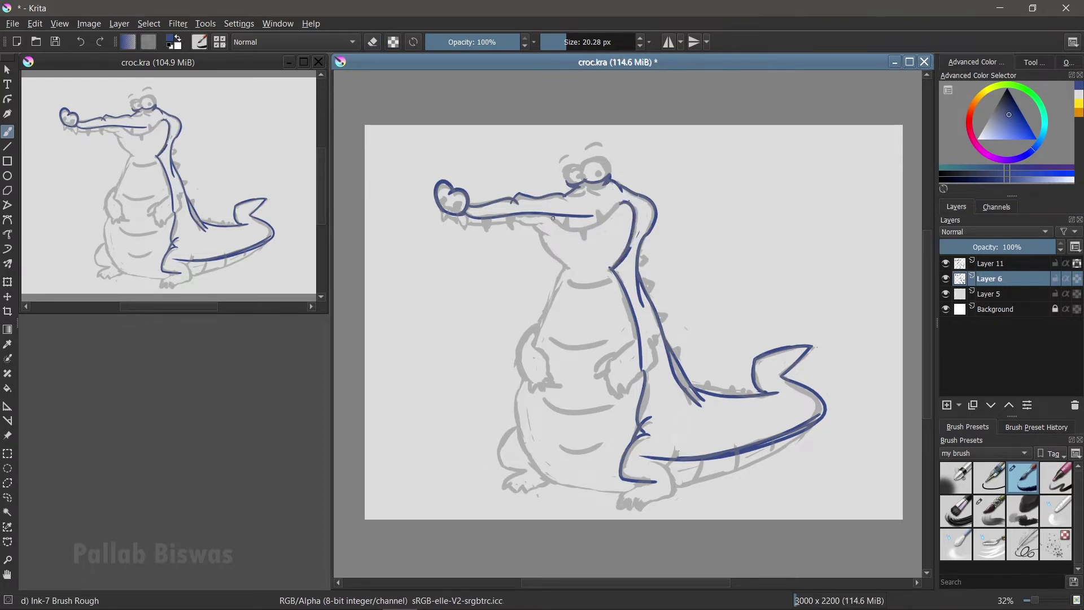
left_click_drag(561, 221, 623, 202)
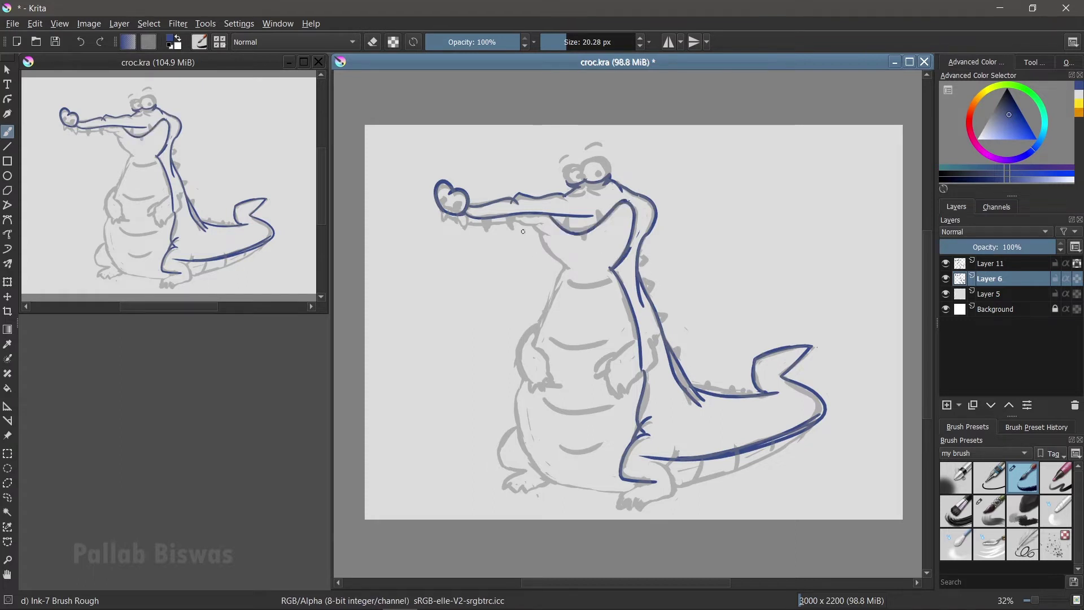
Step: Ink the right arm and hand, both feet with toes, and darken the nostril
mouse_move(637, 334)
left_mouse_down()
mouse_move(617, 390)
mouse_move(628, 391)
left_mouse_up()
left_click_drag(634, 351, 611, 365)
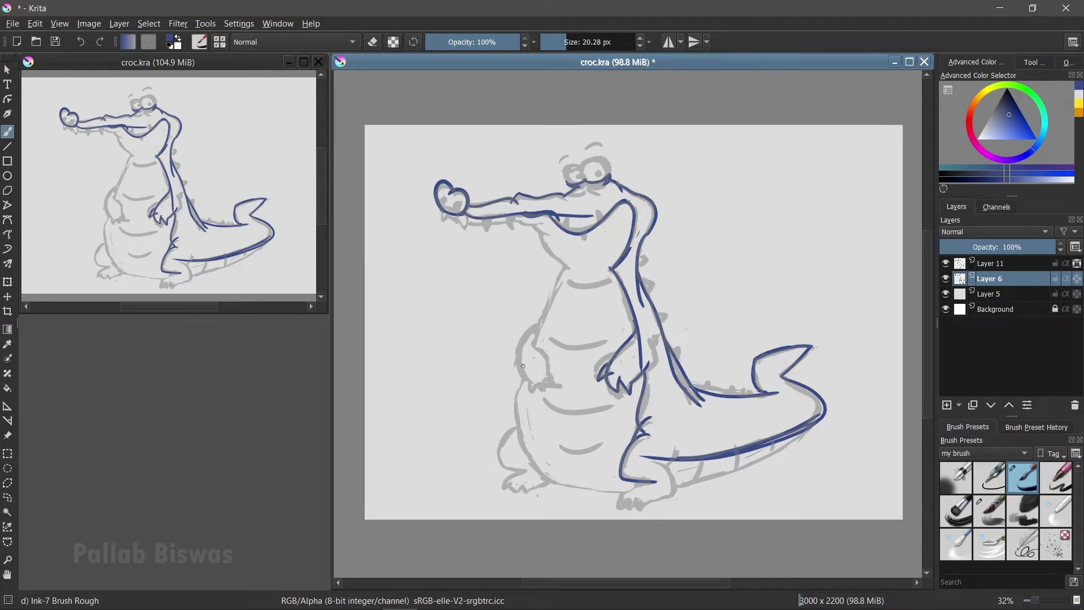
left_click_drag(627, 497, 625, 508)
left_click_drag(637, 497, 635, 507)
left_click_drag(677, 450, 674, 496)
left_click_drag(675, 456, 659, 469)
mouse_move(517, 422)
left_mouse_down()
mouse_move(496, 458)
mouse_move(525, 485)
mouse_move(515, 497)
left_mouse_up()
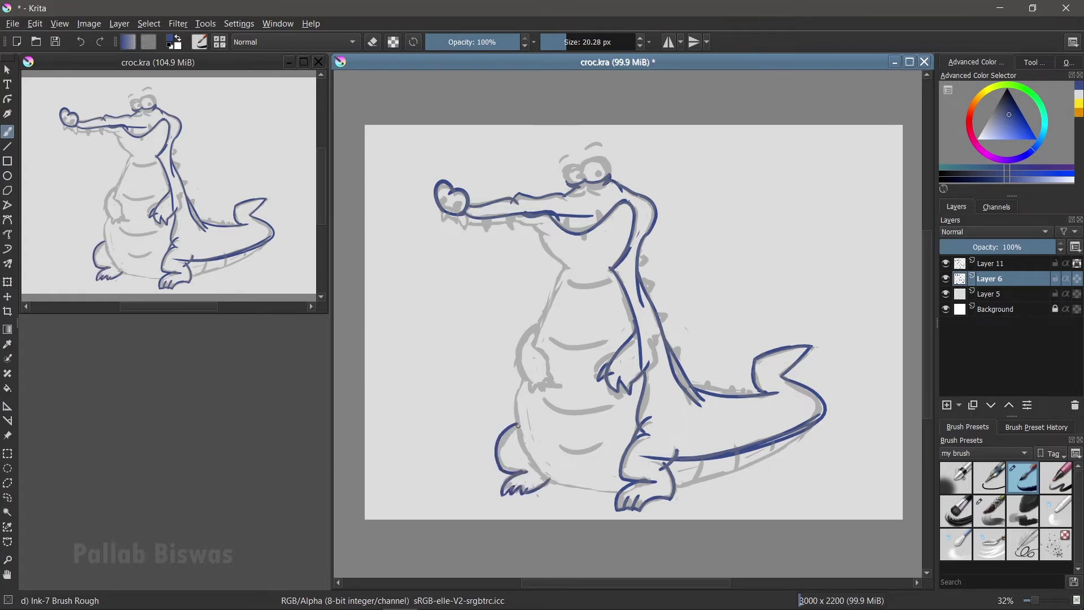
left_click_drag(433, 180, 429, 169)
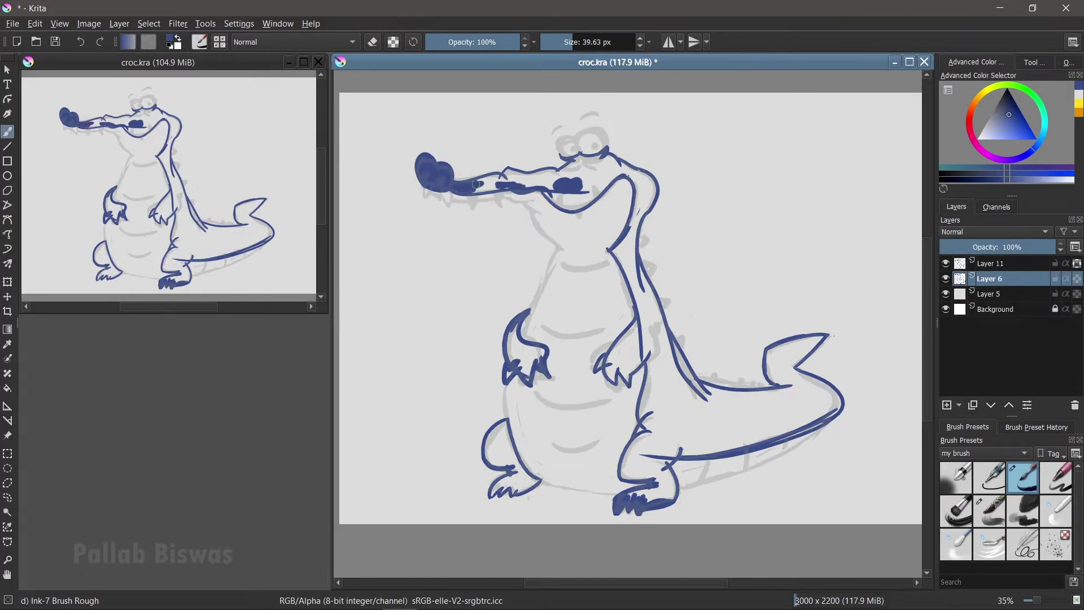
Step: Fill the upper snout, jaw and throat with solid blue
left_click_drag(537, 175, 518, 186)
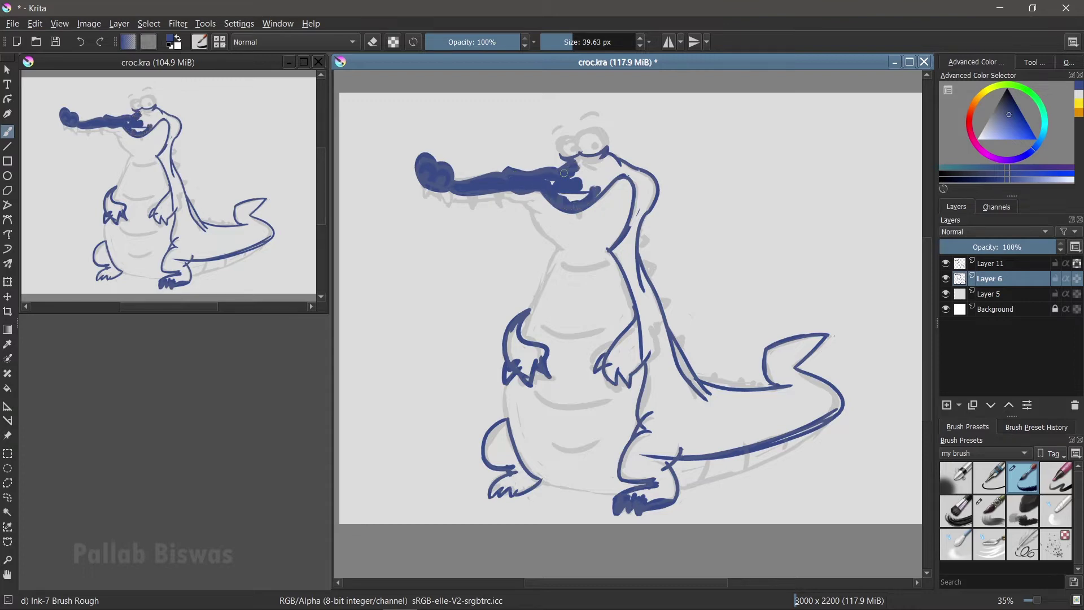
left_click_drag(568, 197, 571, 179)
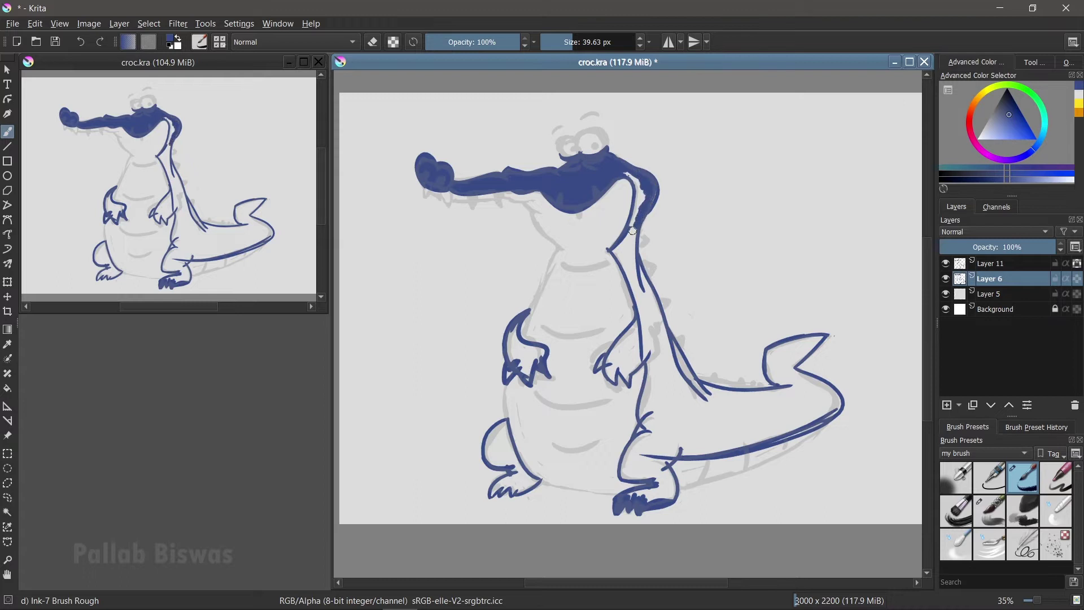
mouse_move(632, 179)
left_mouse_down()
mouse_move(642, 201)
mouse_move(621, 265)
left_mouse_up()
key("e")
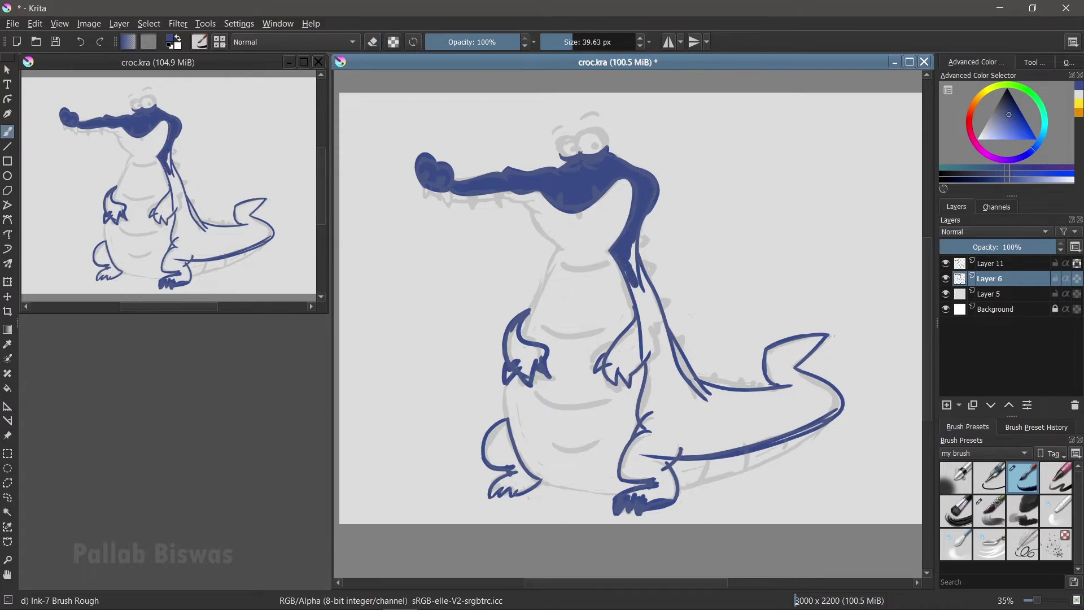
mouse_move(626, 264)
left_mouse_down()
mouse_move(649, 333)
mouse_move(632, 338)
left_mouse_up()
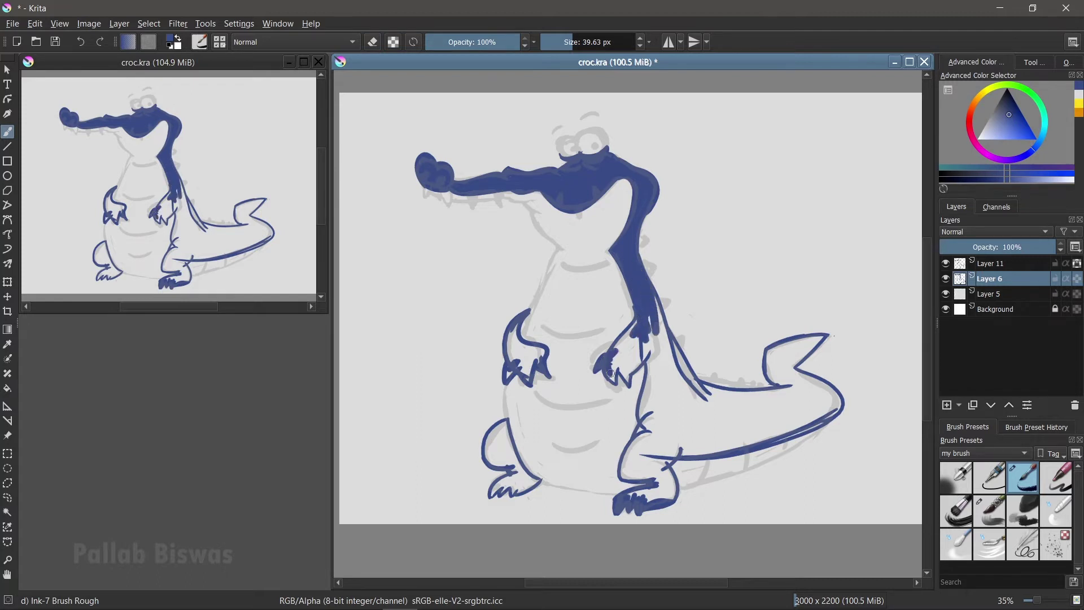
Step: Fill both arms and their outer edges with blue, extending toward the tail
left_click_drag(633, 366, 642, 329)
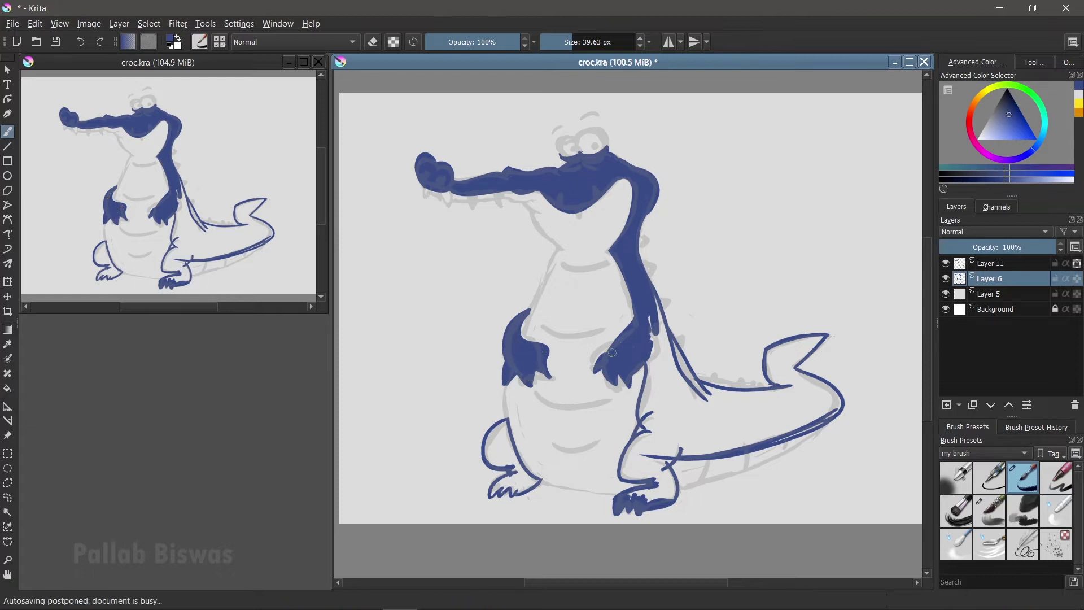
mouse_move(534, 335)
left_mouse_down()
mouse_move(501, 325)
mouse_move(511, 361)
left_mouse_up()
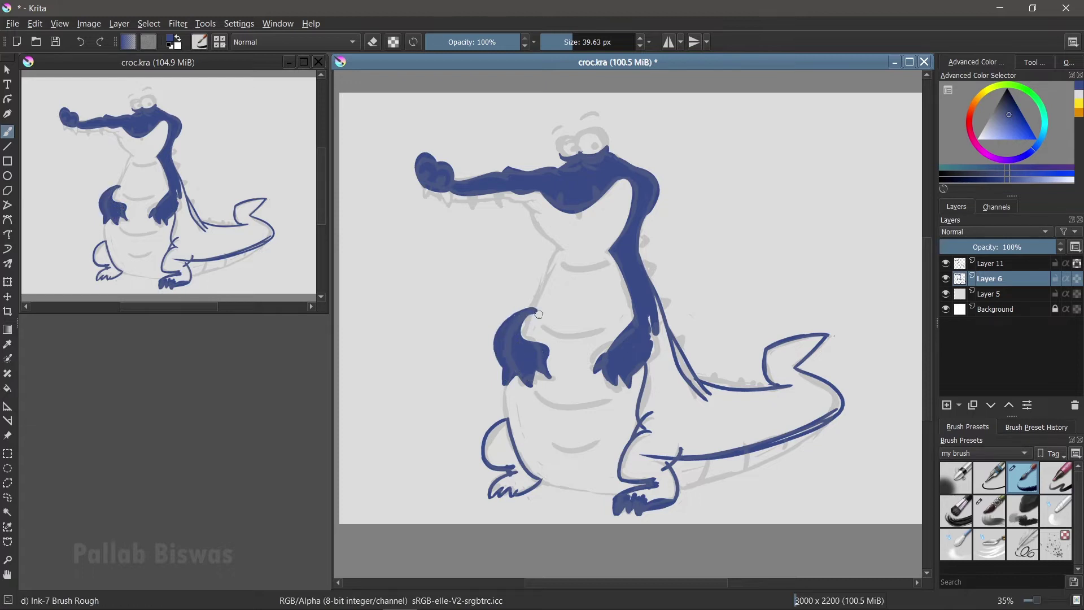
mouse_move(658, 326)
left_mouse_down()
mouse_move(648, 348)
mouse_move(697, 398)
left_mouse_up()
left_click_drag(675, 342, 692, 381)
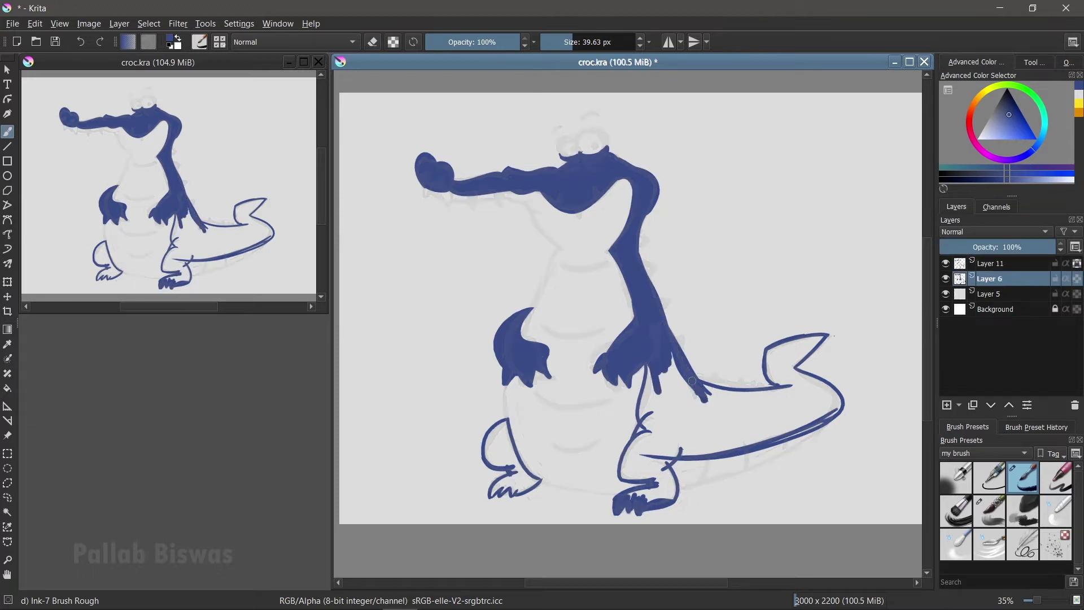
key("e")
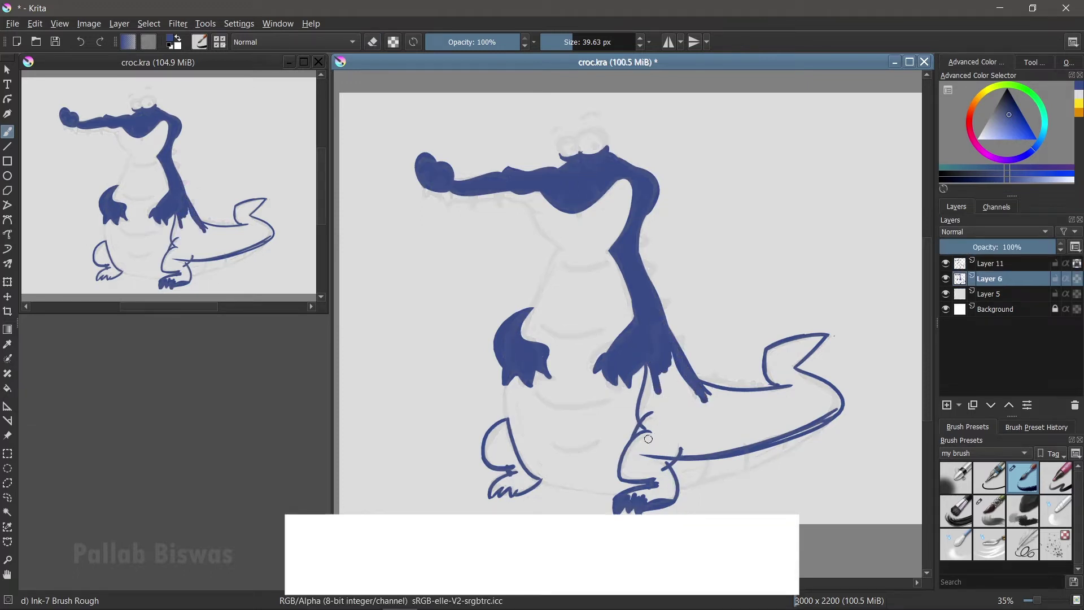
key("e")
Step: Thicken the right leg and fill the right foot's gaps with blue
mouse_move(645, 416)
left_mouse_down()
mouse_move(623, 477)
mouse_move(675, 491)
left_mouse_up()
left_click_drag(669, 471, 664, 502)
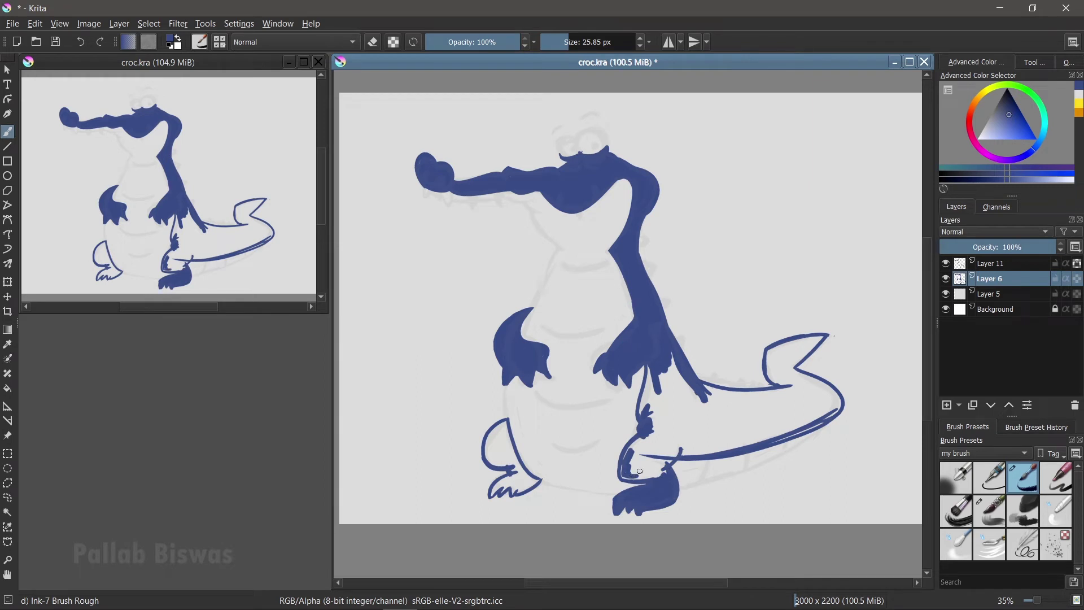
left_click_drag(632, 475, 626, 465)
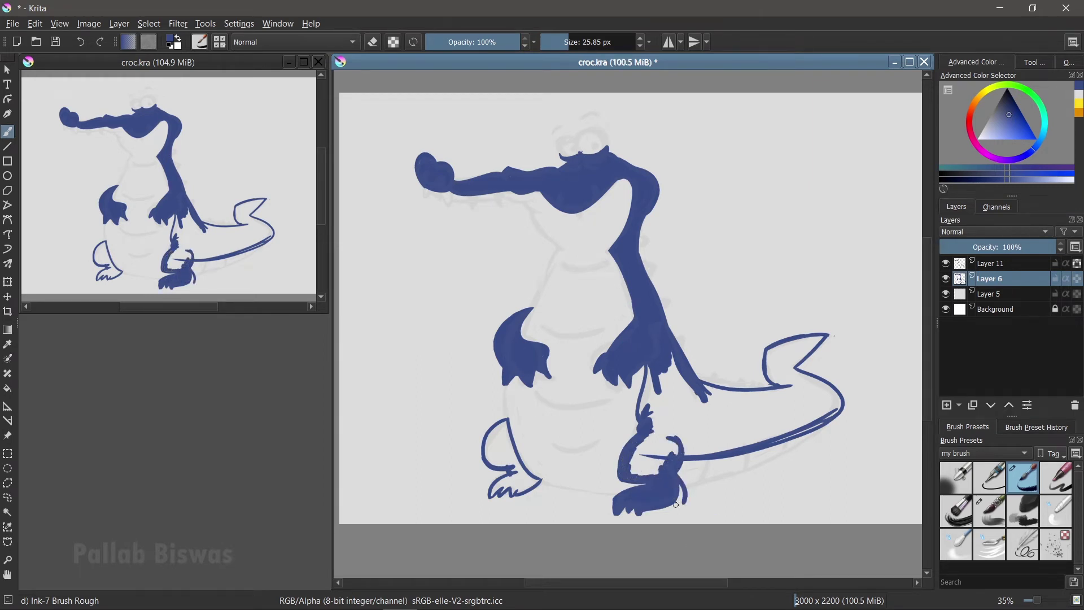
left_click_drag(666, 442, 638, 460)
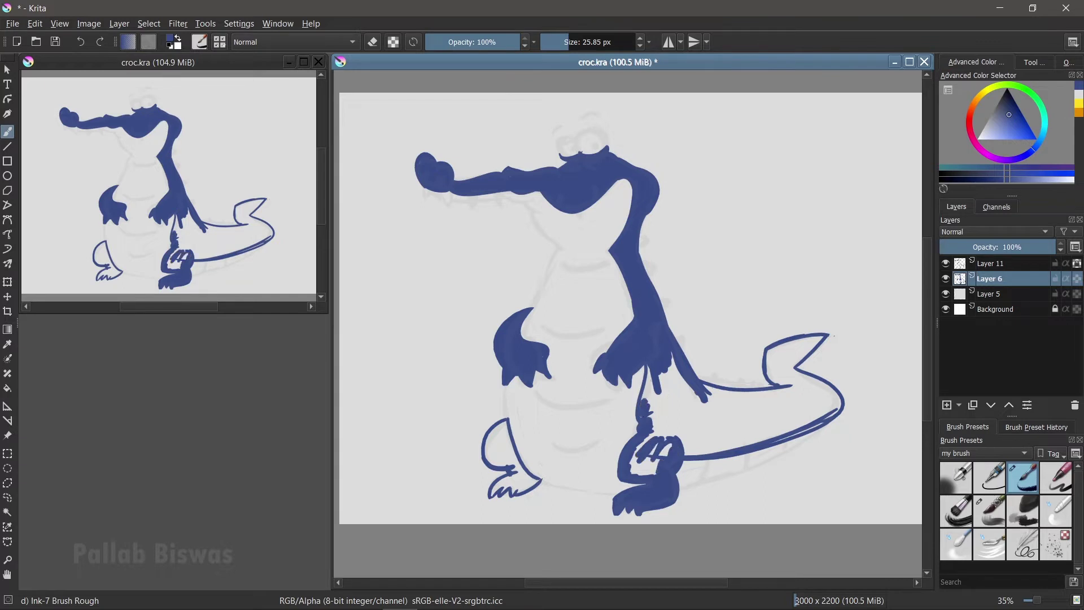
key("]")
key("]")
key("]")
mouse_move(677, 361)
left_mouse_down()
mouse_move(643, 463)
mouse_move(700, 390)
mouse_move(655, 406)
mouse_move(649, 451)
mouse_move(678, 435)
mouse_move(667, 389)
left_mouse_up()
key("ctrl+z")
Step: Select the right foot freehand and move it into position
key("l")
mouse_move(620, 484)
left_mouse_down()
mouse_move(673, 481)
mouse_move(650, 504)
mouse_move(650, 480)
left_mouse_up()
key("t")
key("b")
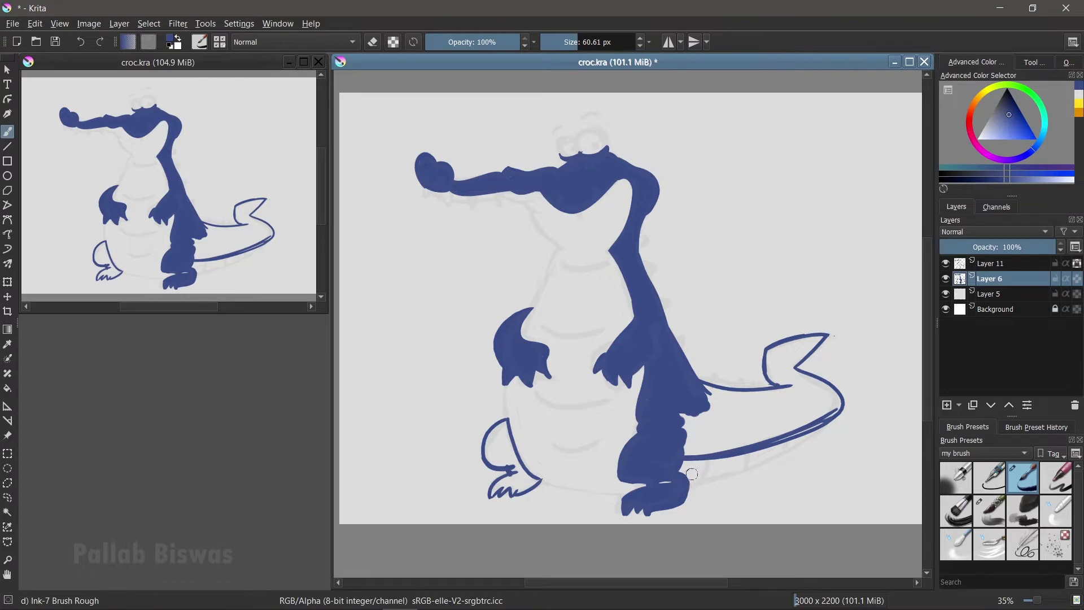
Step: Extend the blue along the tail base and its upper and lower edges
left_click_drag(684, 451, 722, 441)
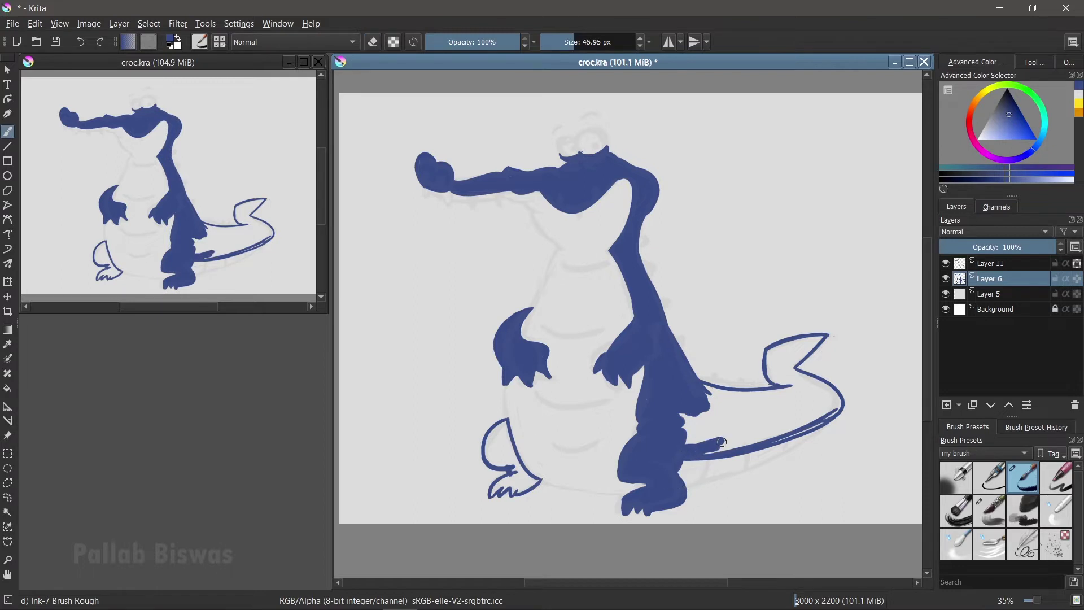
mouse_move(624, 474)
left_mouse_down()
mouse_move(697, 421)
mouse_move(720, 387)
mouse_move(799, 390)
left_mouse_up()
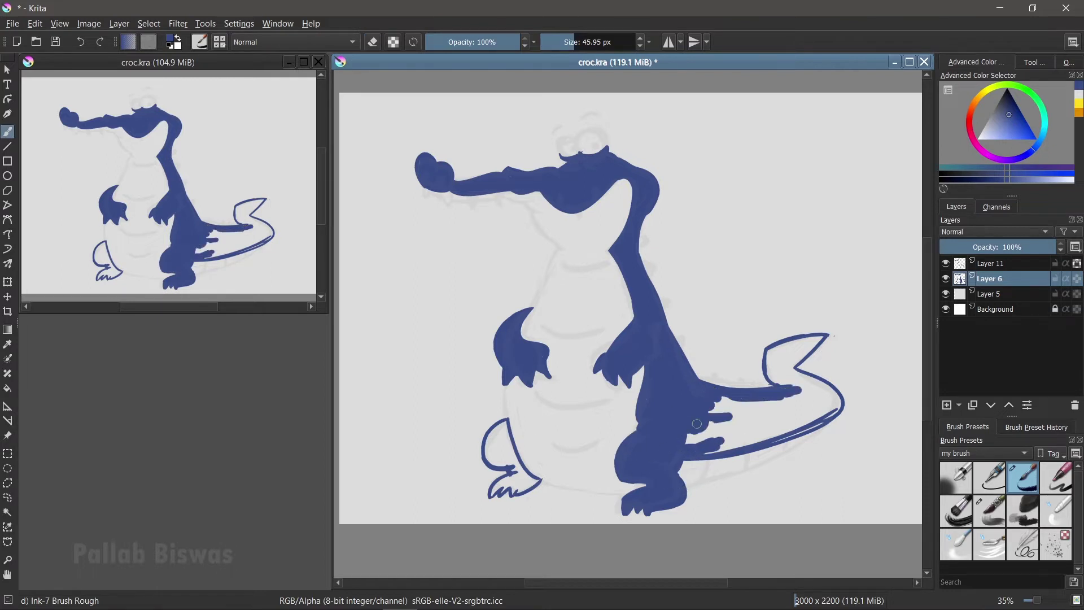
left_click_drag(686, 435, 772, 438)
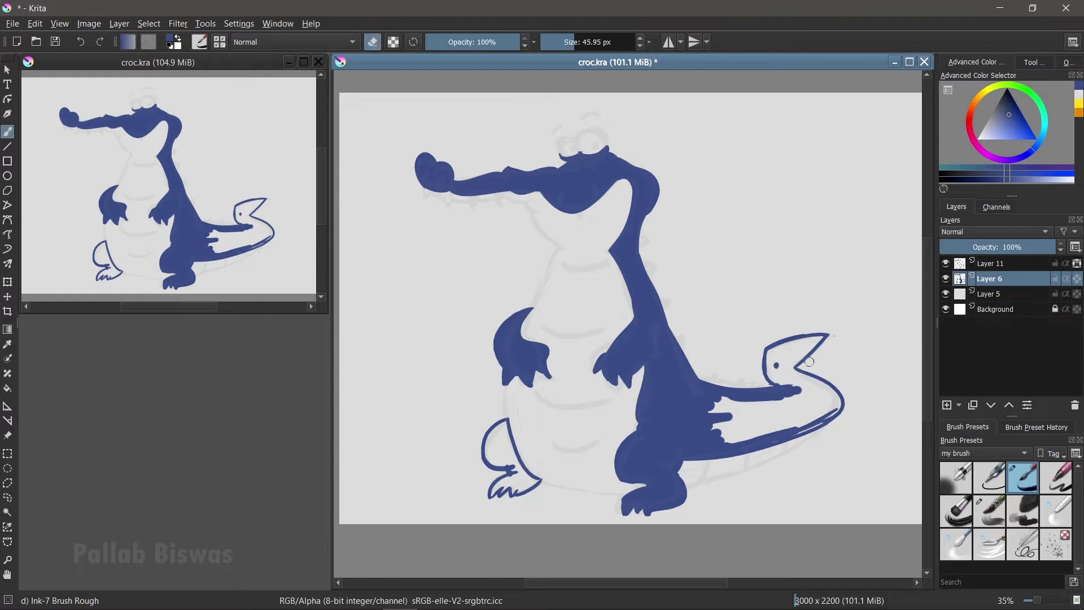
left_click_drag(830, 390, 789, 359)
key("e")
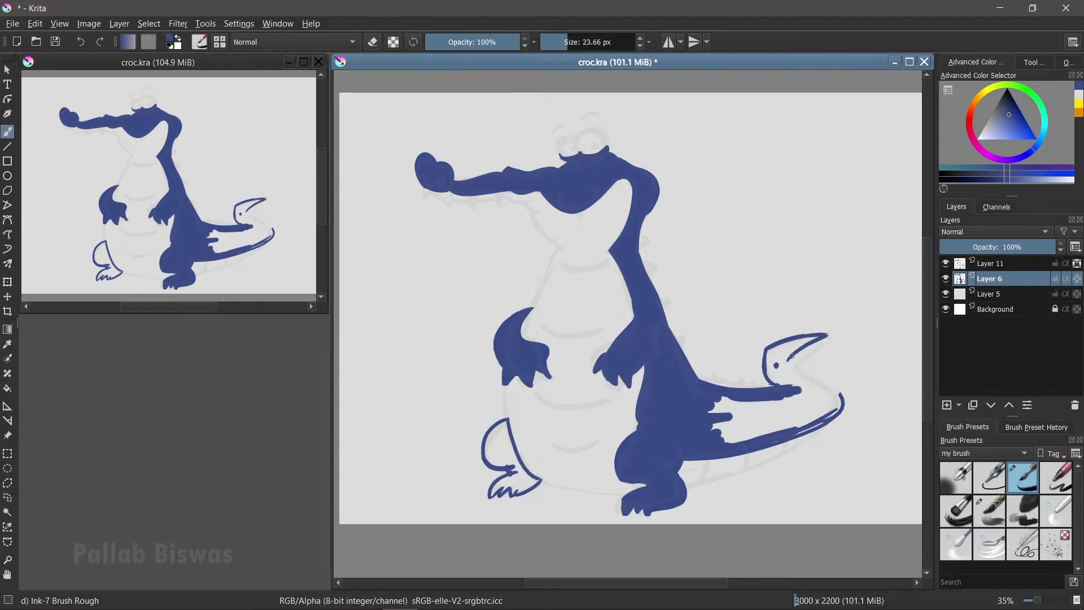
Step: Finish the tail tip, the tail's inner gap and the heel in blue
left_click_drag(812, 338, 831, 393)
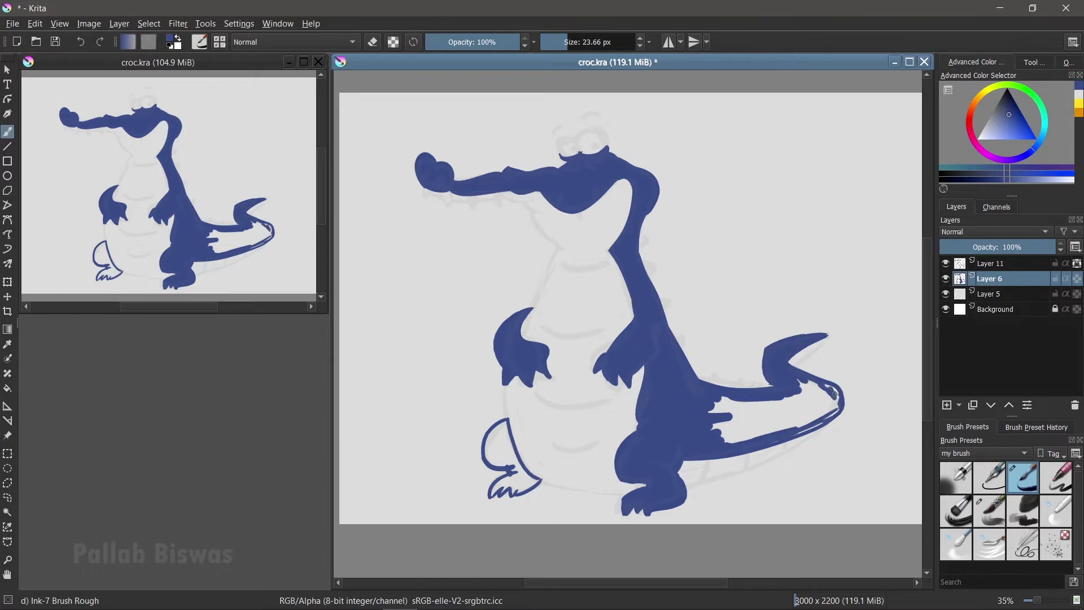
mouse_move(733, 426)
left_mouse_down()
mouse_move(807, 395)
mouse_move(835, 403)
mouse_move(733, 429)
mouse_move(811, 421)
mouse_move(790, 412)
left_mouse_up()
mouse_move(505, 446)
left_mouse_down()
mouse_move(491, 451)
mouse_move(507, 447)
left_mouse_up()
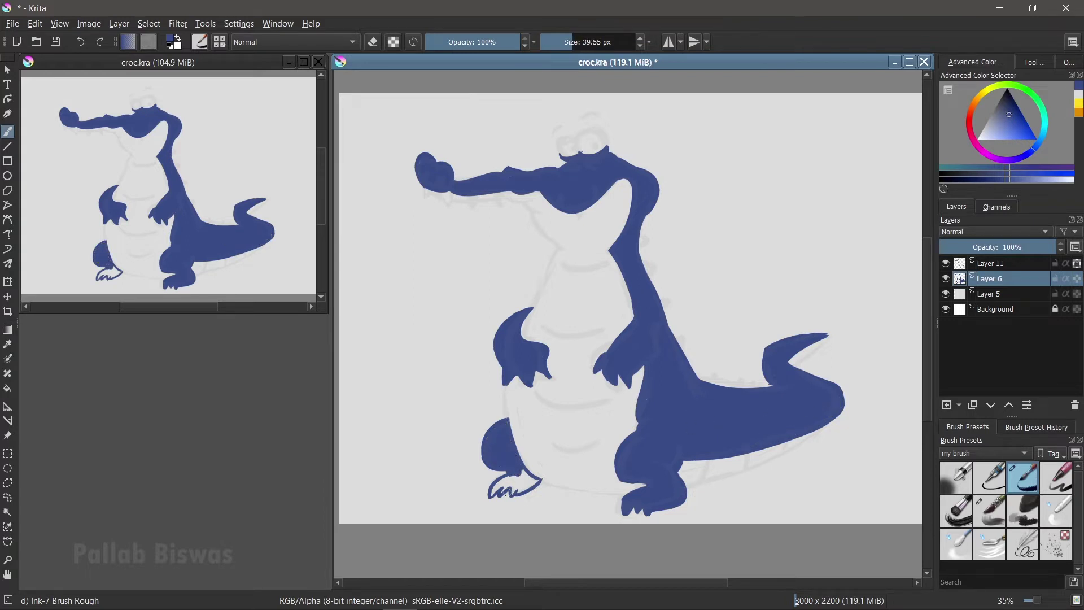
scroll(515, 488, "down", 2)
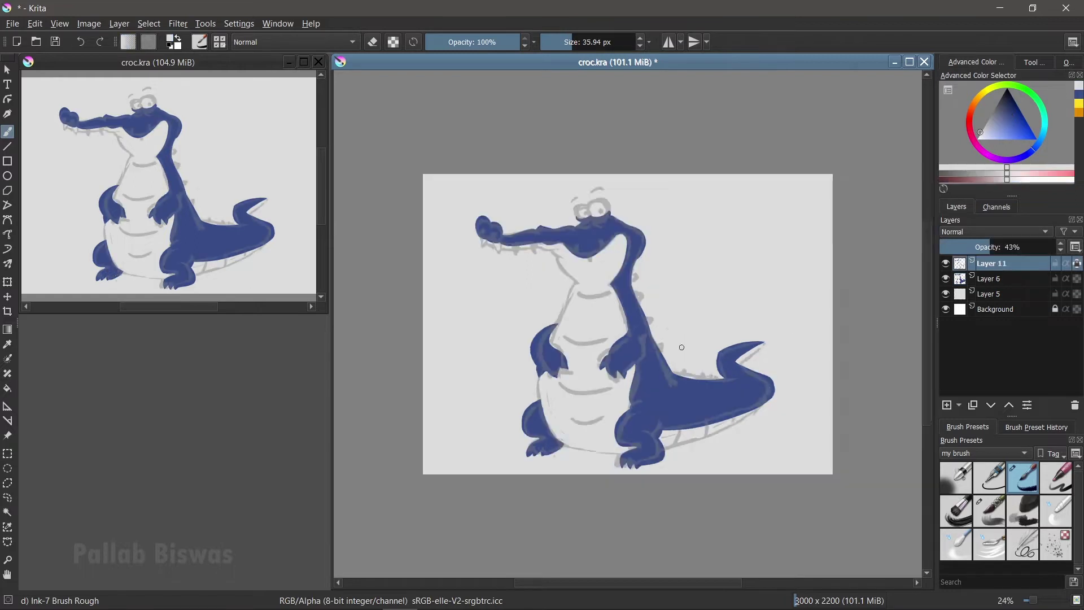
Step: Add a new layer beneath the blue fill and make Layer 7 active
scroll(605, 315, "up", 3)
key("Insert")
key("Page_Up")
key("Page_Up")
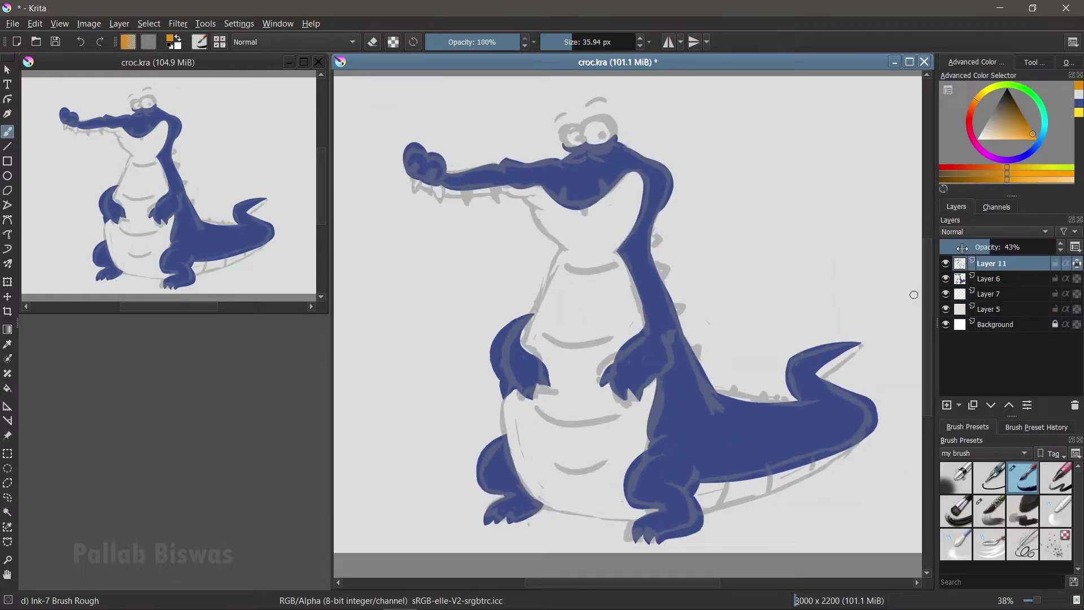
left_click(979, 296)
Step: Draw orange guide lines along the belly, lower jaw and tail underside
mouse_move(514, 463)
left_mouse_down()
mouse_move(534, 316)
mouse_move(593, 224)
left_mouse_up()
left_click_drag(530, 209, 571, 249)
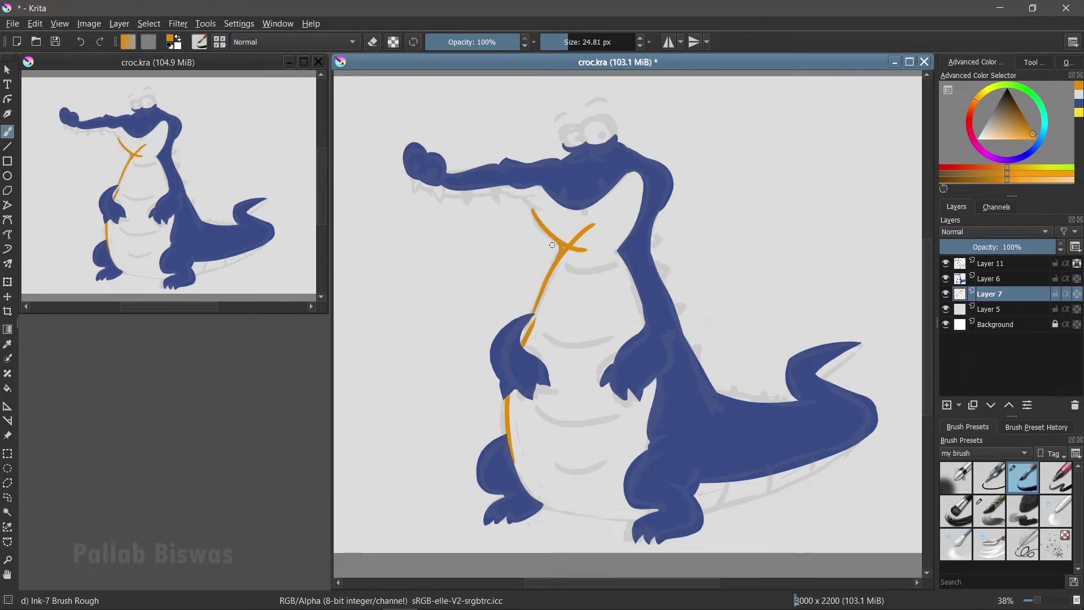
left_click_drag(416, 182, 520, 190)
key("ctrl+z")
key("ctrl+z")
key("ctrl+z")
left_click_drag(454, 191, 541, 189)
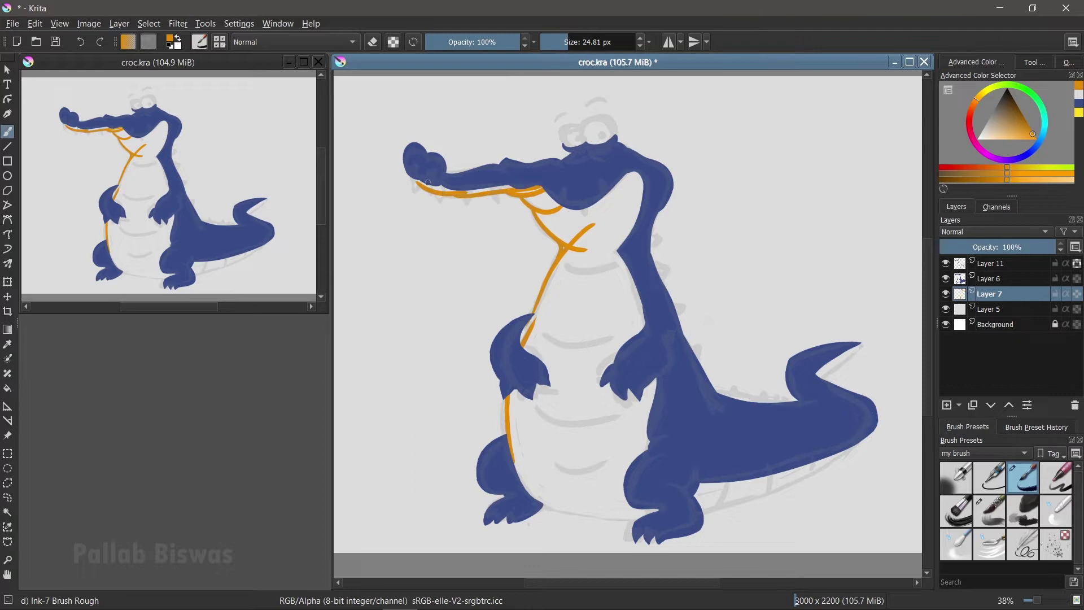
mouse_move(541, 506)
left_mouse_down()
mouse_move(640, 519)
mouse_move(904, 396)
left_mouse_up()
key("ctrl+z")
left_click_drag(703, 514, 904, 395)
key("ctrl+z")
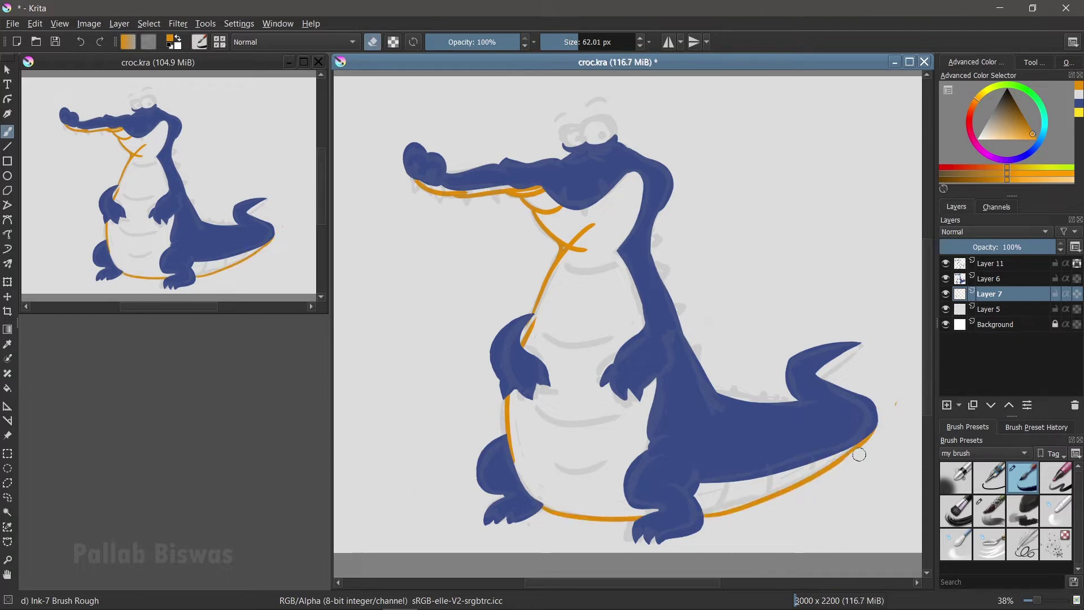
Step: With a larger brush, paint orange over the chest, belly and throat
key("bracketright")
key("bracketright")
key("bracketright")
key("e")
mouse_move(556, 346)
left_mouse_down()
mouse_move(539, 339)
mouse_move(571, 267)
mouse_move(534, 446)
mouse_move(553, 497)
mouse_move(581, 500)
left_mouse_up()
key("bracketleft")
key("bracketleft")
mouse_move(462, 188)
left_mouse_down()
mouse_move(562, 212)
mouse_move(621, 254)
mouse_move(604, 294)
left_mouse_up()
Step: Fill the lower belly, the strip under the tail and the tail tip's inner edge orange
key("bracketright")
key("bracketright")
key("bracketright")
mouse_move(603, 350)
left_mouse_down()
mouse_move(615, 446)
mouse_move(565, 491)
mouse_move(644, 505)
mouse_move(626, 457)
left_mouse_up()
mouse_move(717, 486)
left_mouse_down()
mouse_move(801, 460)
mouse_move(756, 494)
left_mouse_up()
key("bracketleft")
key("bracketleft")
key("bracketleft")
key("bracketleft")
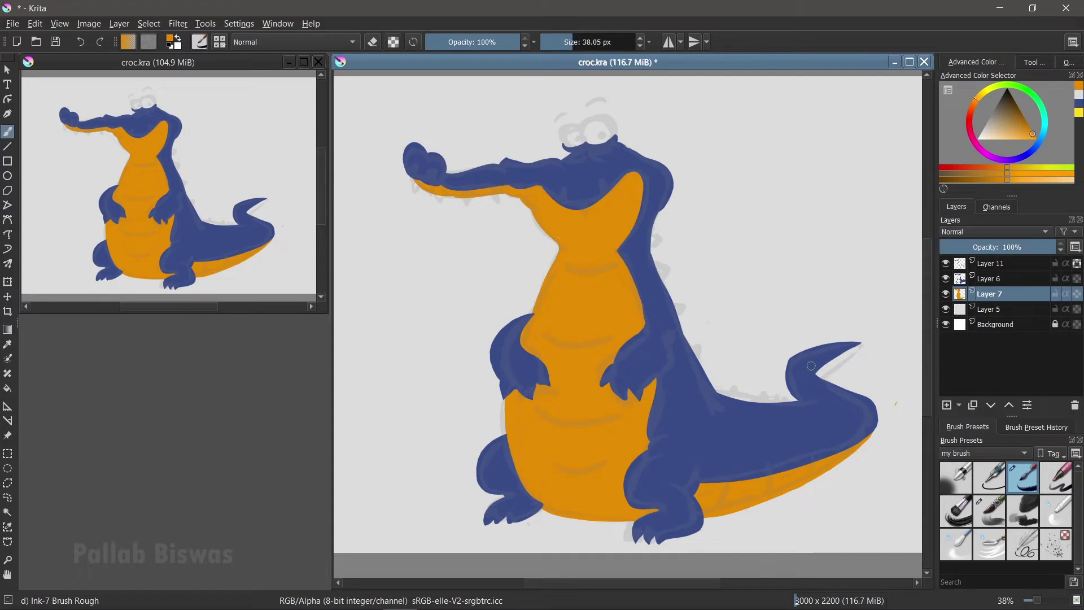
left_click_drag(858, 343, 846, 361)
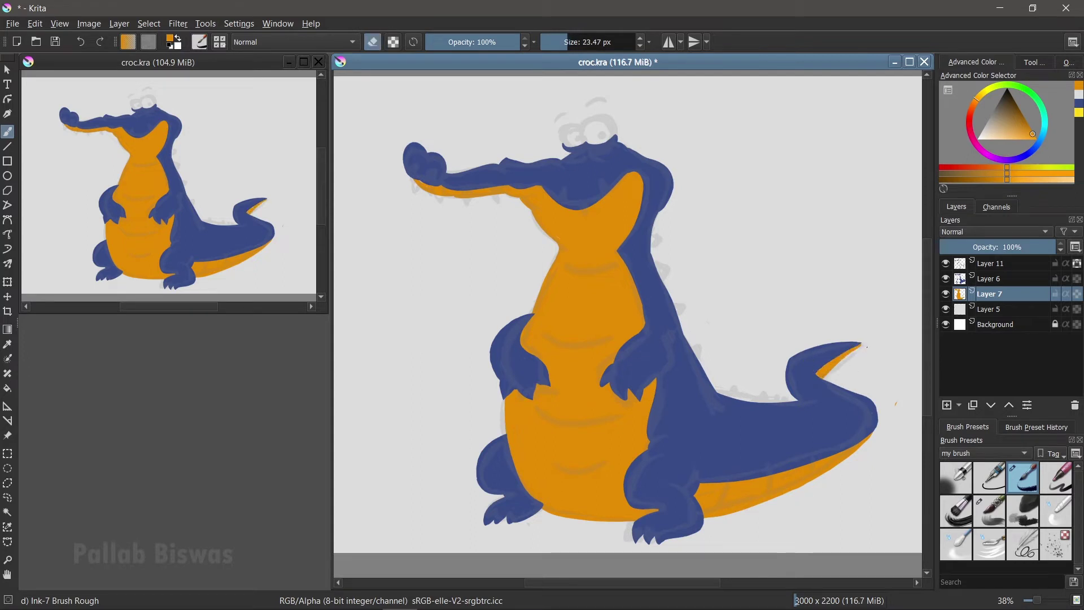
Step: Paint the eye base and brown eyebrows above the eyes
mouse_move(581, 195)
left_mouse_down()
mouse_move(615, 181)
mouse_move(631, 198)
left_mouse_up()
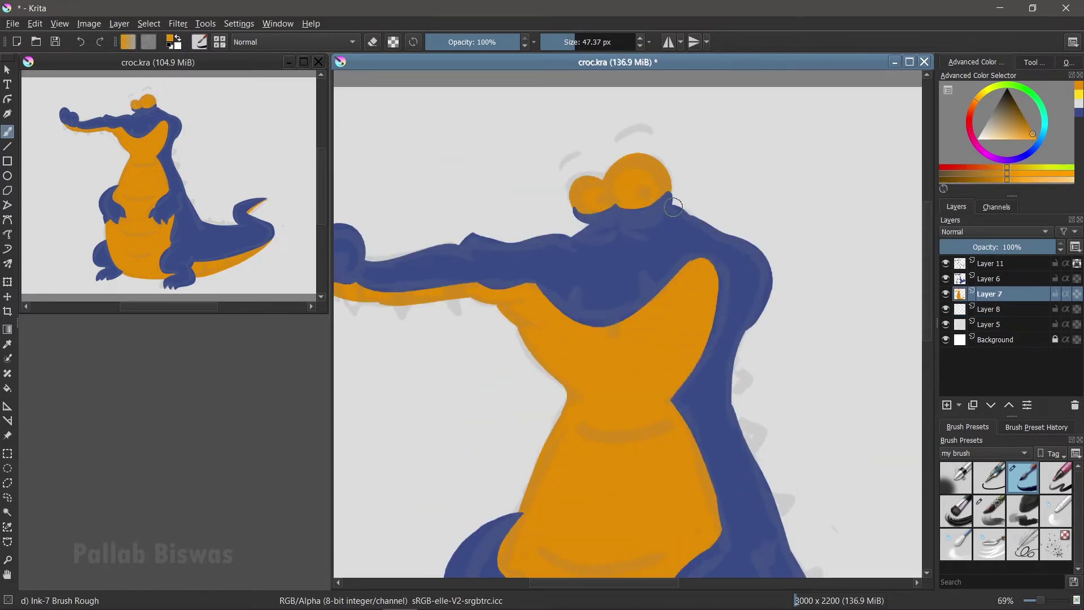
key("k")
key("k")
key("k")
key("bracketleft")
key("bracketleft")
left_click_drag(616, 145, 658, 134)
left_click_drag(560, 169, 582, 155)
key("ctrl+z")
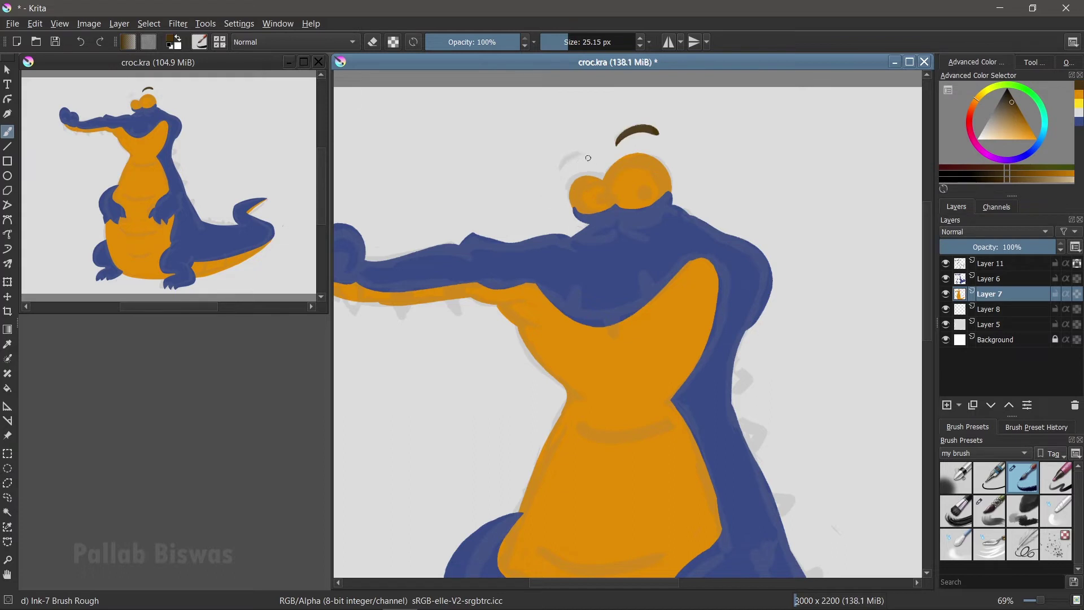
key("ctrl+z")
left_click_drag(614, 146, 643, 117)
left_click_drag(562, 164, 591, 158)
key("ctrl+z")
Step: Add a new layer, then shift the left pupil slightly left on the pupil layer
scroll(585, 159, "down", 1)
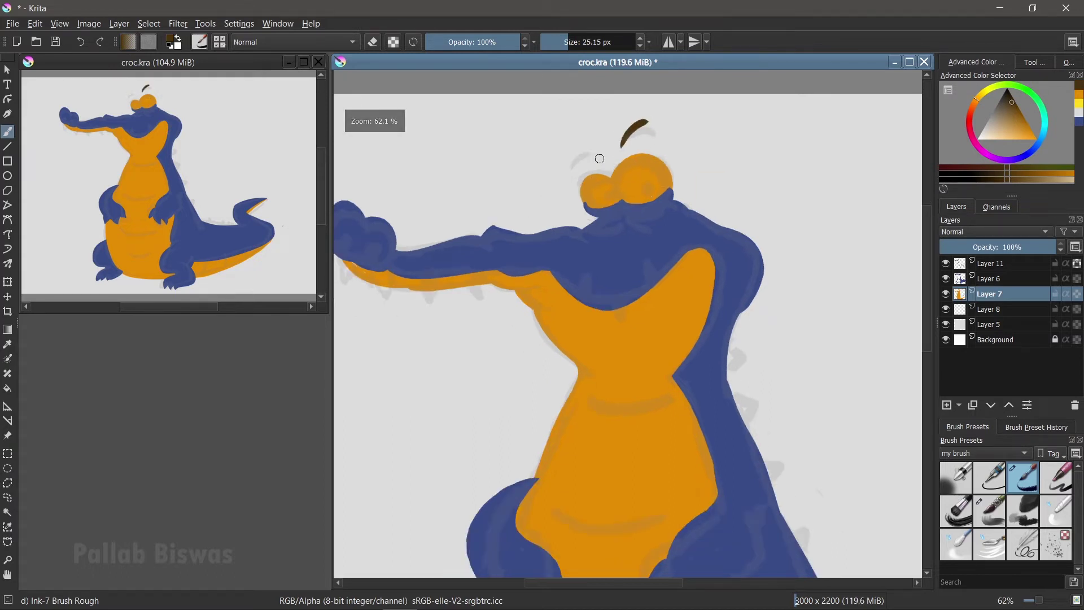
key("Insert")
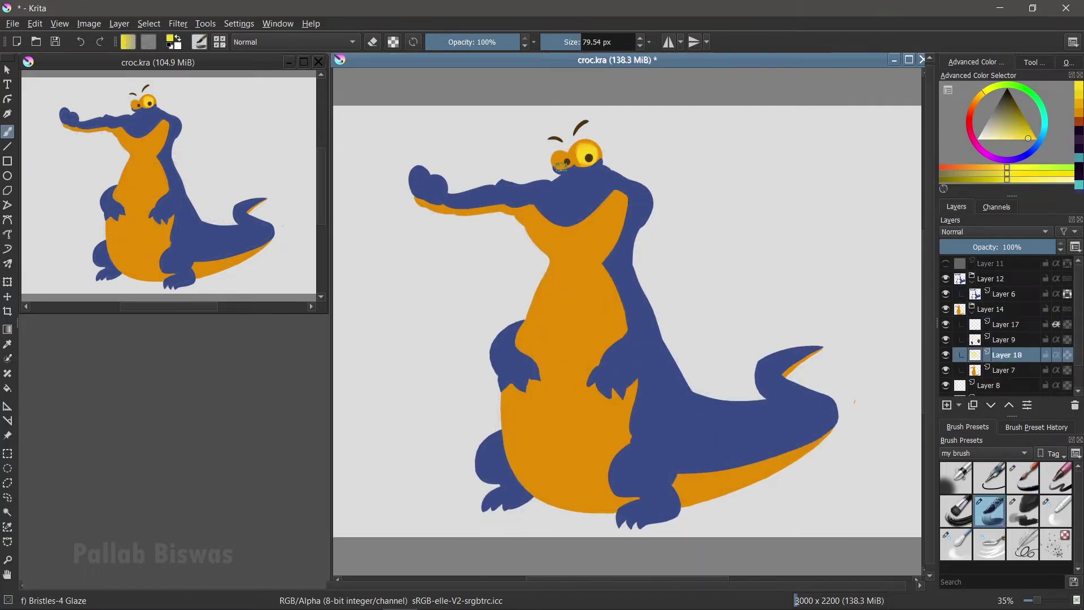
left_click(955, 543)
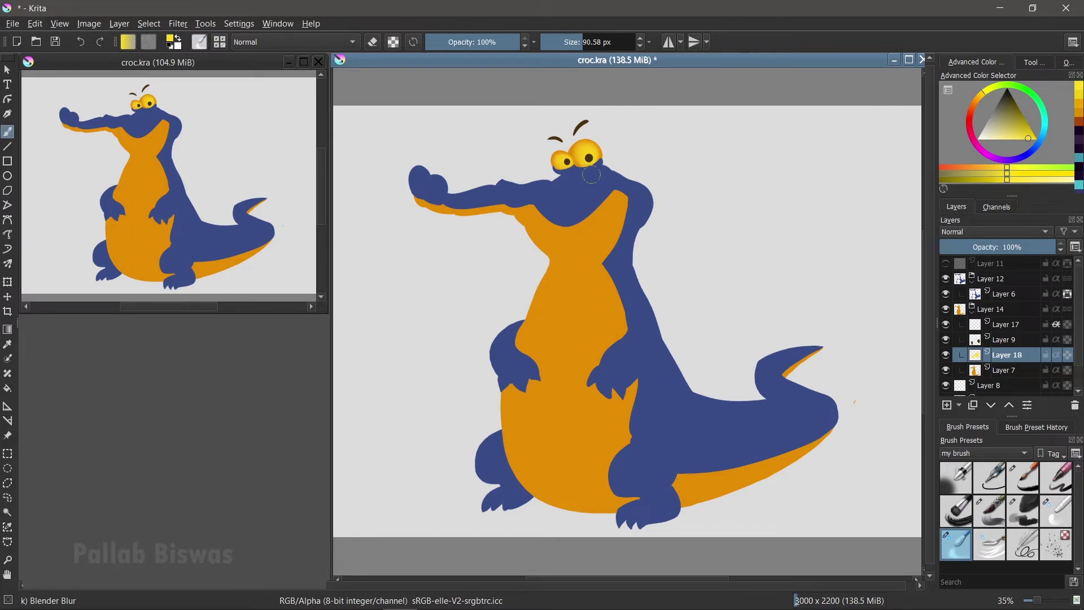
scroll(636, 194, "up", 5)
left_click(1005, 340)
key("t")
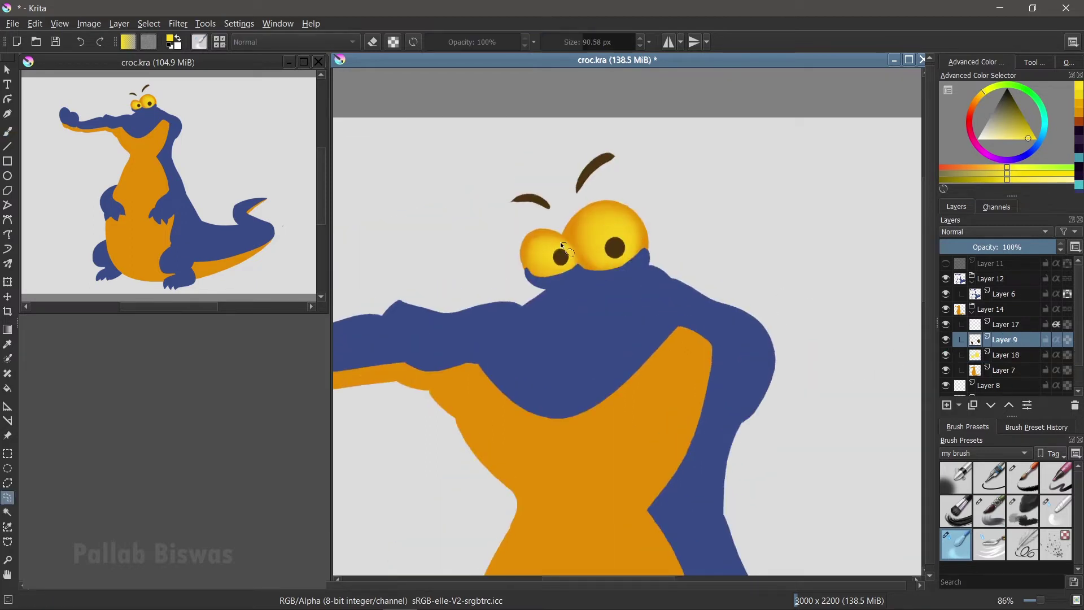
left_click_drag(567, 271, 562, 271)
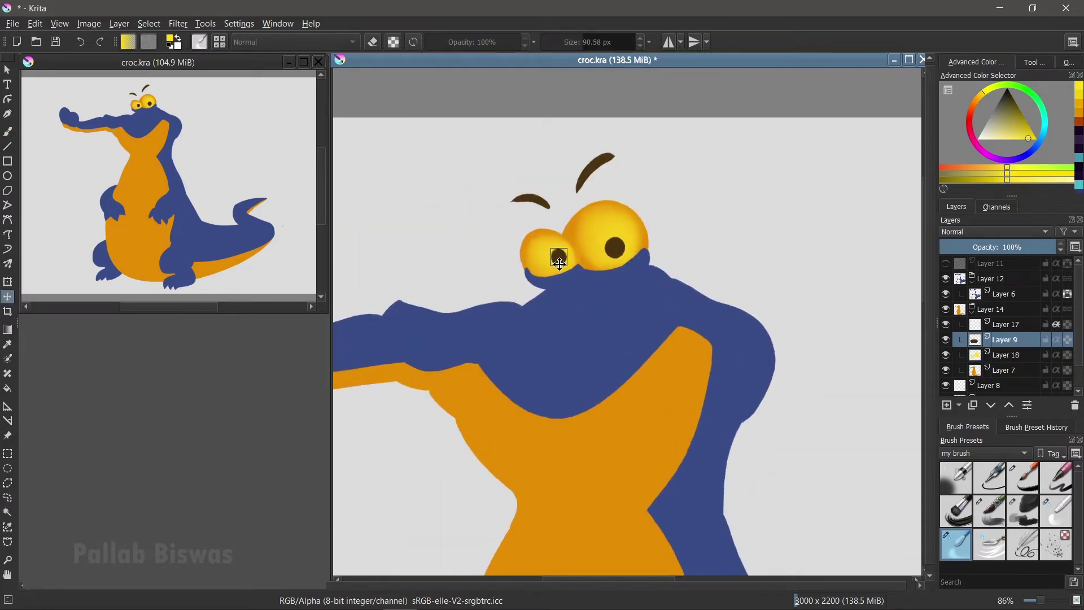
Step: Erase the body colour where it overlaps the eyes
left_click(1005, 370)
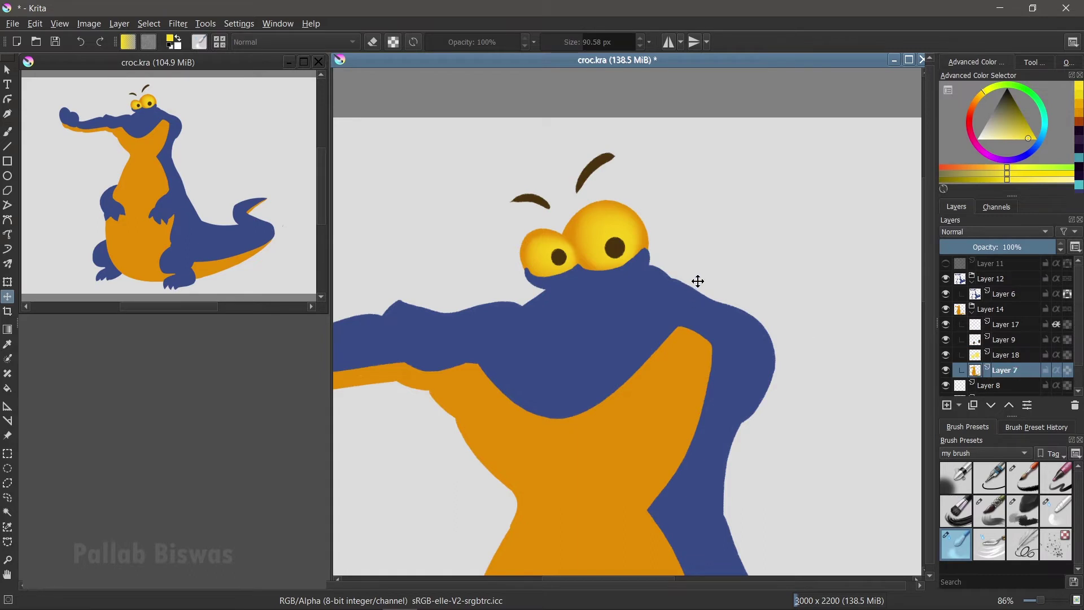
key("e")
key("q")
mouse_move(570, 237)
left_mouse_down()
mouse_move(556, 230)
mouse_move(573, 248)
left_mouse_up()
key("b")
key("slash")
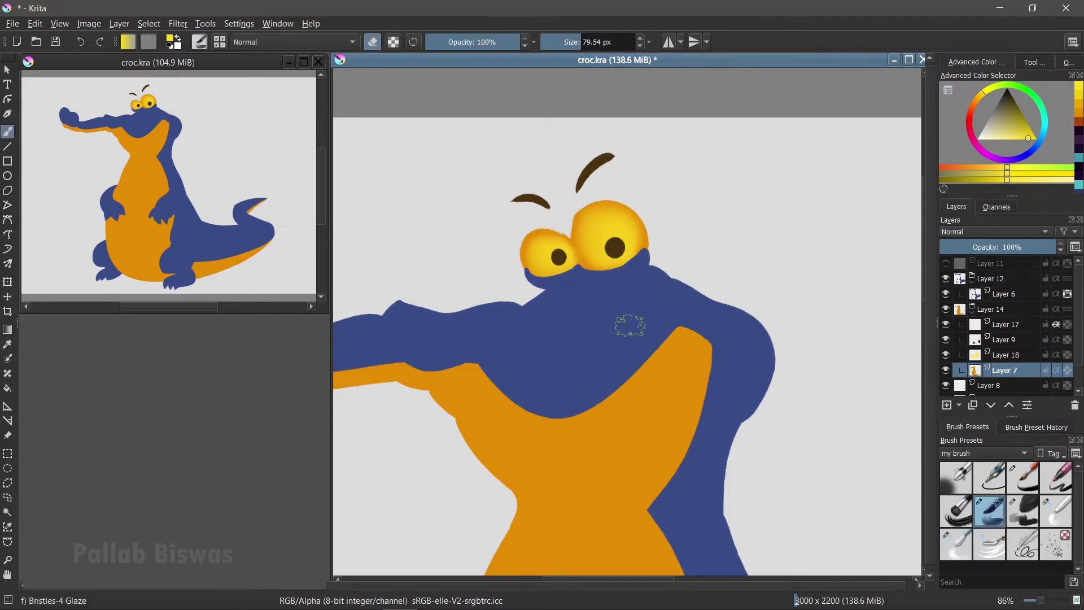
key("e")
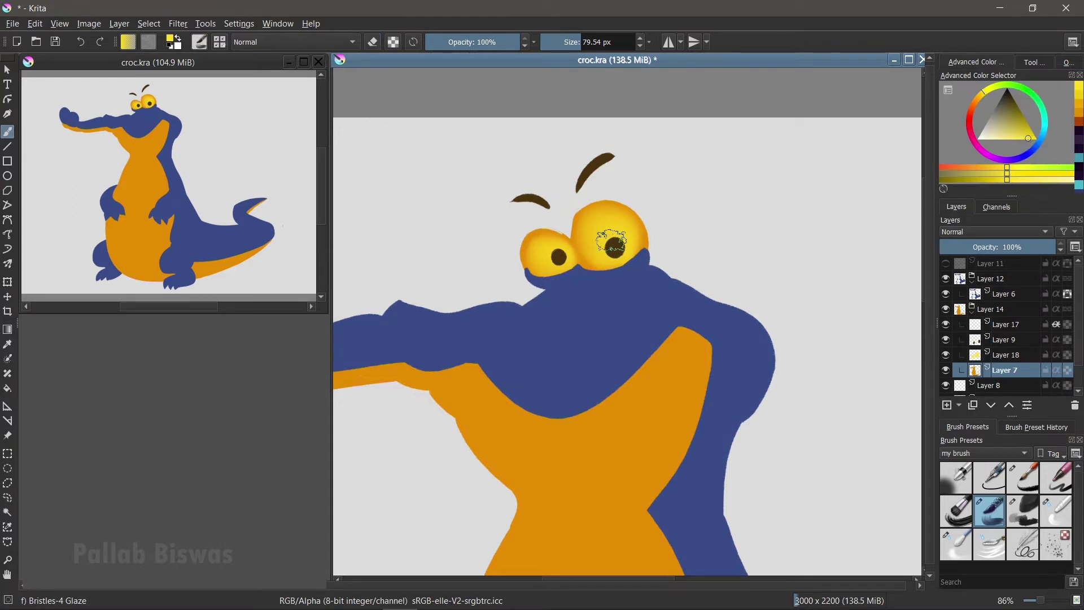
Step: Glaze lighter yellow highlights over both eyes on the eye layer
left_click(946, 356)
left_click_drag(630, 214, 548, 254)
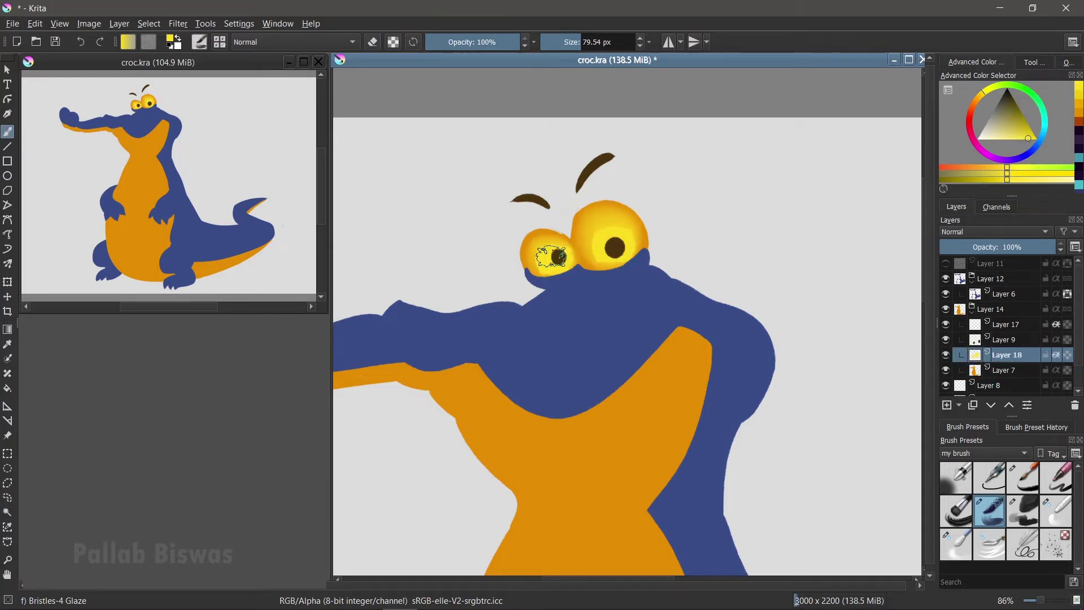
left_click(1018, 139)
key("slash")
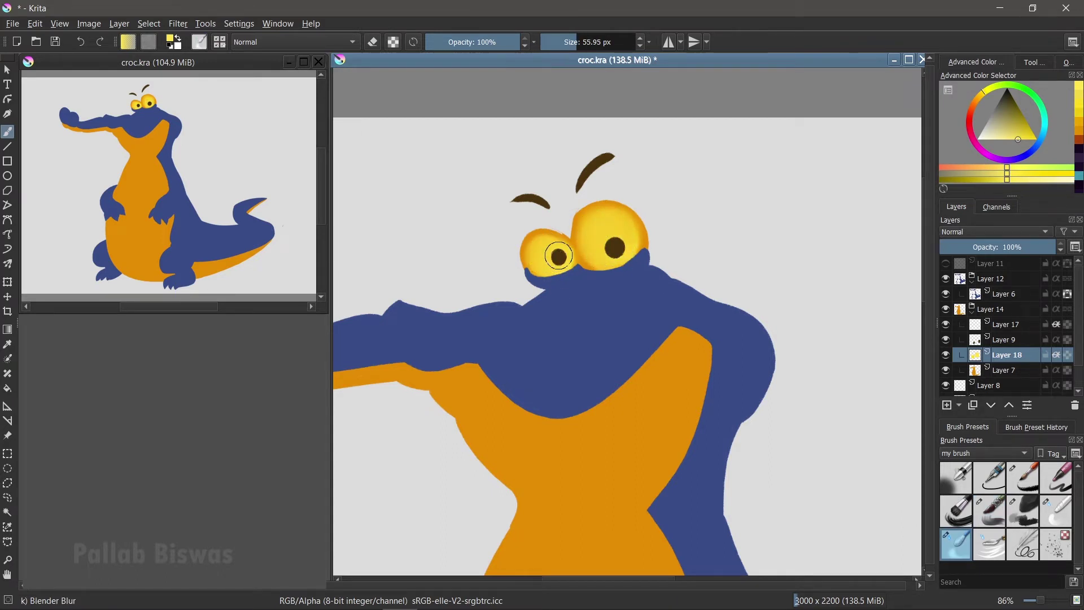
Step: On a new layer, airbrush soft white highlights into both eyes within a freehand selection
key("Insert")
left_click_drag(588, 236, 631, 225)
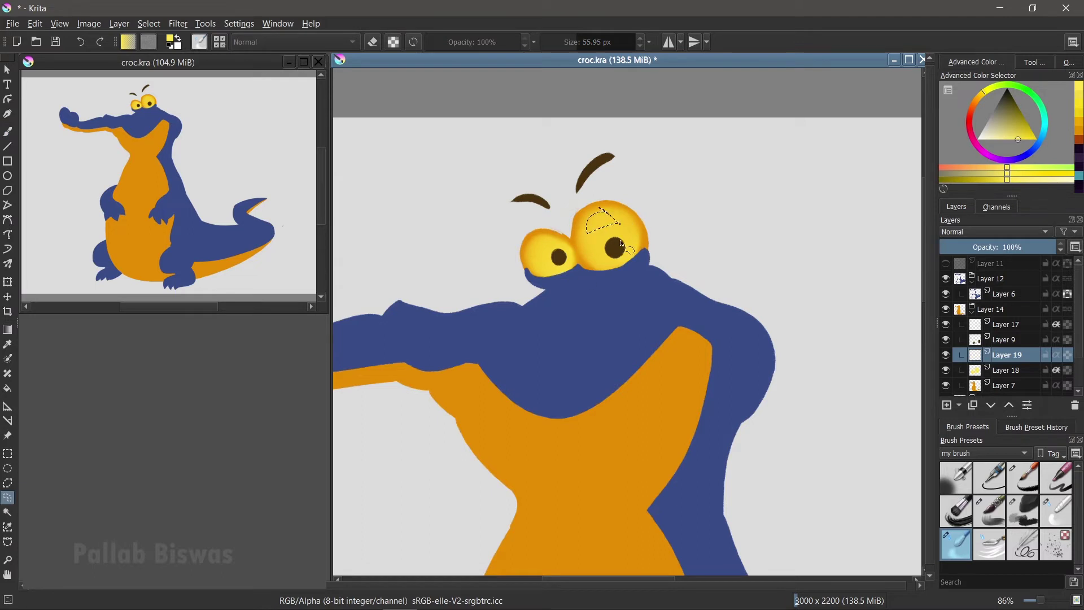
key("b")
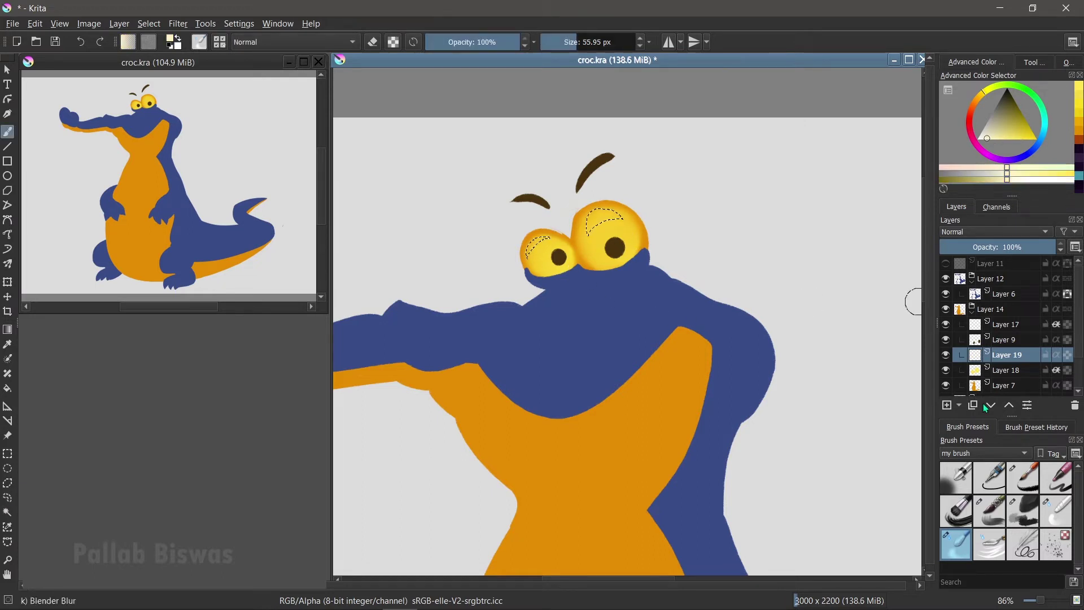
left_click(955, 477)
mouse_move(611, 199)
left_mouse_down()
mouse_move(531, 221)
mouse_move(539, 249)
left_mouse_up()
left_click_drag(593, 225, 621, 209)
key("ctrl+shift+a")
left_click(1022, 478)
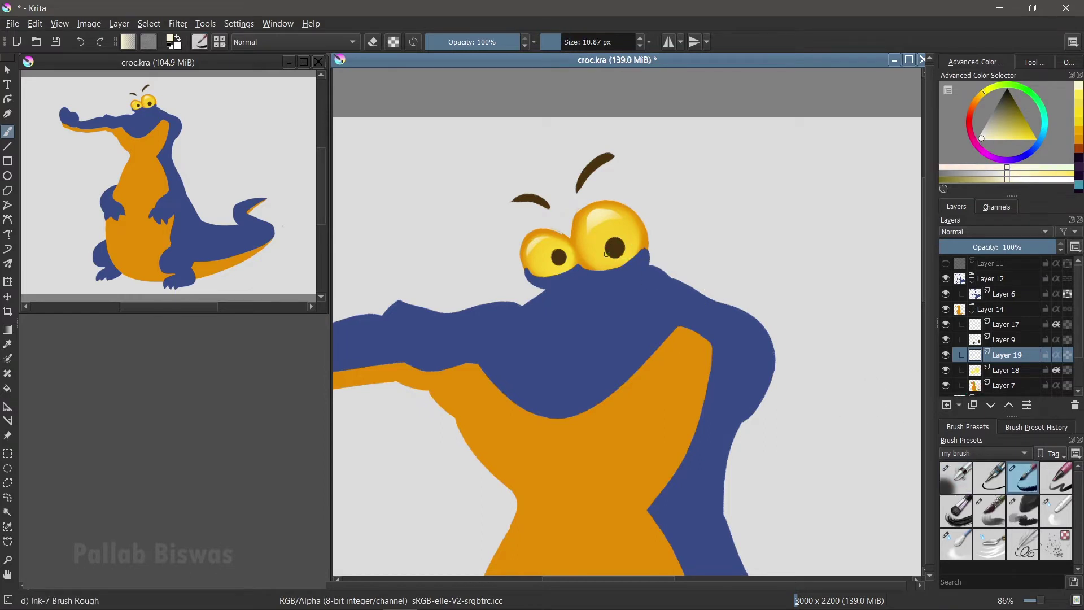
left_click(963, 328)
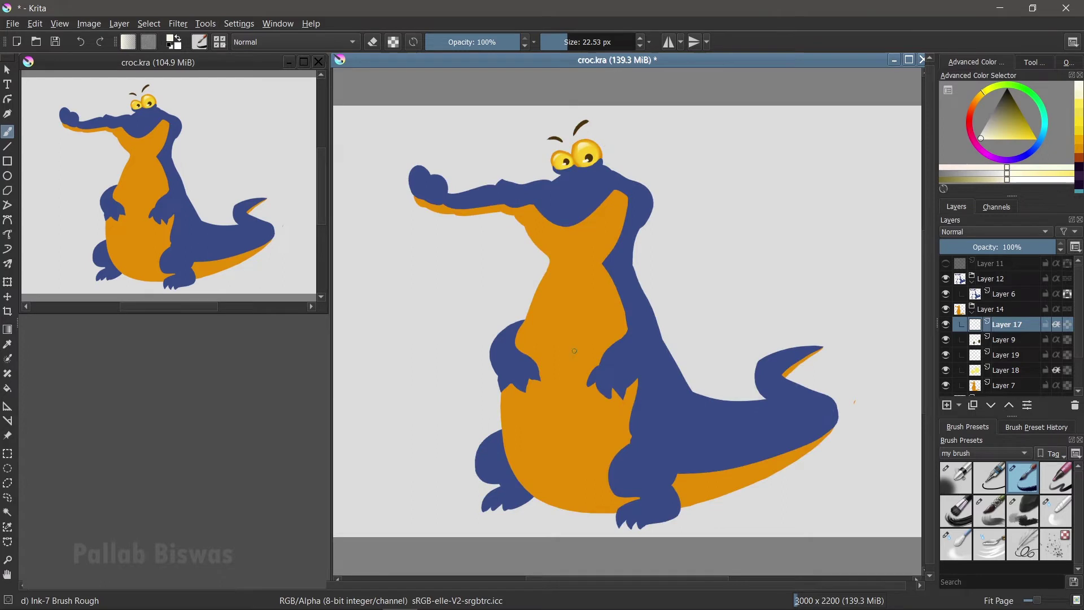
Step: Shade the jaw underside, arms, snout tip, hind legs, back and tail
mouse_move(531, 192)
left_mouse_down()
mouse_move(556, 210)
mouse_move(602, 189)
mouse_move(651, 373)
mouse_move(635, 389)
left_mouse_up()
left_click_drag(395, 161, 423, 178)
left_click_drag(511, 327, 517, 364)
mouse_move(502, 460)
left_mouse_down()
mouse_move(497, 477)
mouse_move(513, 508)
mouse_move(508, 474)
left_mouse_up()
left_click_drag(697, 488, 674, 508)
left_click_drag(661, 351, 708, 429)
left_click_drag(688, 480, 878, 426)
left_click_drag(813, 389, 858, 353)
left_click_drag(684, 506, 618, 503)
left_click_drag(477, 494, 519, 504)
Step: Shade the hip and tail underside purple and brighten the tail top with light blue
left_click(1078, 157)
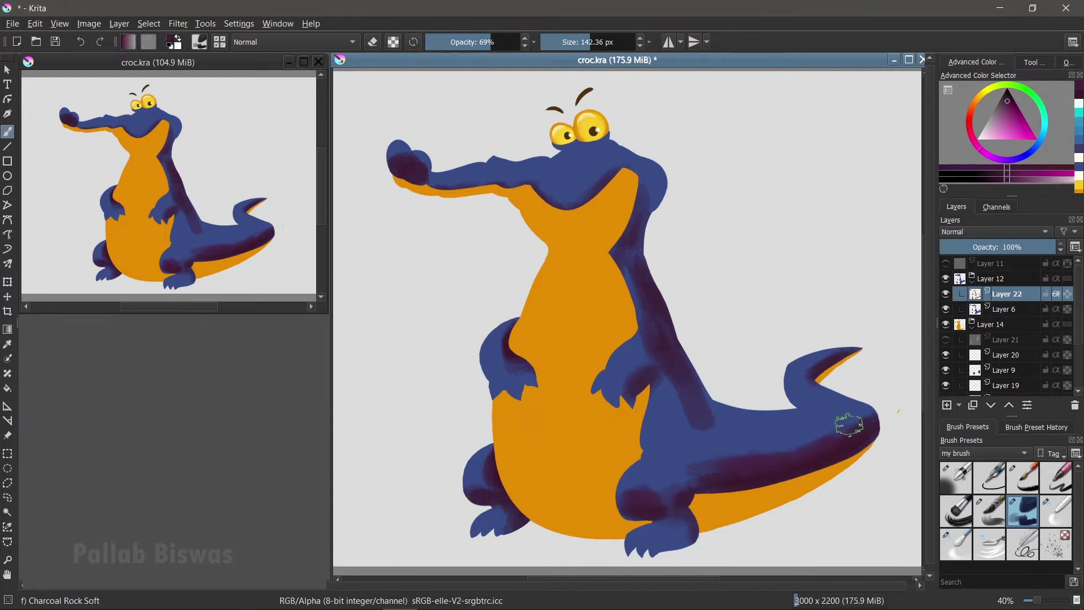
left_click_drag(670, 399, 813, 443)
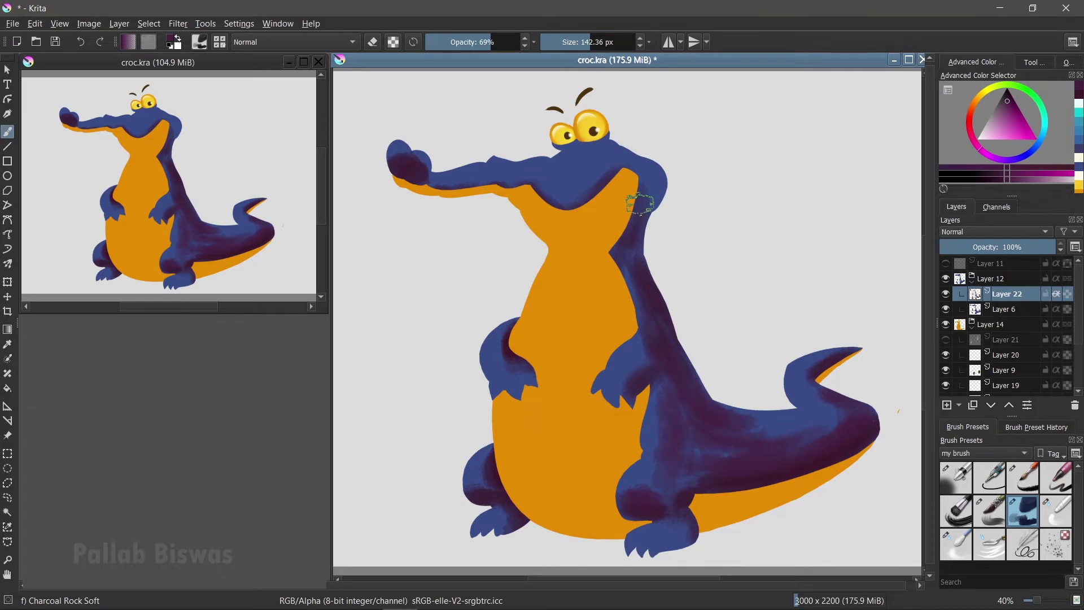
left_click(649, 191, "ctrl")
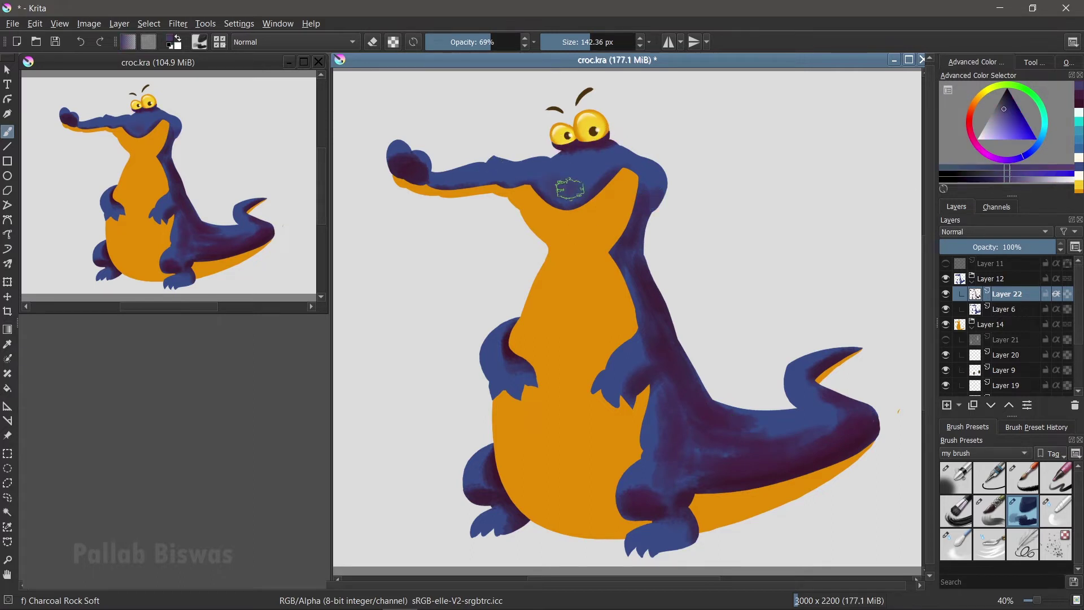
left_click(646, 285, "ctrl")
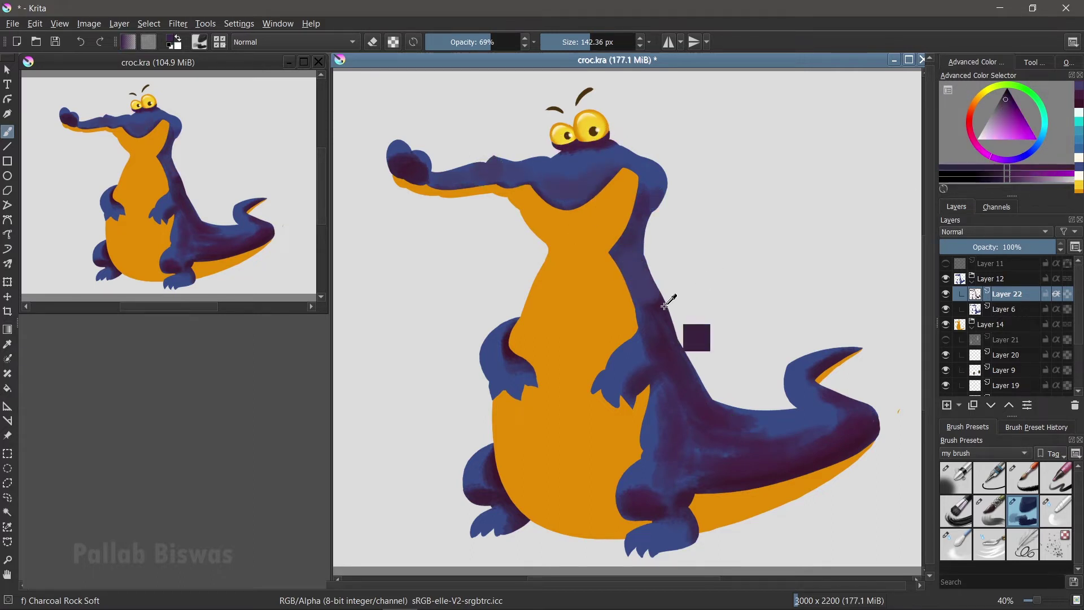
left_click(642, 291, "ctrl")
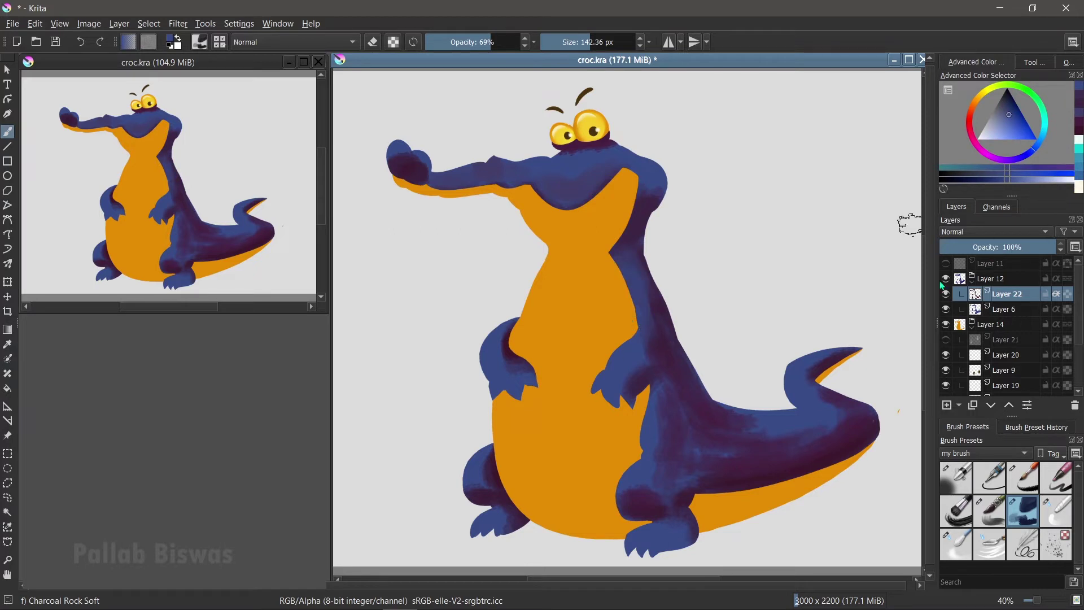
left_click(647, 288, "ctrl")
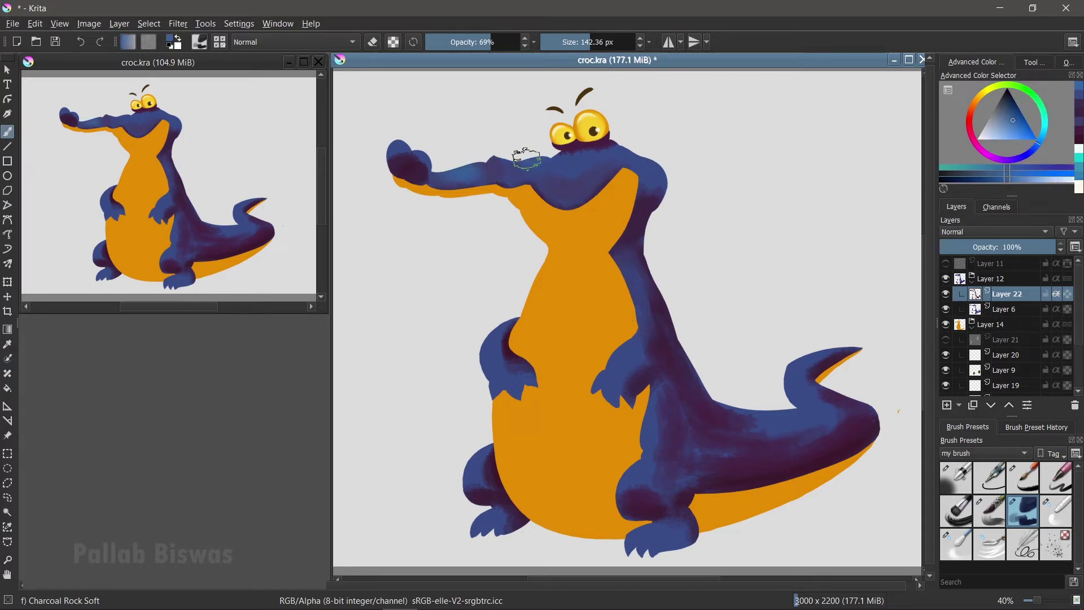
left_click_drag(728, 416, 815, 422)
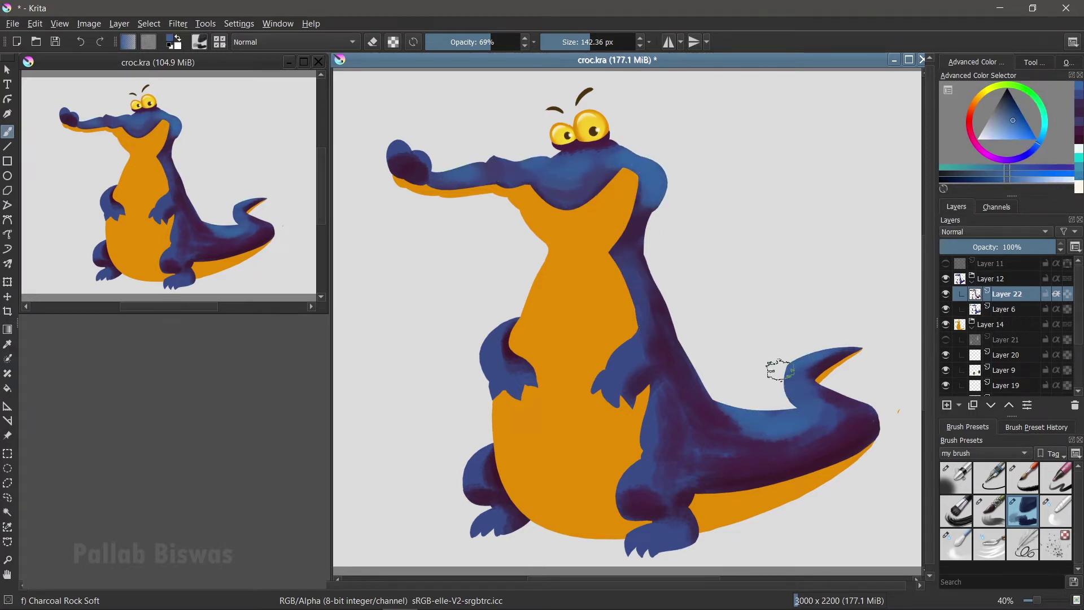
left_click(694, 398, "ctrl")
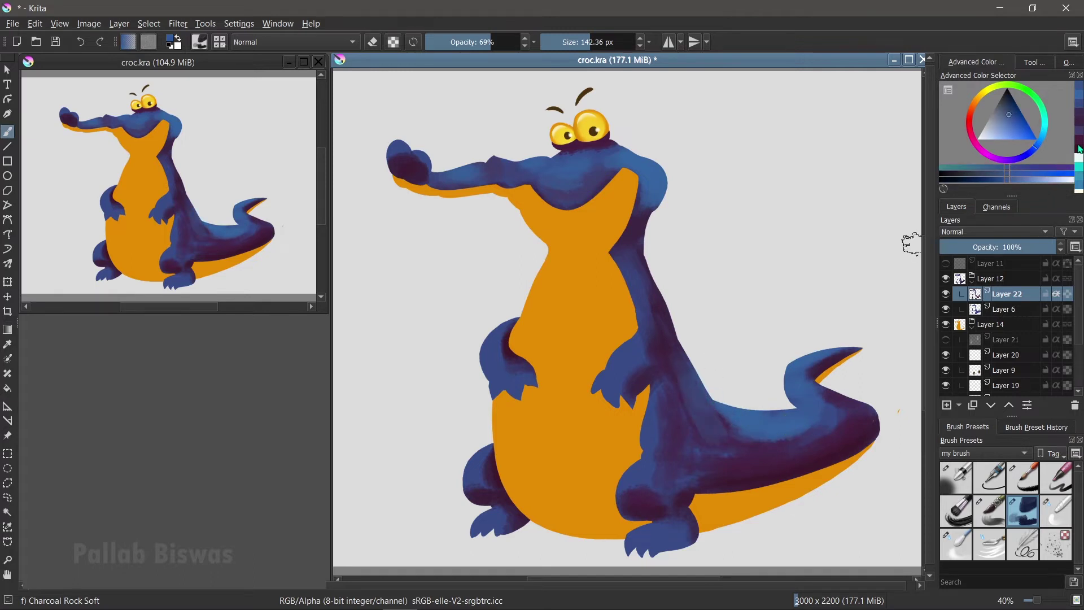
left_click_drag(691, 399, 711, 440)
Step: Add light blue highlights on the hind leg, snout, front arm, hip, neck and tail
left_click(760, 358, "ctrl")
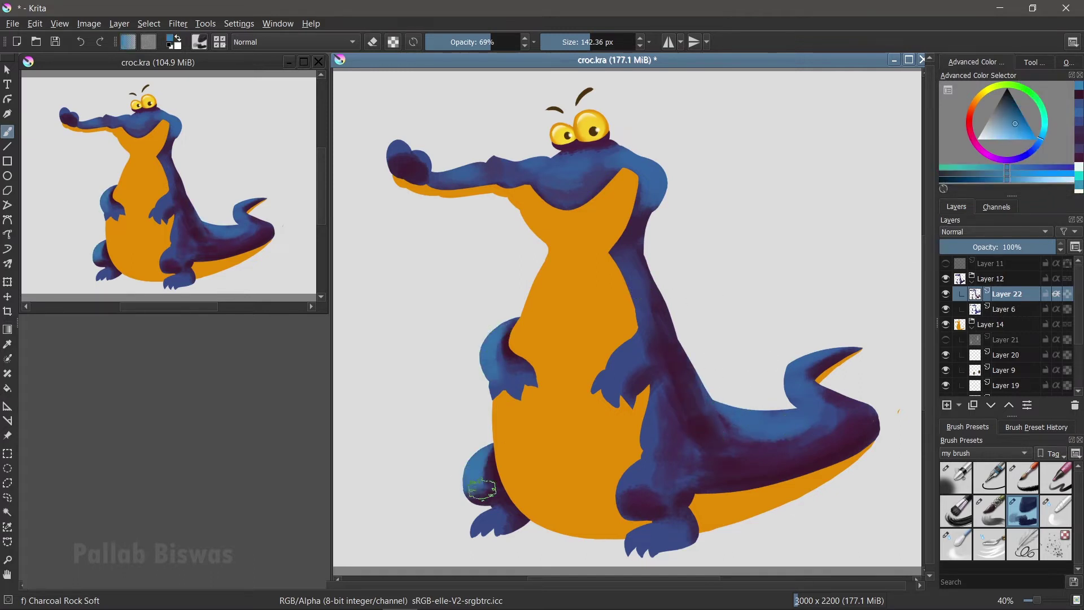
left_click_drag(614, 491, 635, 270)
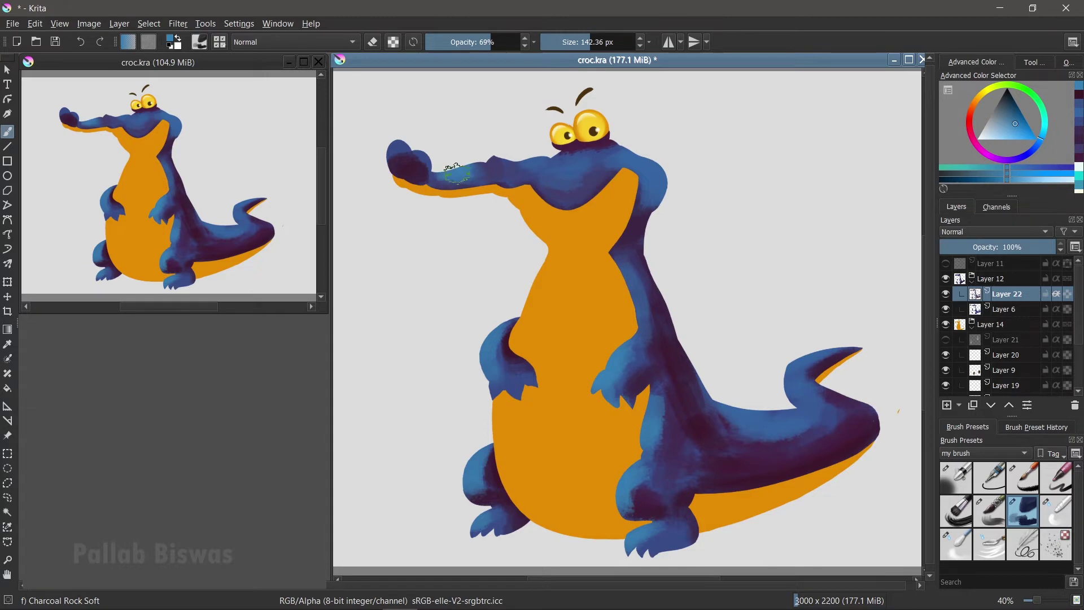
left_click_drag(392, 170, 449, 169)
left_click_drag(562, 163, 587, 186)
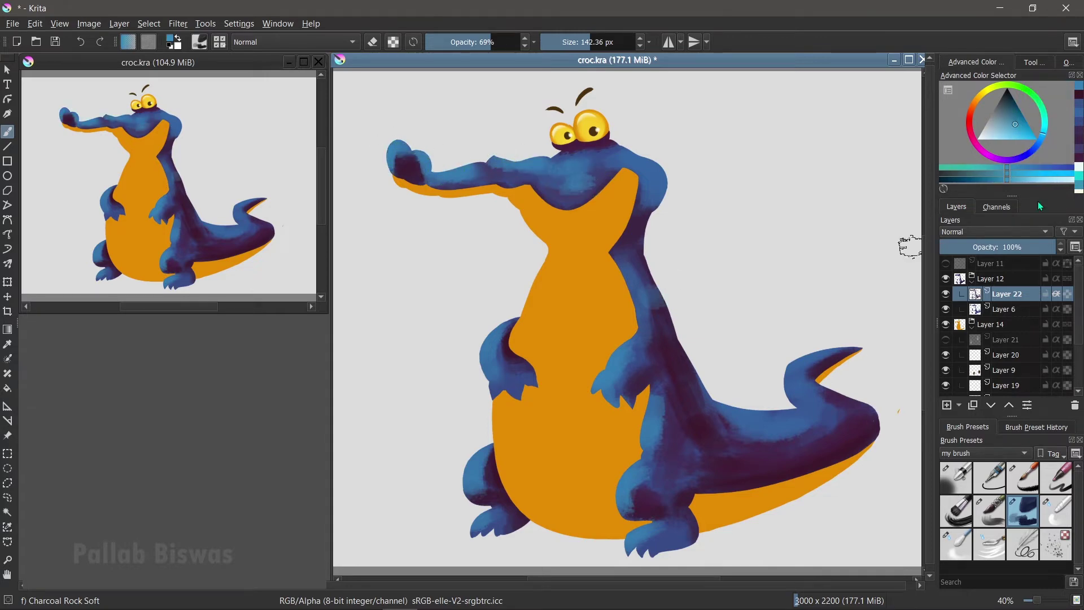
left_click_drag(480, 338, 491, 384)
left_click_drag(474, 463, 621, 491)
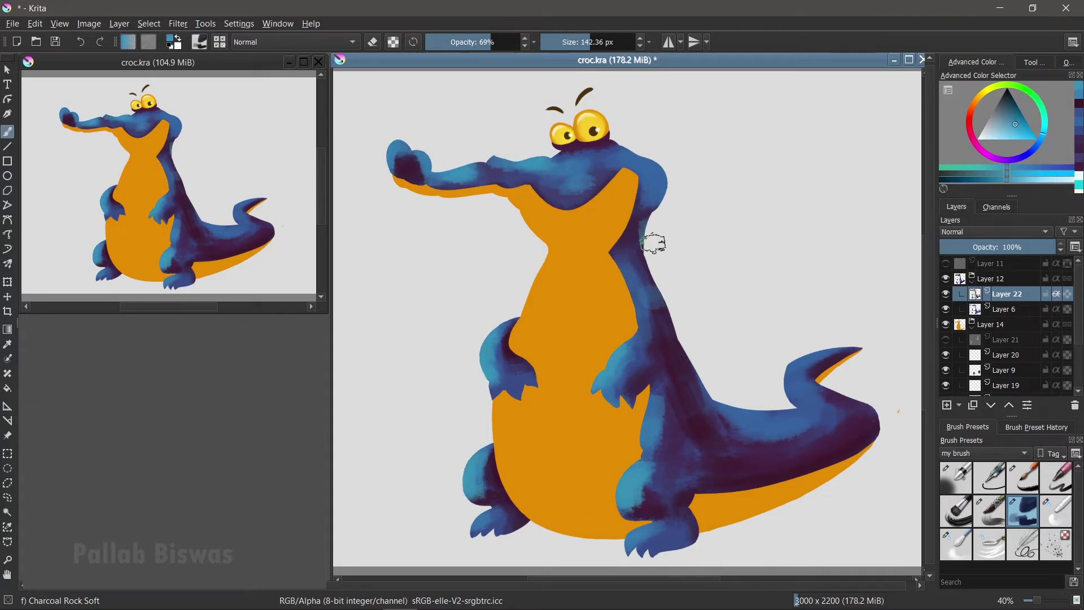
left_click_drag(653, 242, 649, 169)
left_click_drag(734, 410, 780, 393)
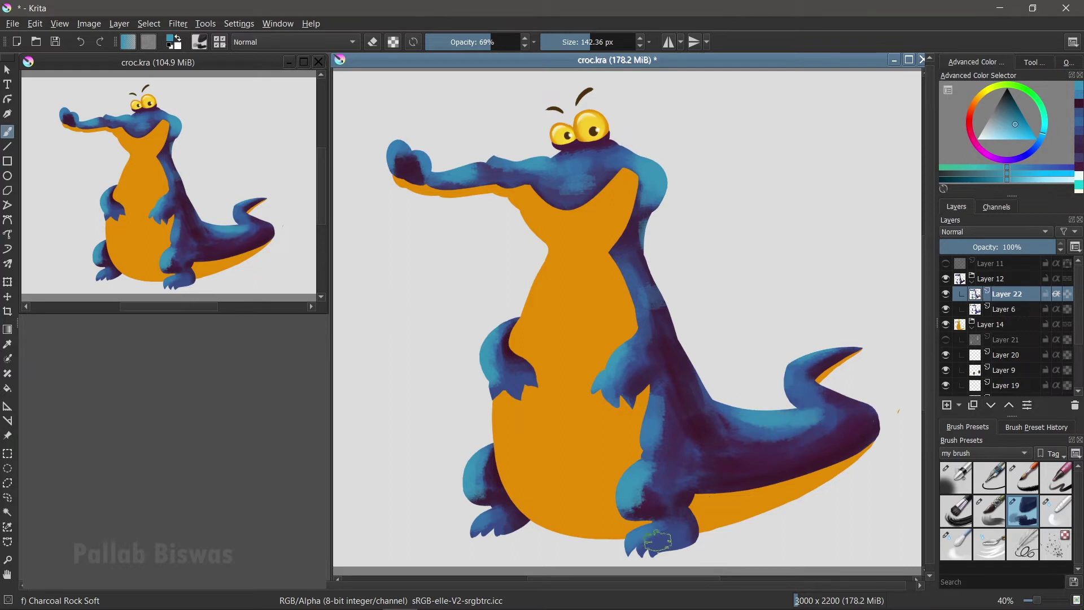
Step: Paint cyan rim highlights on both arms, the chest edge, hip and neck
left_click_drag(479, 327, 488, 372)
left_click_drag(626, 339, 610, 384)
left_click_drag(621, 282, 638, 316)
left_click_drag(644, 406, 625, 483)
left_click_drag(655, 164, 663, 192)
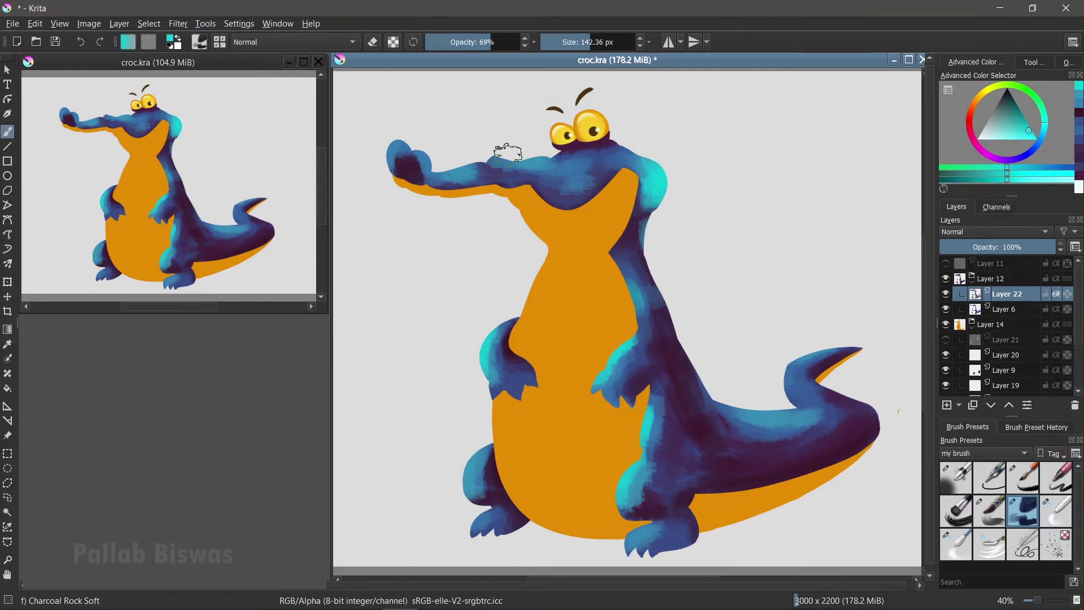
Step: Sample body blues and purples, then add cyan highlights to the lower leg
left_click(494, 163)
left_click(550, 203, "ctrl")
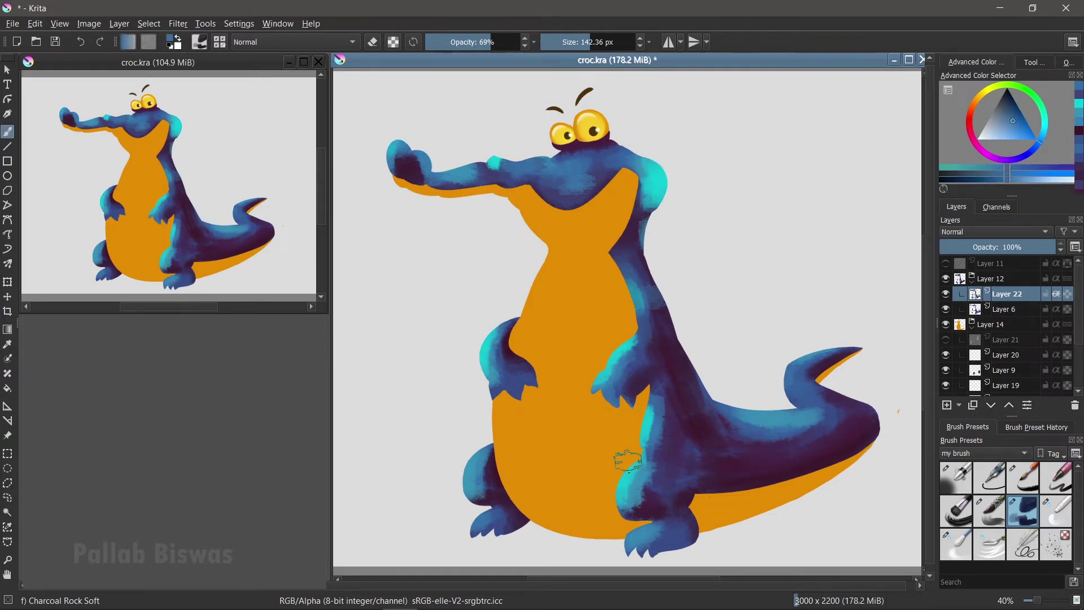
left_click(488, 392, "ctrl")
left_click(506, 398, "ctrl")
left_click_drag(506, 398, 491, 398)
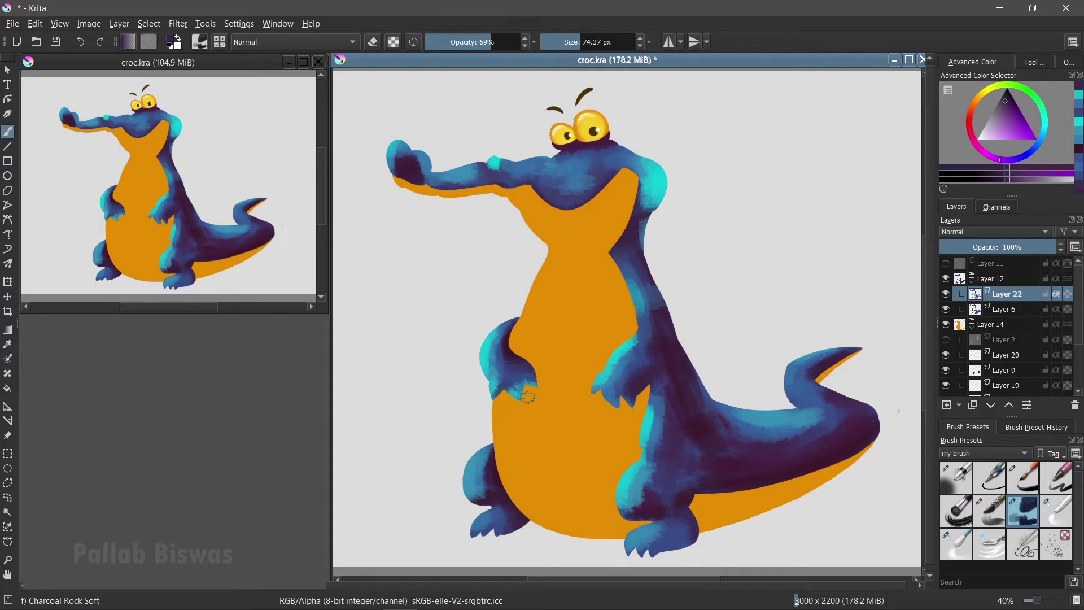
left_click(528, 375, "ctrl")
left_click(479, 486, "ctrl")
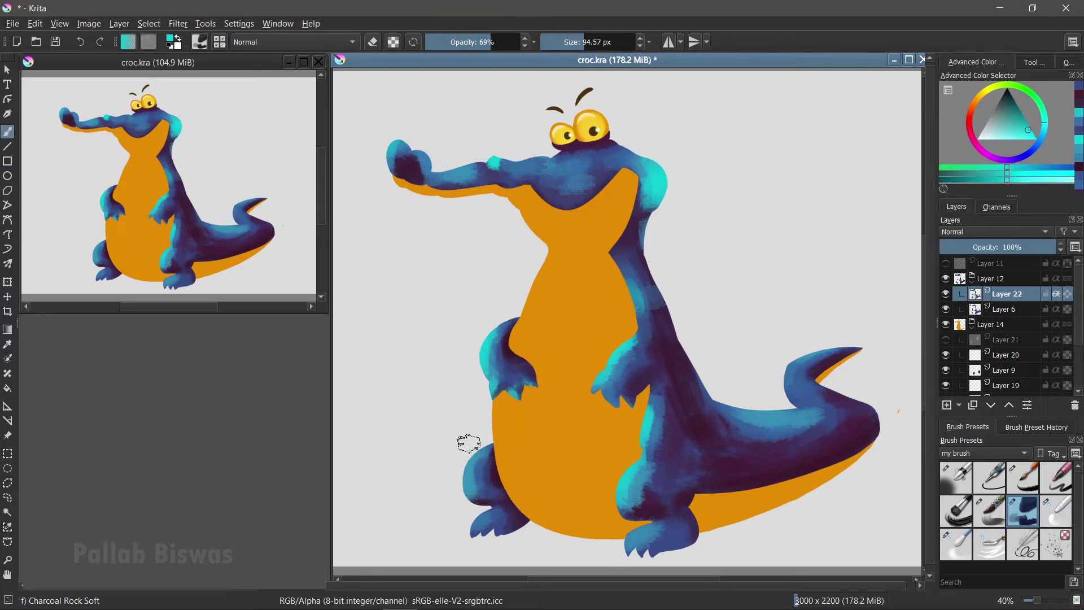
left_click_drag(480, 497, 474, 446)
left_click(498, 466, "ctrl")
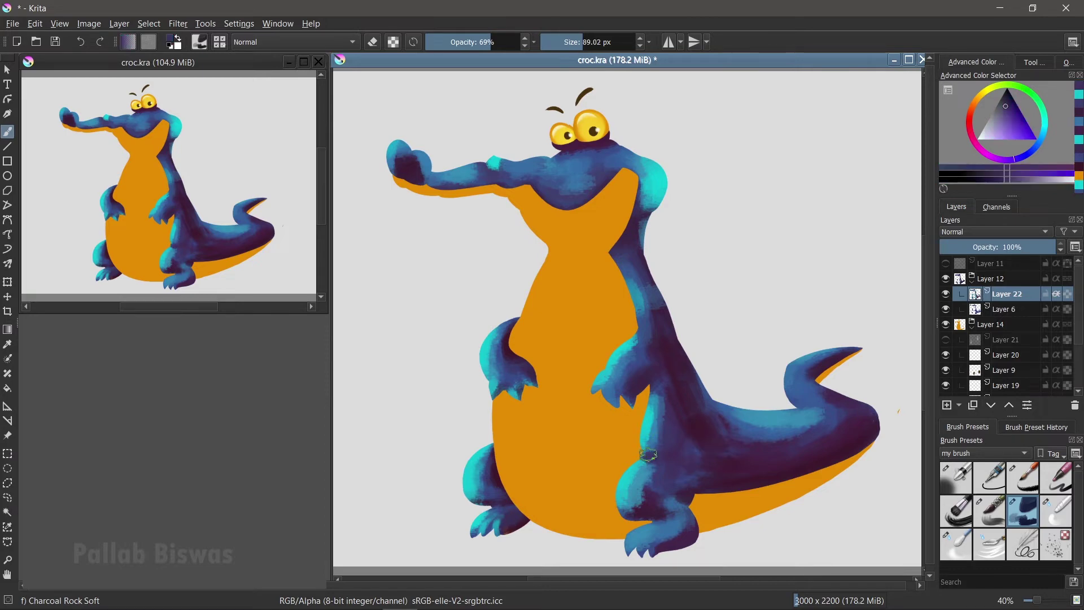
Step: Sample purple, blue-violet, blue and cyan shades from around the arm and neck
left_click(718, 391, "ctrl")
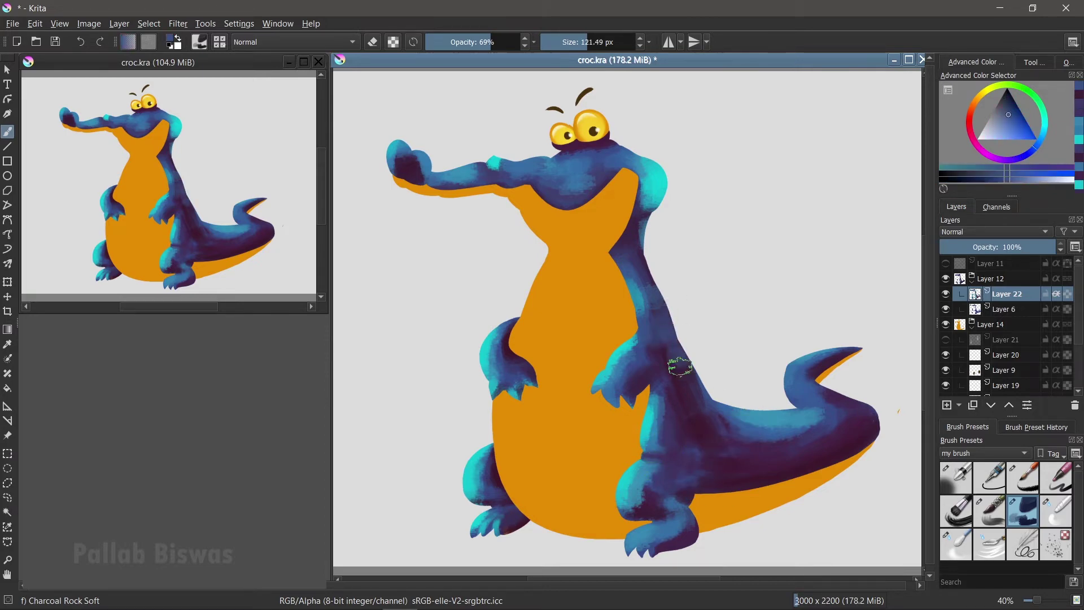
left_click(657, 381, "ctrl")
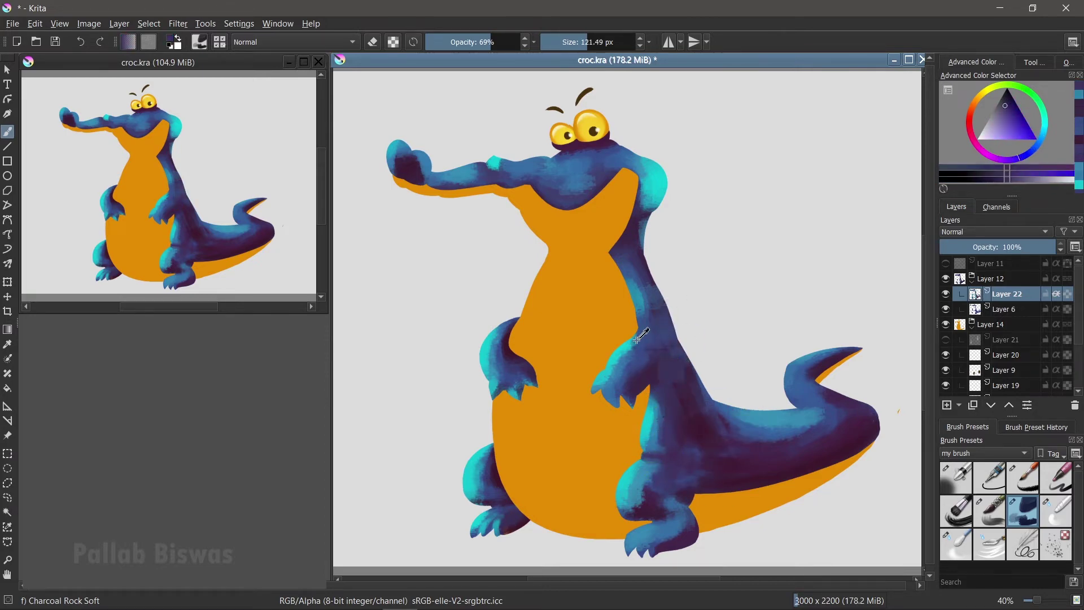
left_click(627, 369, "ctrl")
left_click(641, 372, "ctrl")
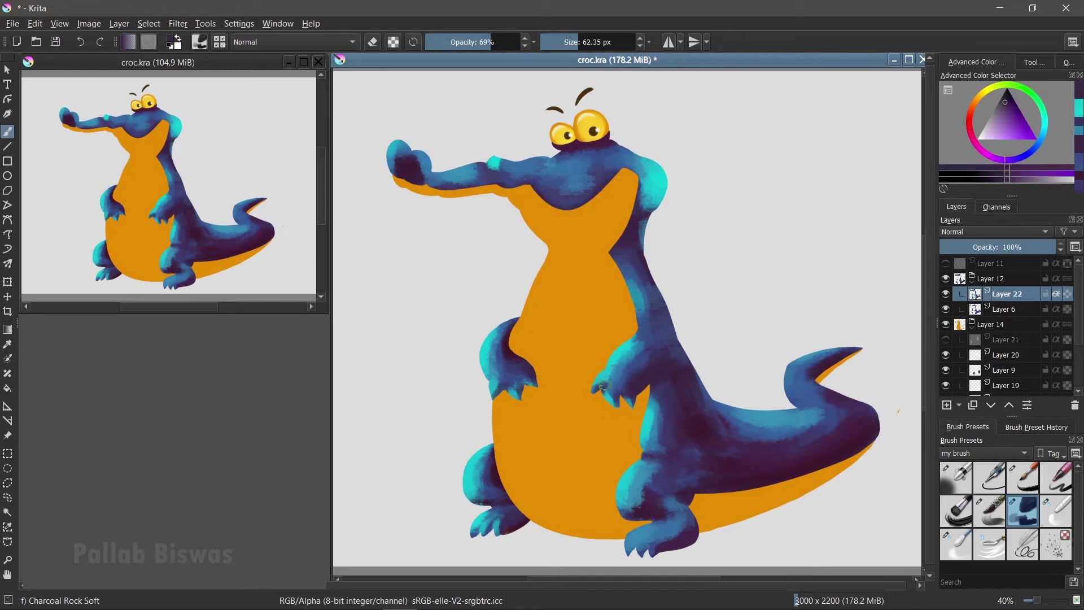
left_click(628, 369, "ctrl")
left_click(655, 388, "ctrl")
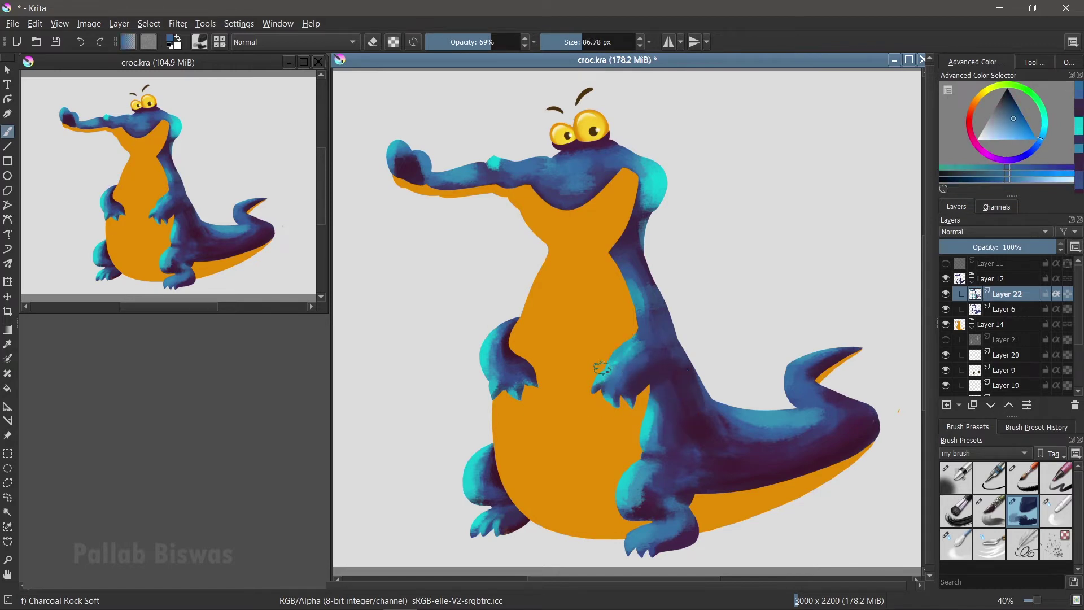
left_click(634, 164, "ctrl")
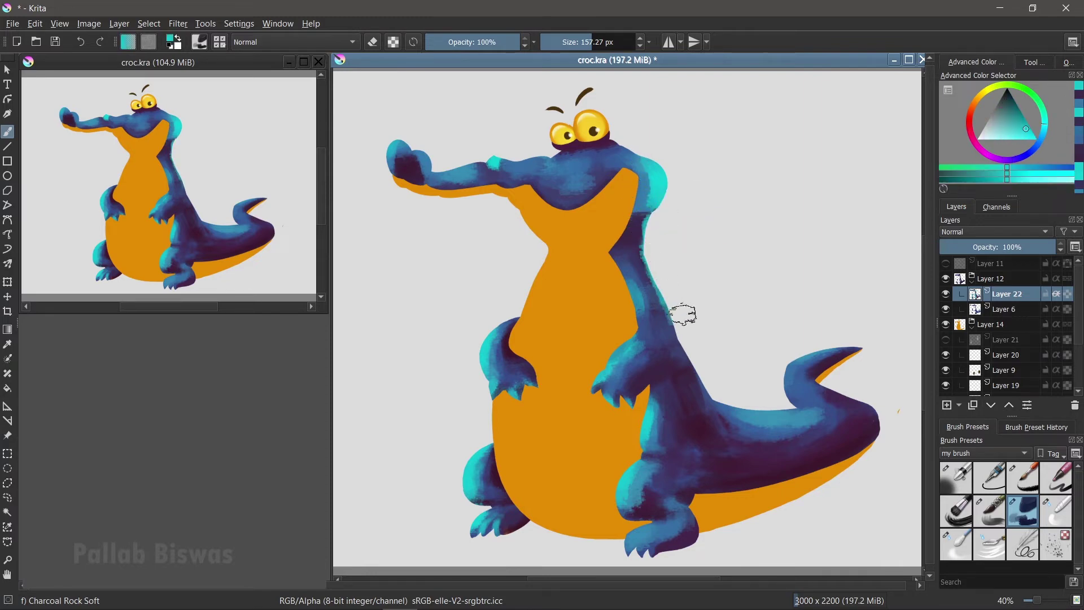
key("period")
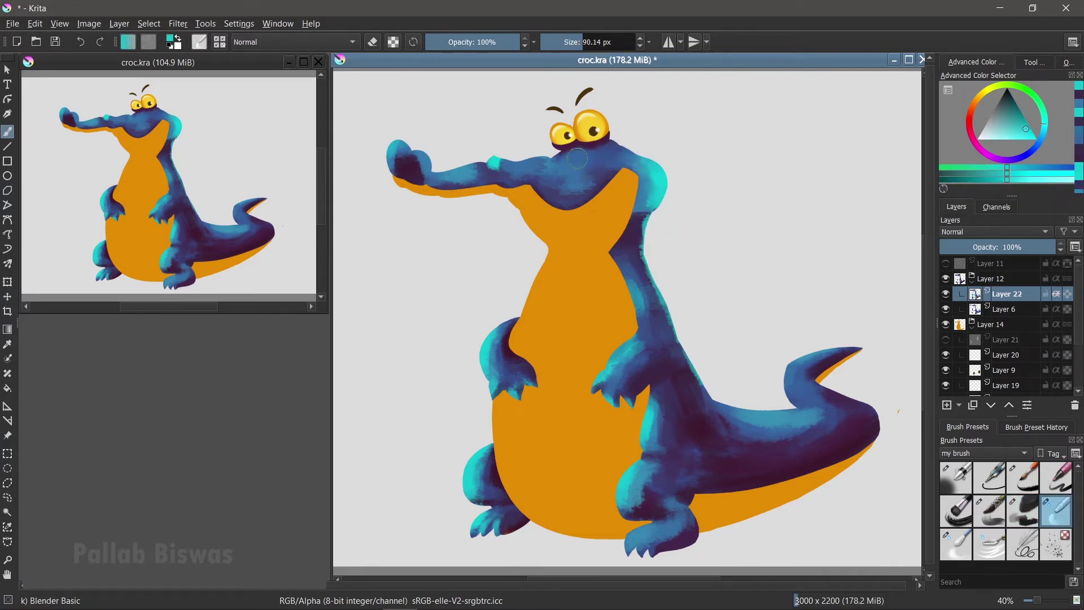
Step: Blend the blue and cyan body shading along the neck, arm, rear thigh and tail
mouse_move(588, 182)
left_mouse_down()
mouse_move(658, 212)
mouse_move(635, 257)
mouse_move(612, 244)
left_mouse_up()
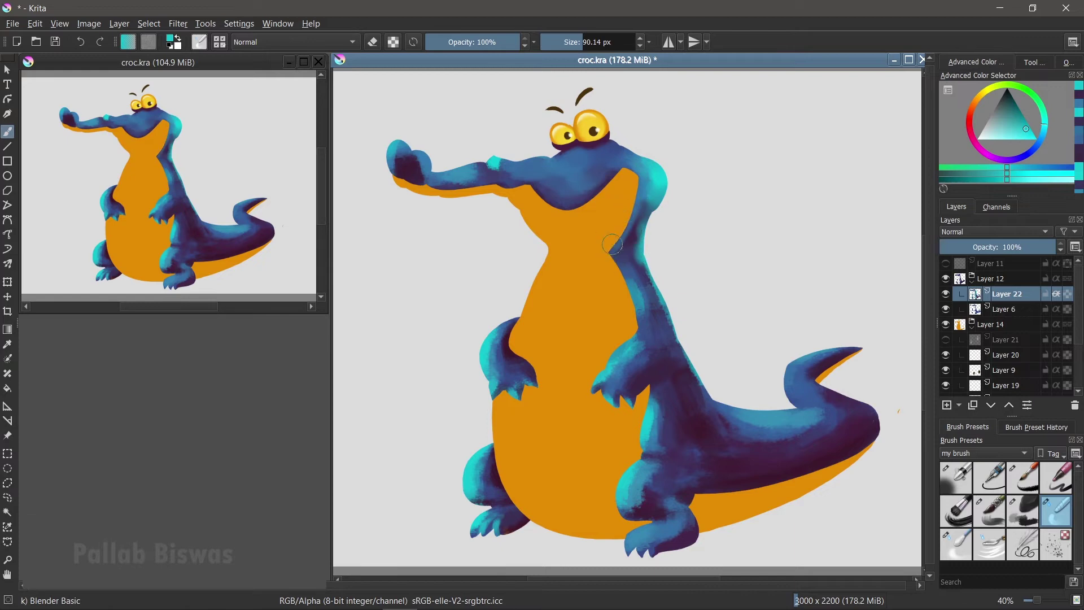
left_click_drag(666, 293, 641, 223)
mouse_move(635, 271)
left_mouse_down()
mouse_move(649, 316)
mouse_move(634, 366)
left_mouse_up()
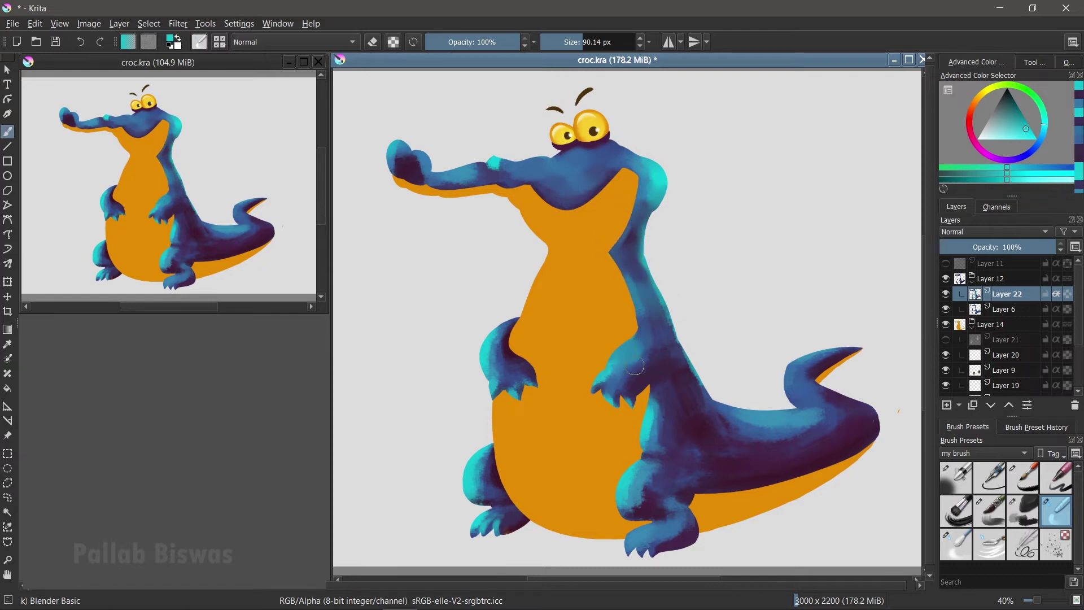
mouse_move(680, 409)
left_mouse_down()
mouse_move(642, 493)
mouse_move(666, 539)
left_mouse_up()
key("slash")
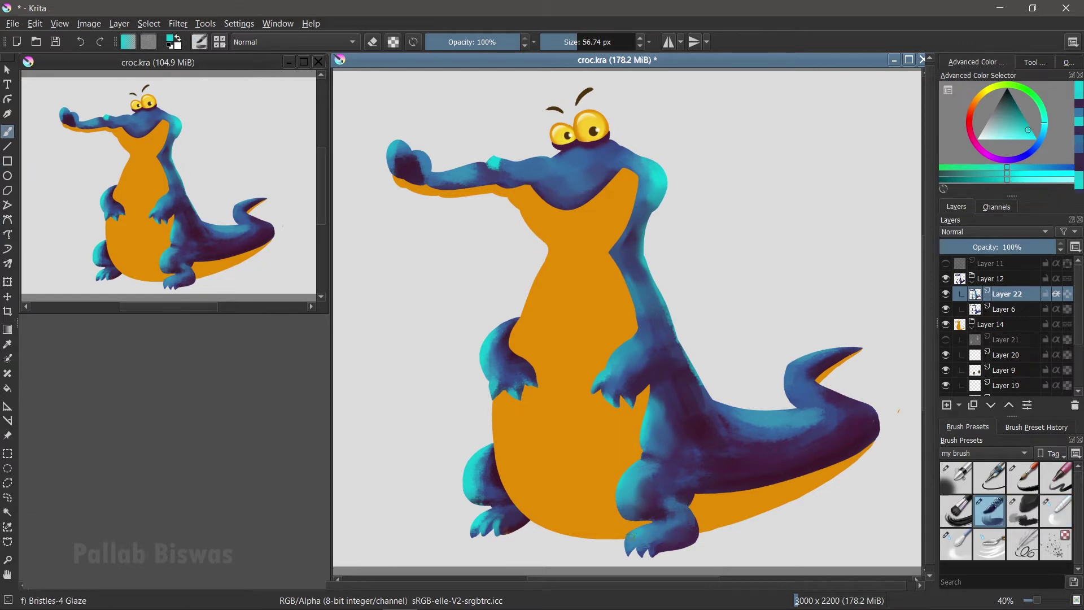
key("slash")
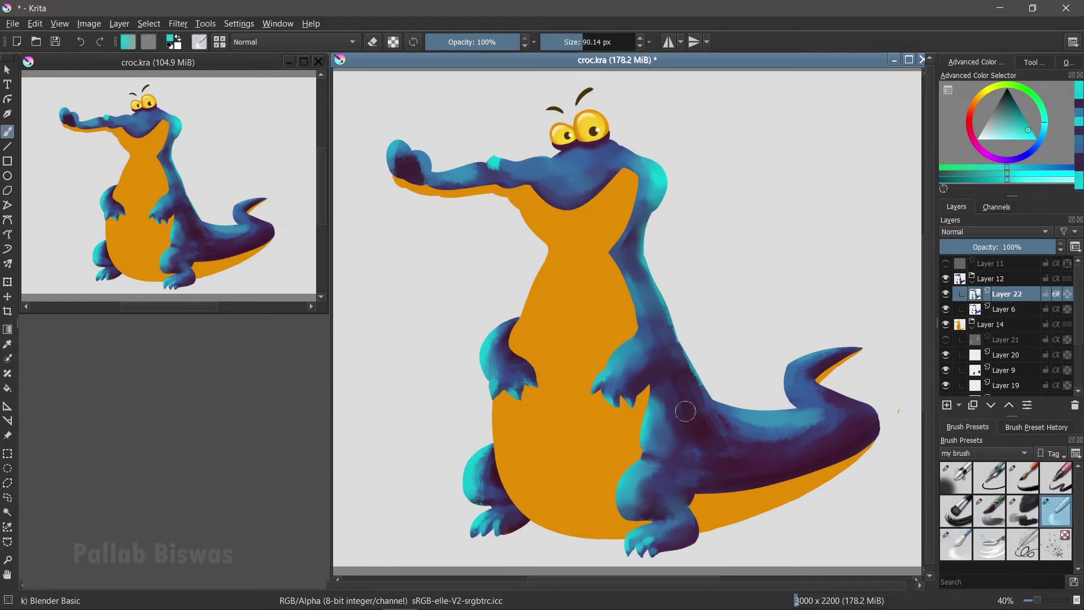
mouse_move(700, 370)
left_mouse_down()
mouse_move(667, 356)
mouse_move(680, 372)
left_mouse_up()
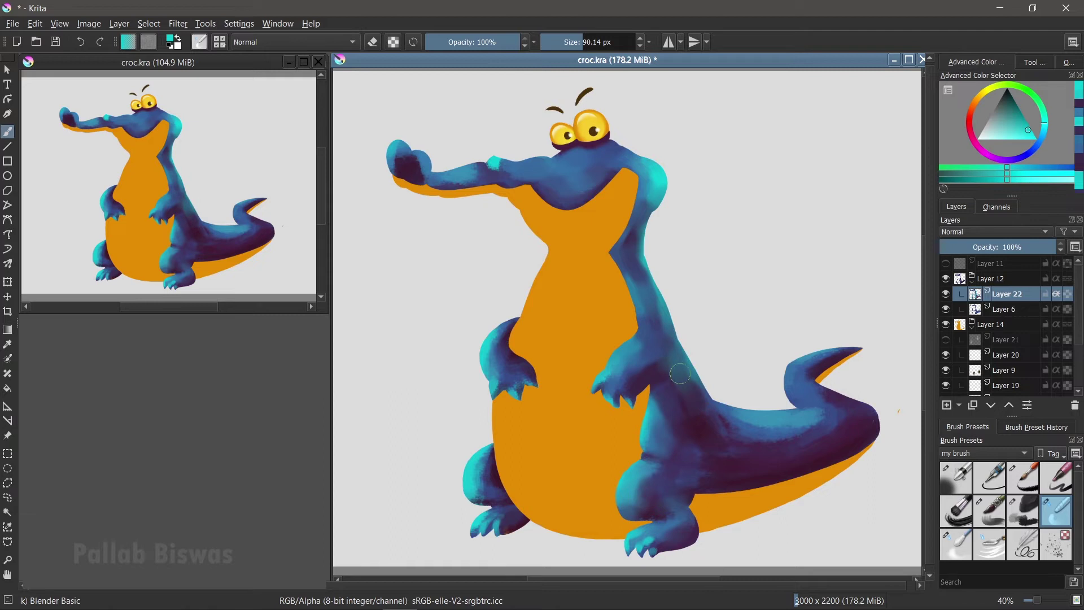
left_click_drag(815, 404, 718, 477)
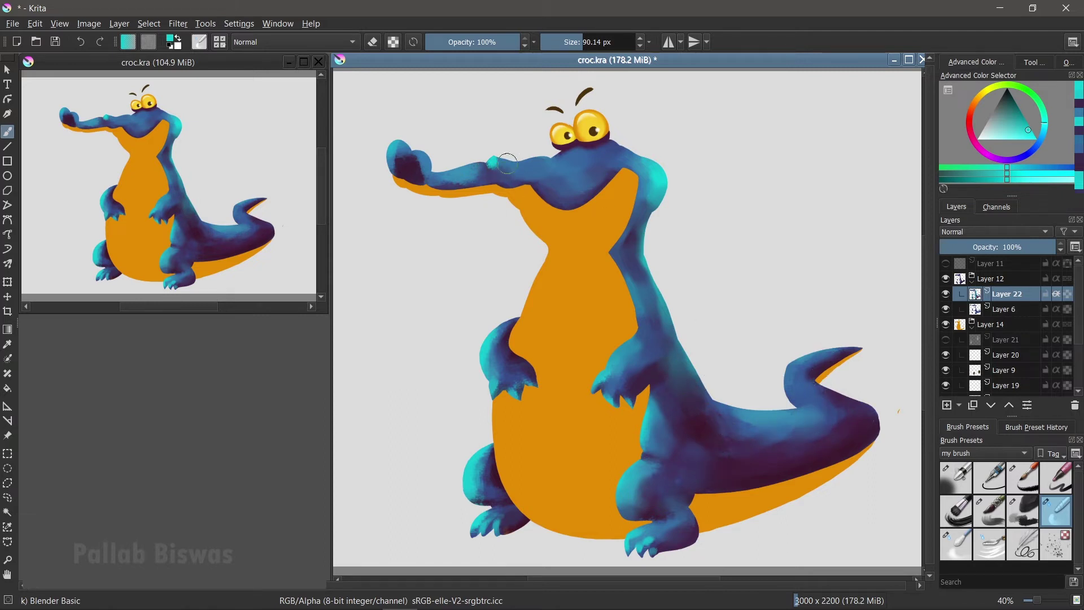
Step: Paint dark blue nostrils on the crocodile's snout
key("slash")
left_click(627, 169, "ctrl")
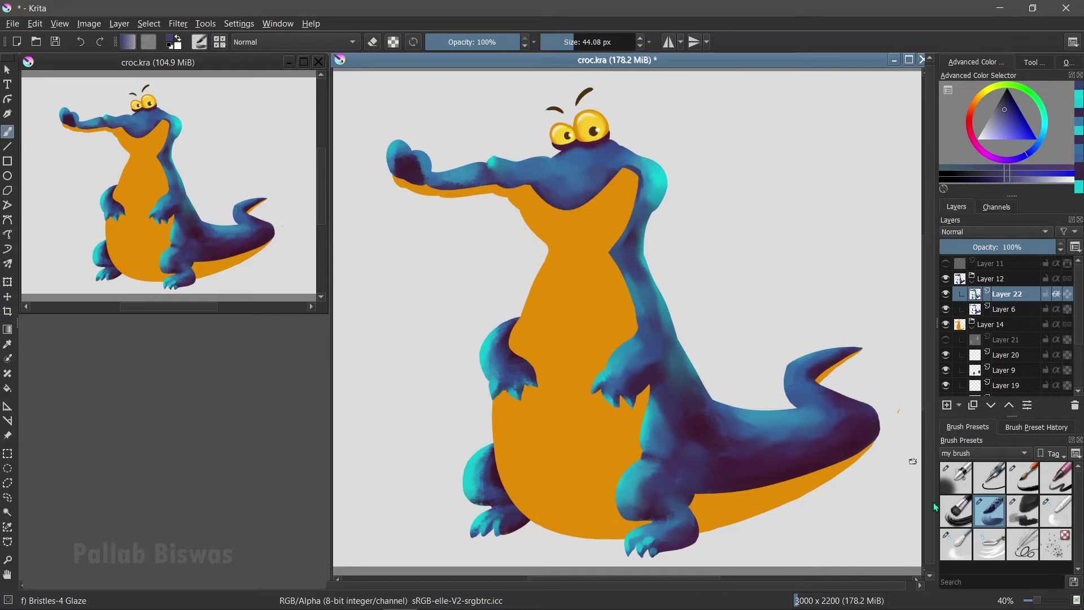
key("slash")
key("slash")
left_click(490, 162, "ctrl")
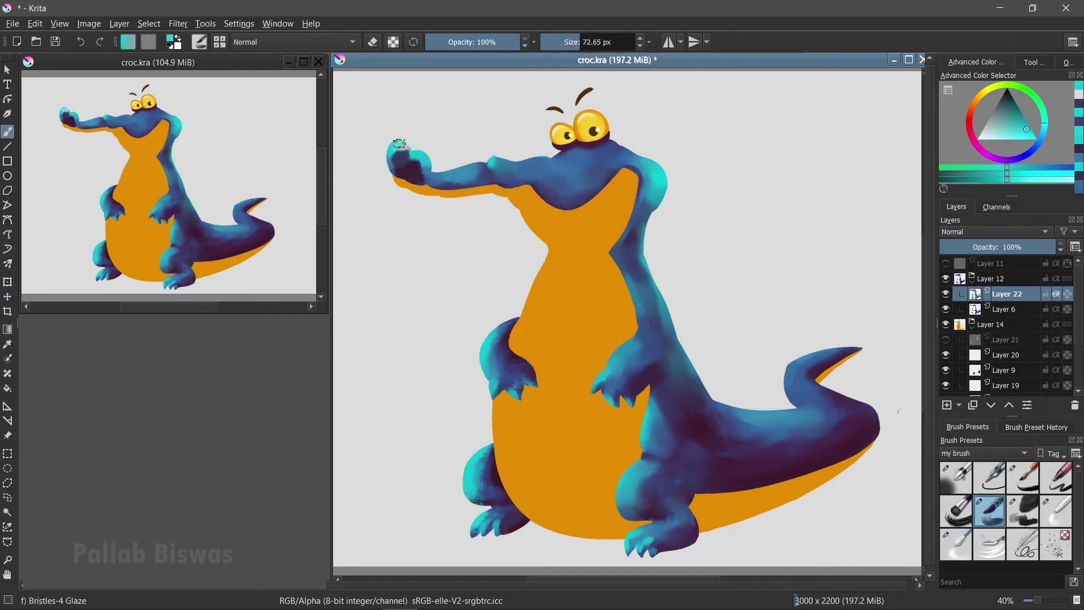
left_click(414, 152, "ctrl")
left_click_drag(415, 158, 420, 169)
left_click(435, 176, "ctrl")
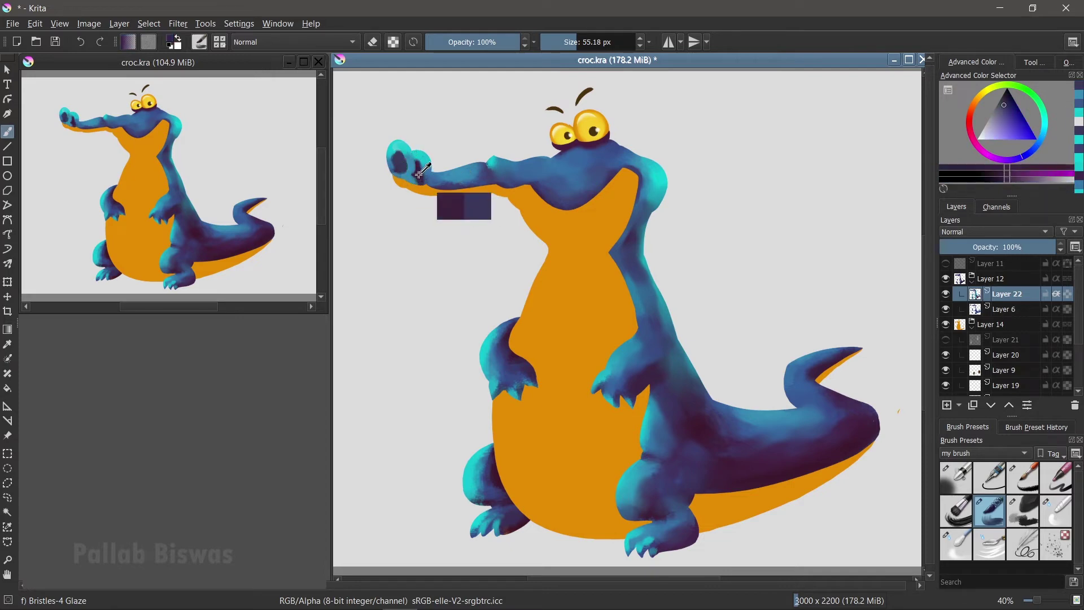
left_click_drag(434, 176, 881, 429)
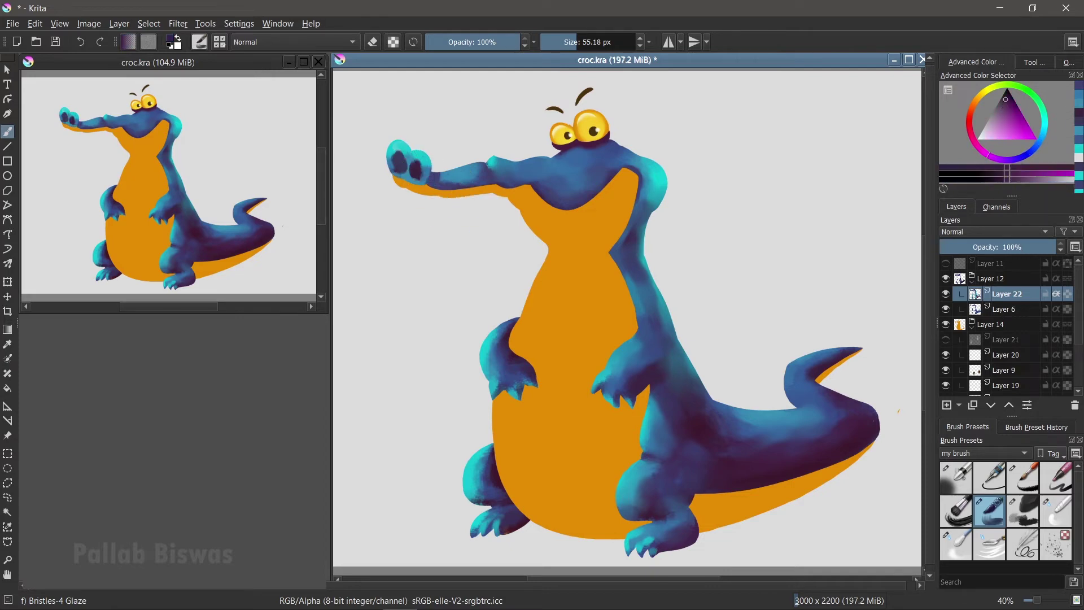
Step: Add cyan highlights along the top edge of the tail
left_click(1055, 511)
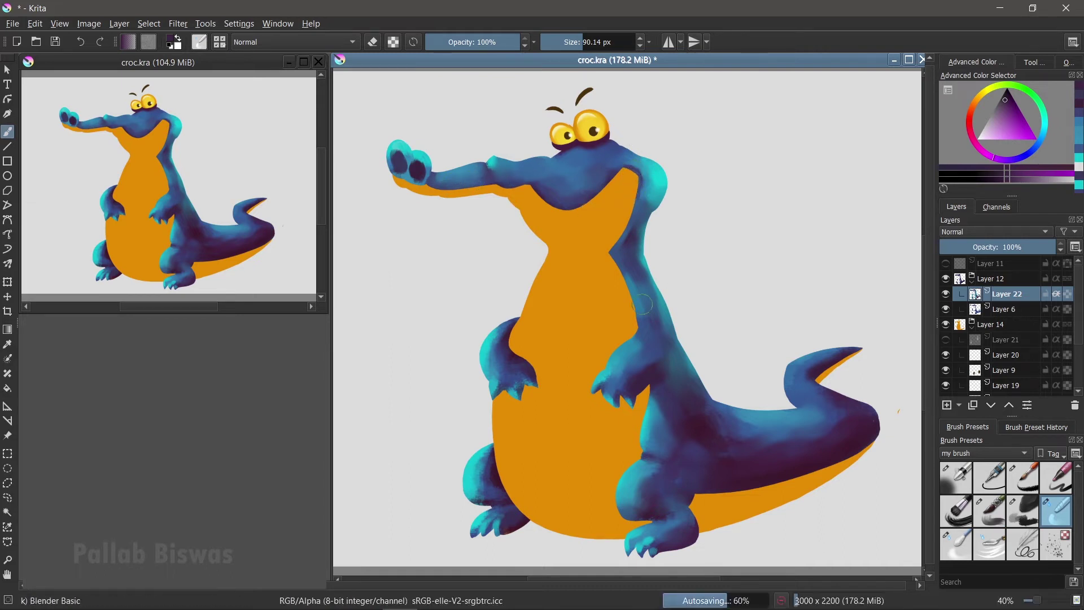
left_click(989, 511)
mouse_move(836, 347)
left_mouse_down()
mouse_move(788, 370)
mouse_move(798, 401)
left_mouse_up()
key("slash")
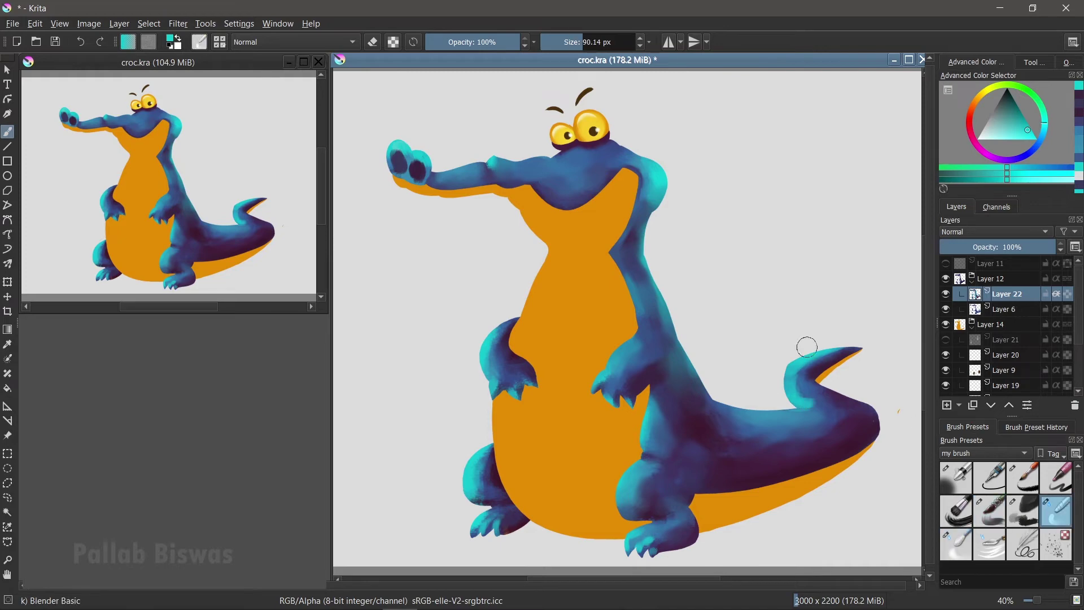
key("slash")
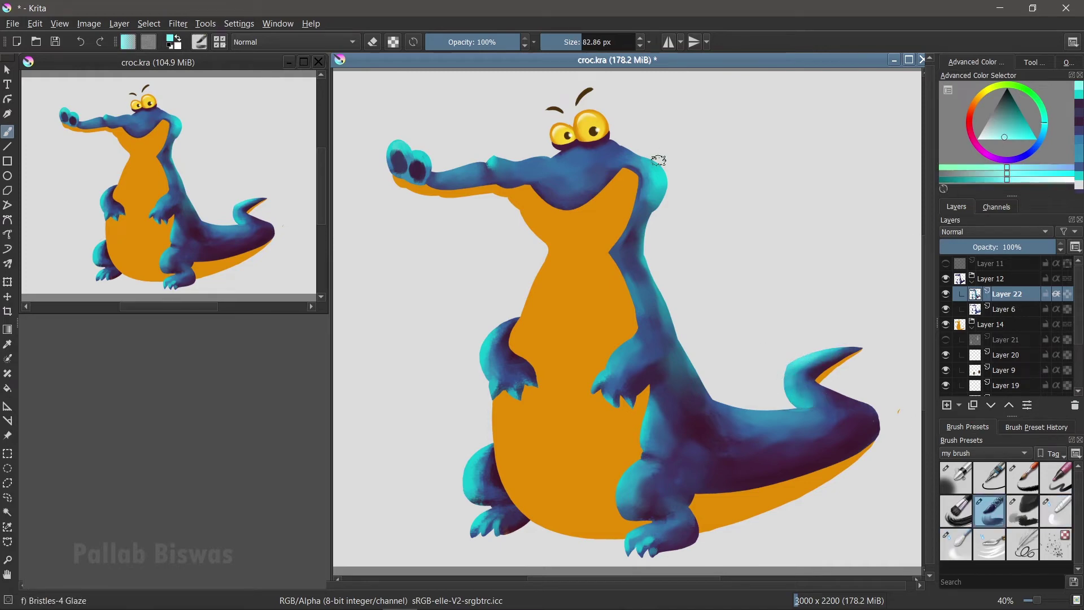
key("slash")
key("slash")
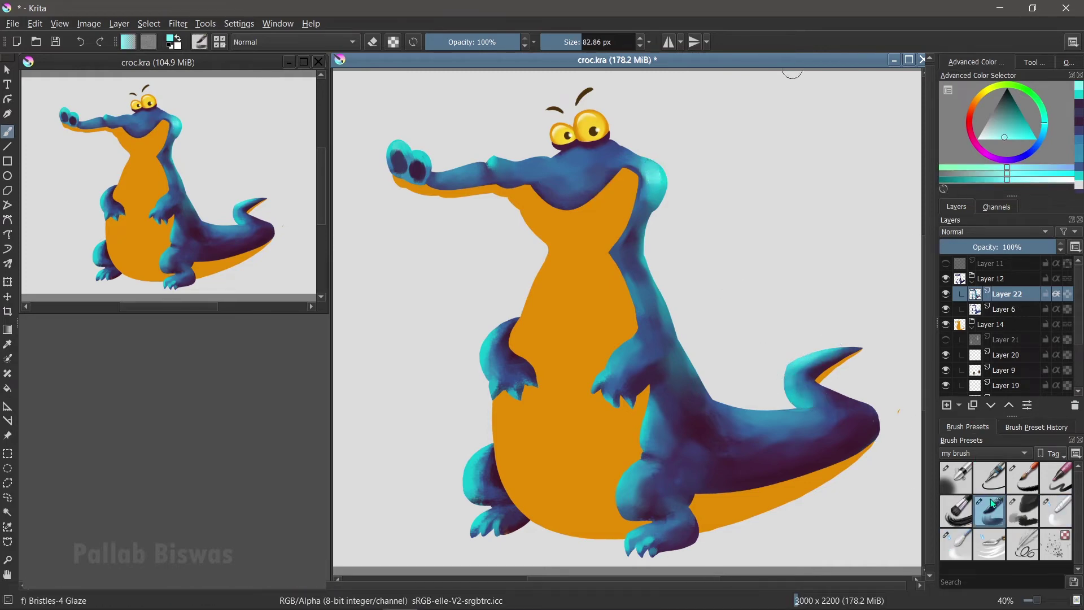
Step: Dab light teal on the snout and shade the belly edge along the neck dark orange
left_click(533, 158)
left_click(967, 549)
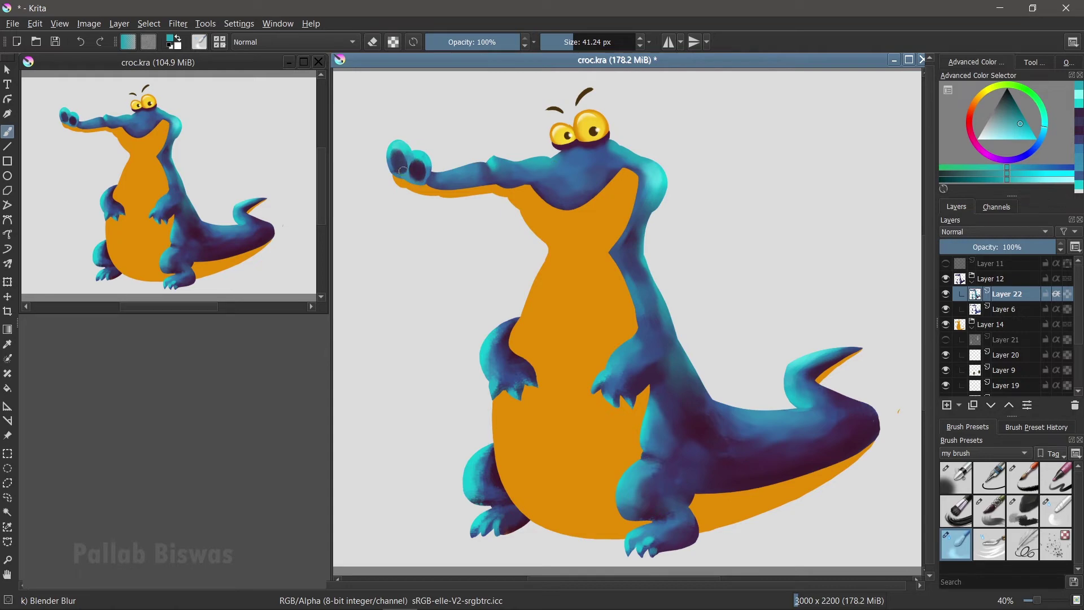
key("slash")
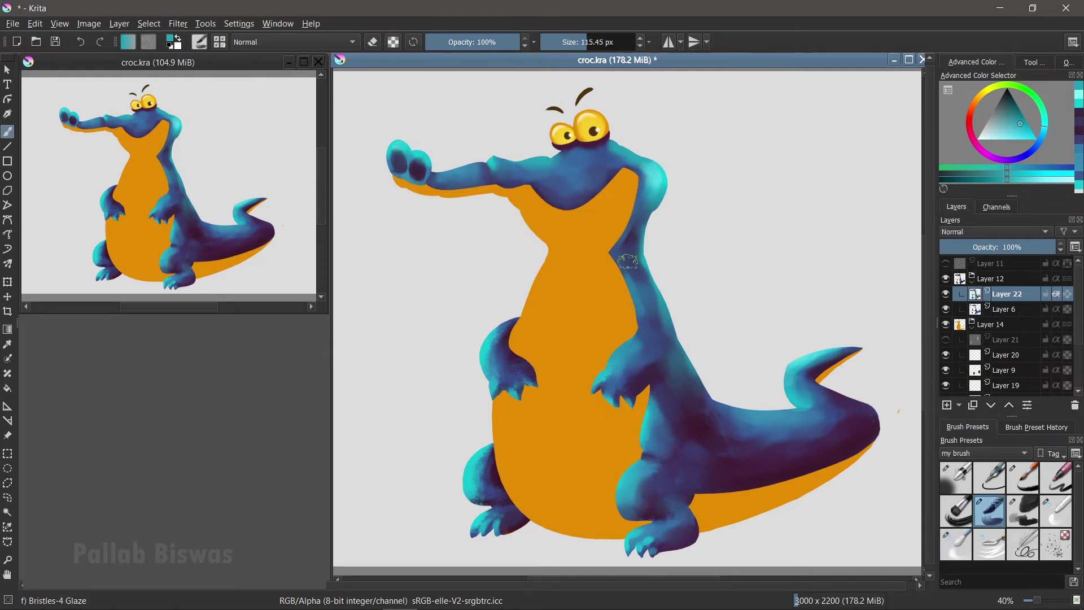
left_click(398, 182, "ctrl")
mouse_move(402, 183)
left_mouse_down()
mouse_move(630, 281)
mouse_move(652, 464)
left_mouse_up()
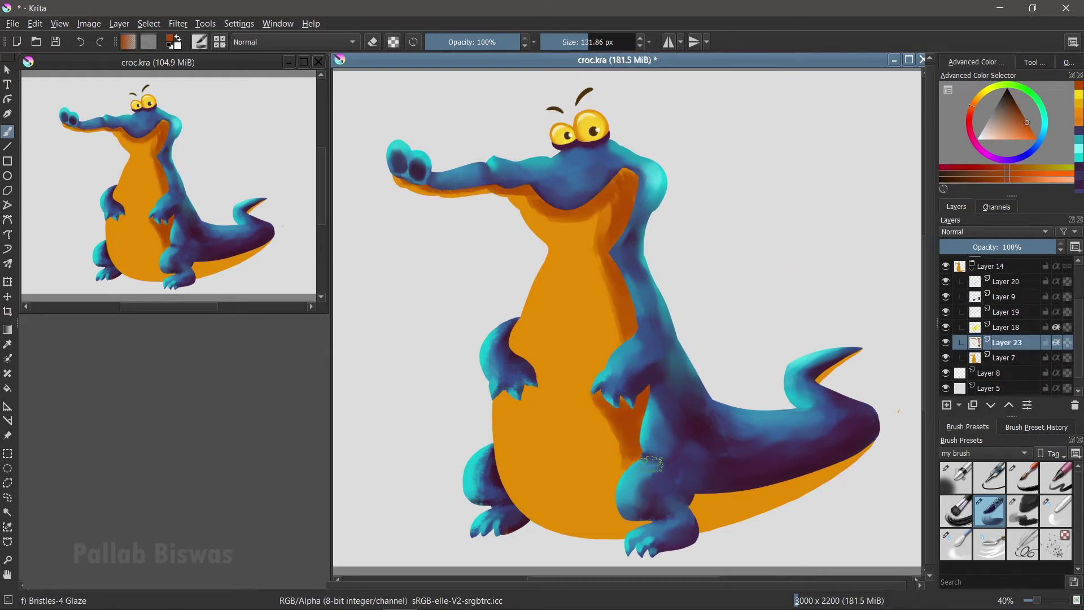
Step: Shade the lower belly darker orange and paint light yellow strokes on the belly and neck
mouse_move(652, 464)
left_mouse_down()
mouse_move(725, 484)
mouse_move(525, 489)
mouse_move(611, 512)
left_mouse_up()
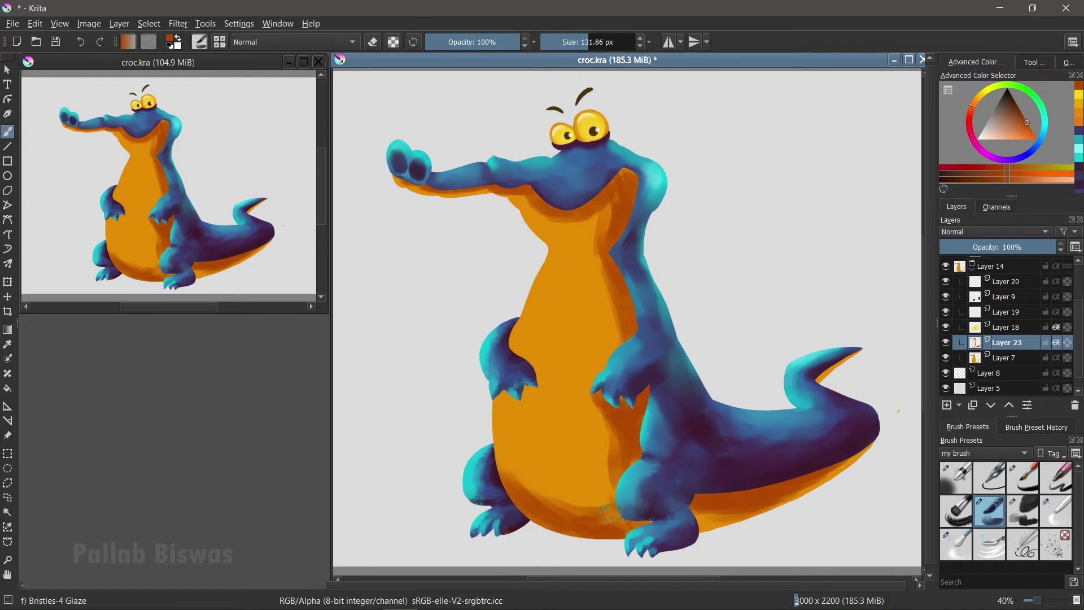
left_click(527, 367, "ctrl")
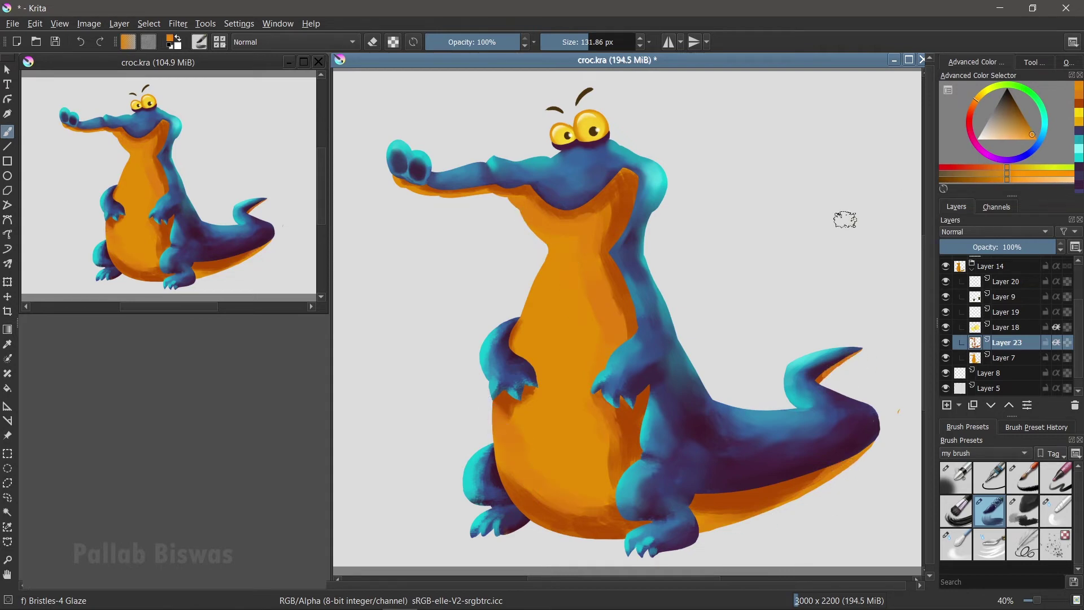
left_click(542, 287, "ctrl")
left_click_drag(542, 305, 570, 237)
mouse_move(554, 346)
left_mouse_down()
mouse_move(527, 411)
mouse_move(599, 497)
left_mouse_up()
left_click(551, 276, "ctrl")
mouse_move(564, 282)
left_mouse_down()
mouse_move(536, 339)
mouse_move(559, 400)
mouse_move(559, 462)
left_mouse_up()
left_click_drag(541, 243, 505, 215)
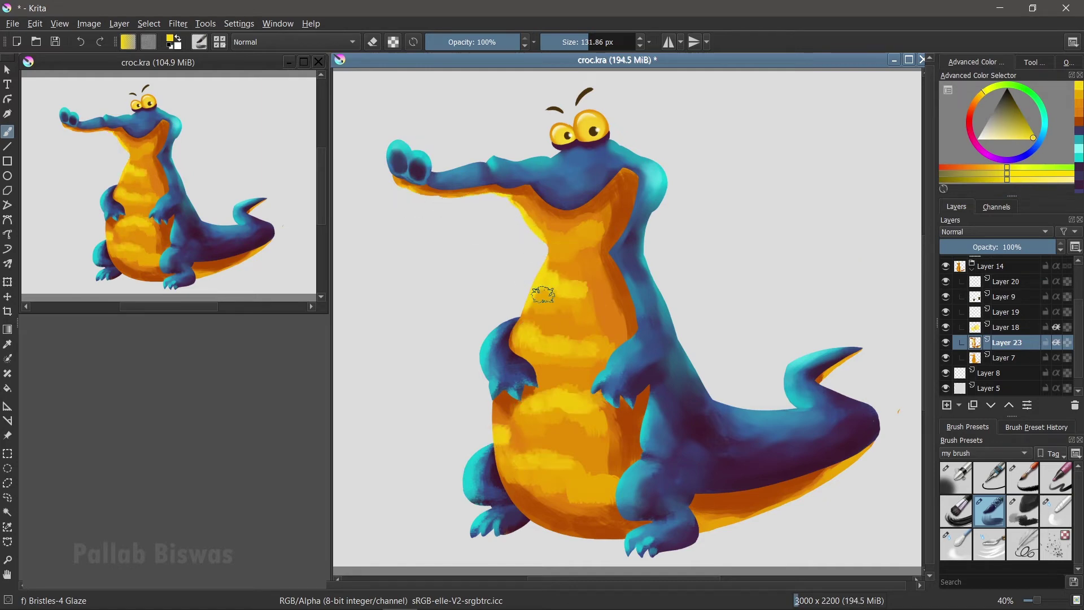
left_click_drag(812, 492, 739, 511)
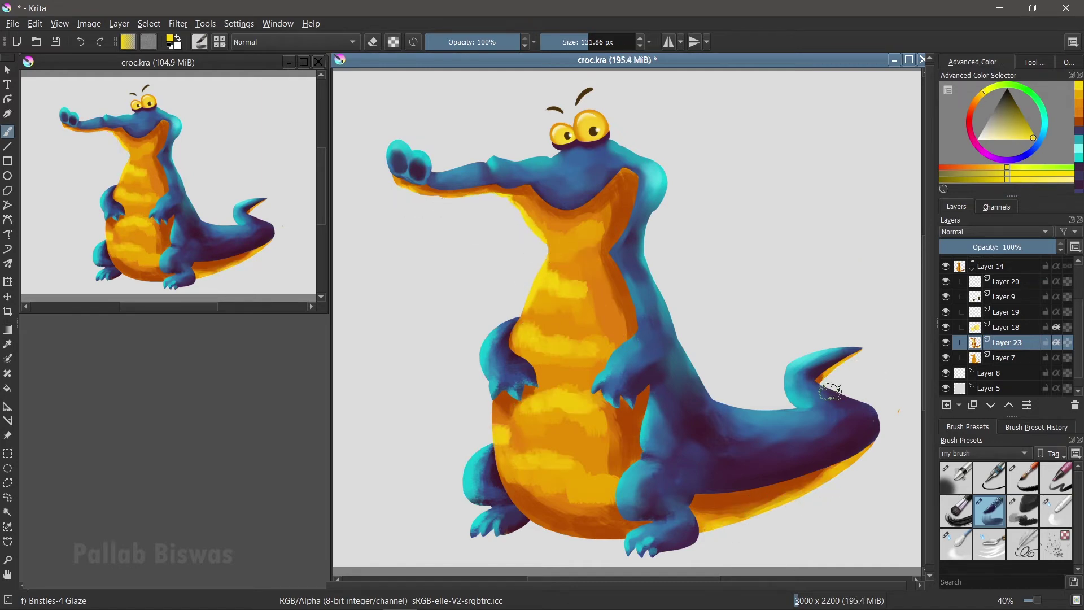
mouse_move(568, 189)
left_mouse_down()
mouse_move(536, 197)
mouse_move(593, 209)
left_mouse_up()
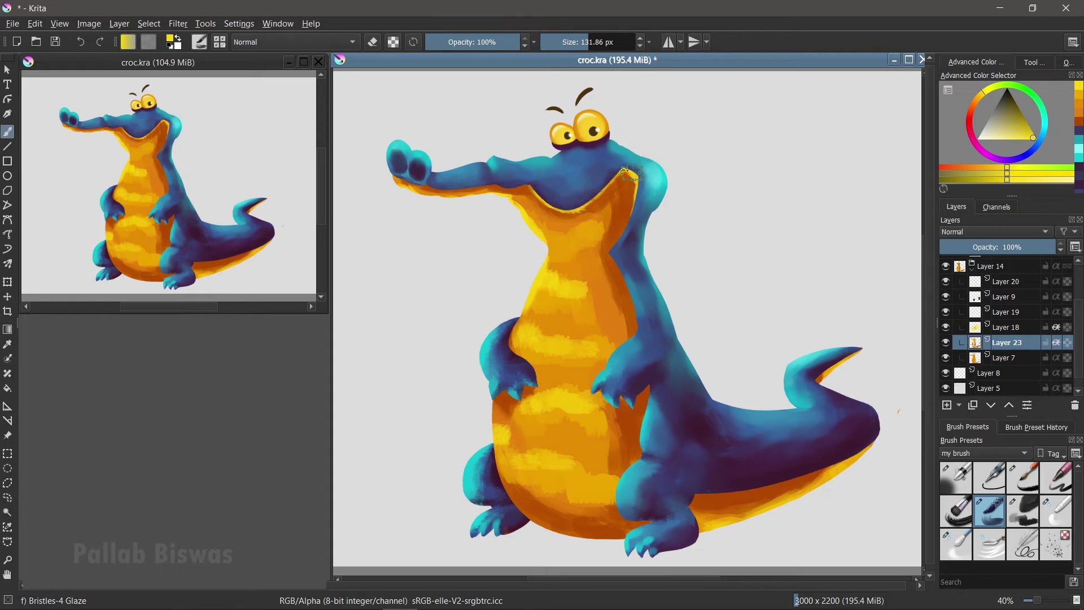
Step: Smooth the neck, chest, belly and tail underside with an enlarged blending brush
left_click(628, 176, "ctrl")
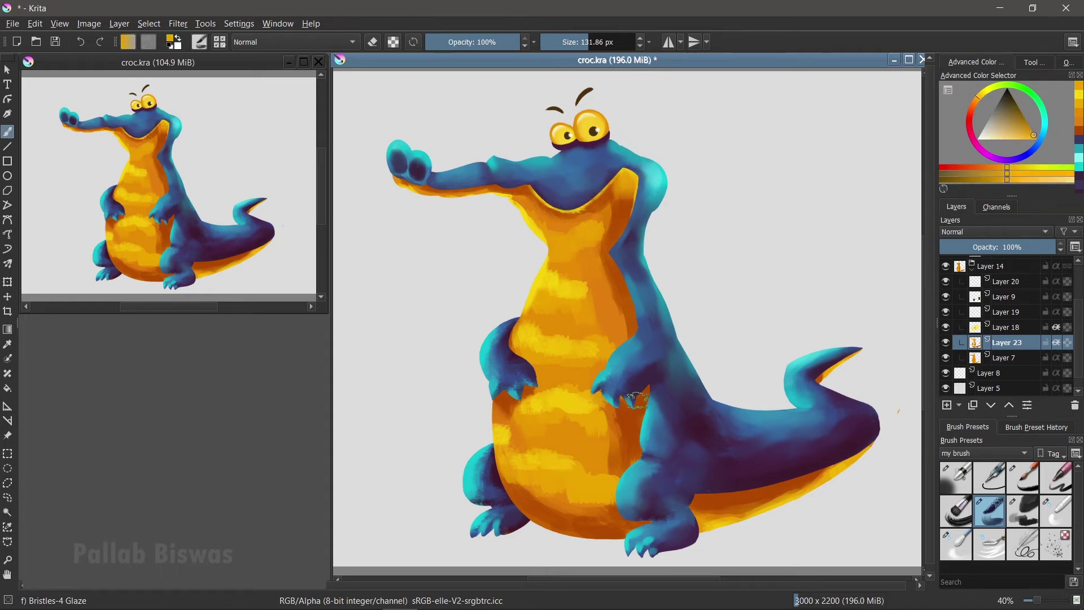
key("slash")
left_click_drag(564, 271, 587, 299)
mouse_move(525, 197)
left_mouse_down()
mouse_move(558, 245)
mouse_move(626, 200)
mouse_move(536, 186)
left_mouse_up()
left_click_drag(626, 180, 407, 189)
mouse_move(547, 314)
left_mouse_down()
mouse_move(581, 336)
mouse_move(603, 209)
left_mouse_up()
key("bracketright")
mouse_move(630, 327)
left_mouse_down()
mouse_move(591, 407)
mouse_move(508, 412)
mouse_move(551, 388)
mouse_move(515, 441)
mouse_move(587, 508)
mouse_move(615, 435)
mouse_move(563, 347)
left_mouse_up()
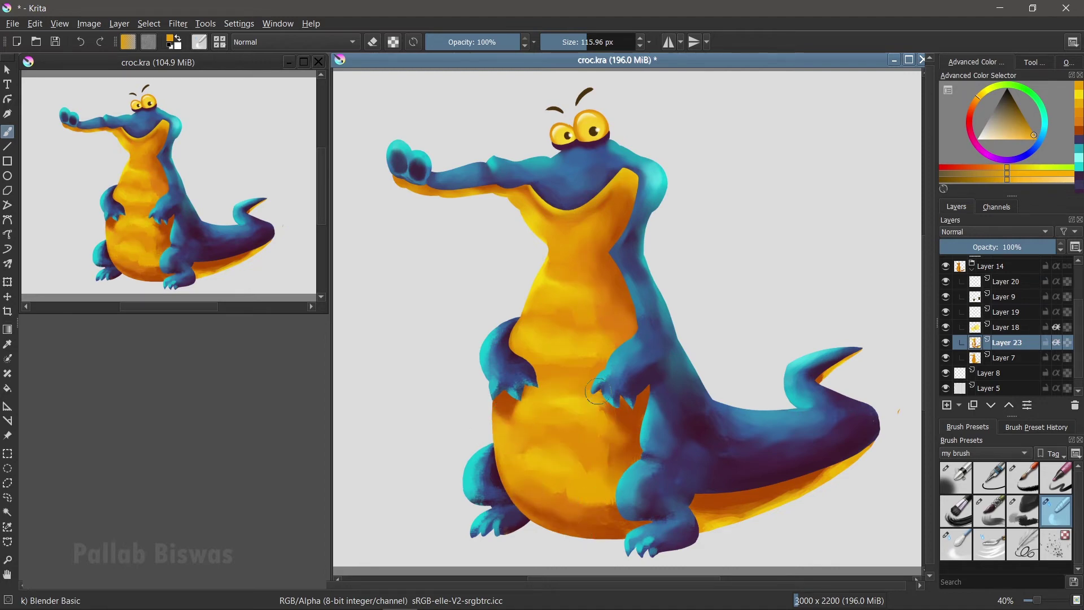
mouse_move(733, 508)
left_mouse_down()
mouse_move(792, 512)
mouse_move(830, 378)
mouse_move(711, 501)
left_mouse_up()
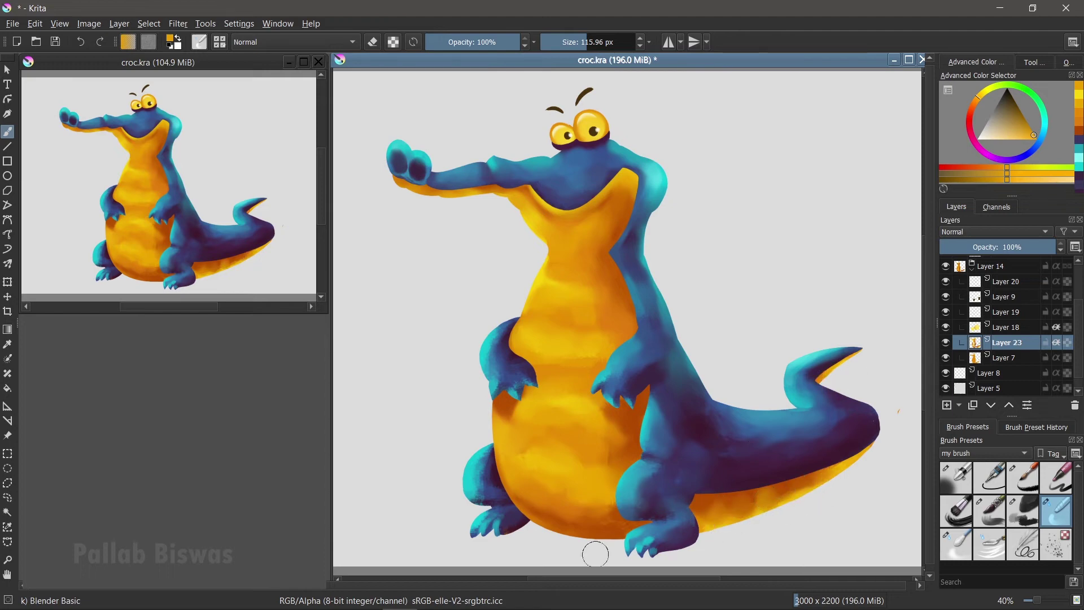
left_click_drag(528, 410, 486, 401)
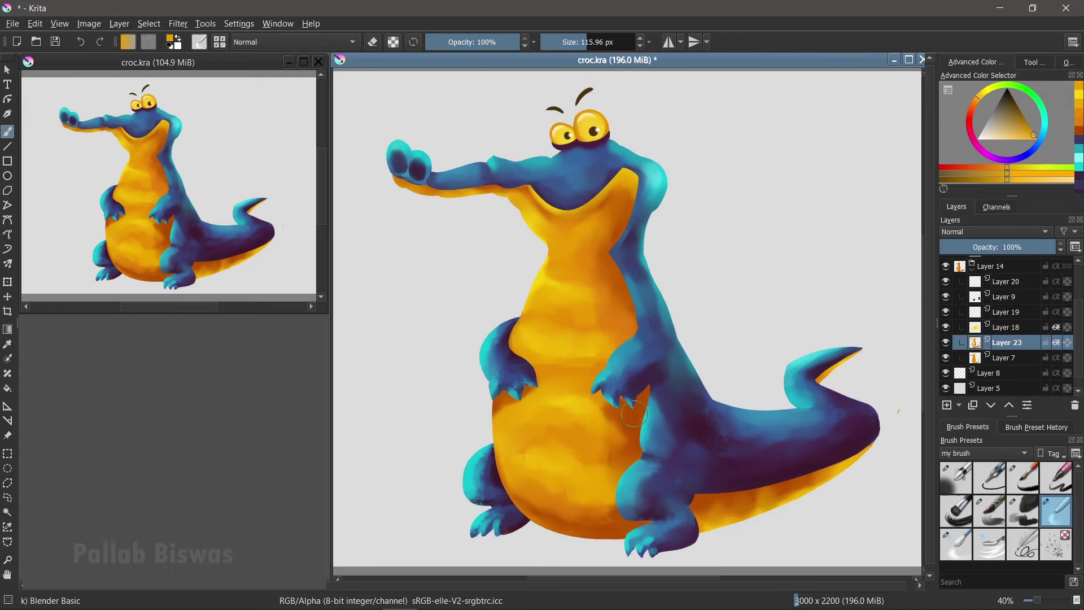
left_click_drag(582, 419, 611, 274)
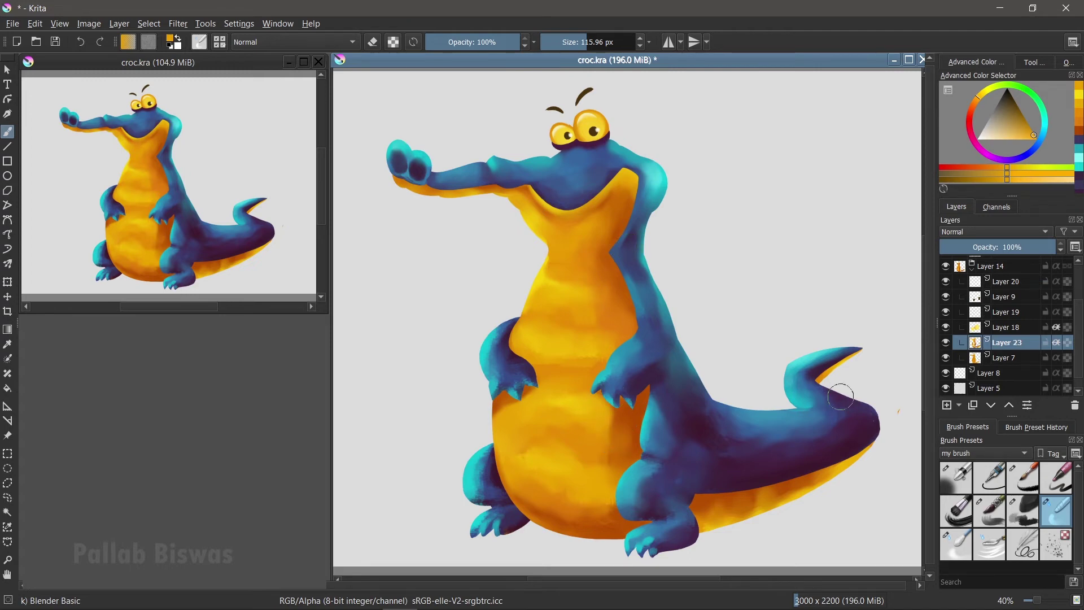
left_click(861, 468, "ctrl")
key("/")
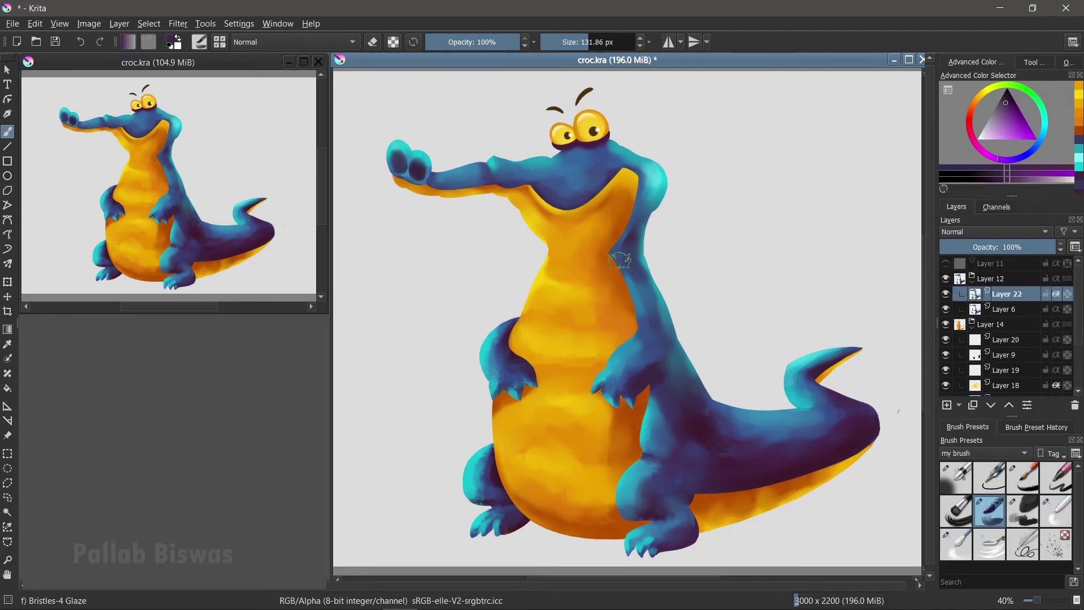
Step: Pick violet-blue and cyan colours, shrink the blending brush and select Layer 23
left_click(657, 247, "ctrl")
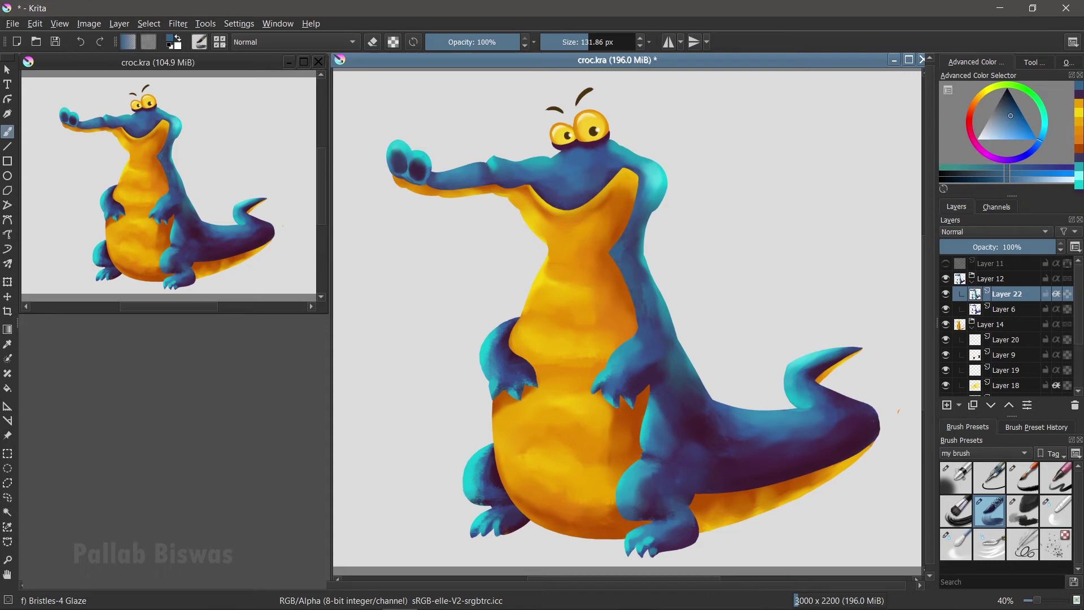
left_click(663, 395, "ctrl")
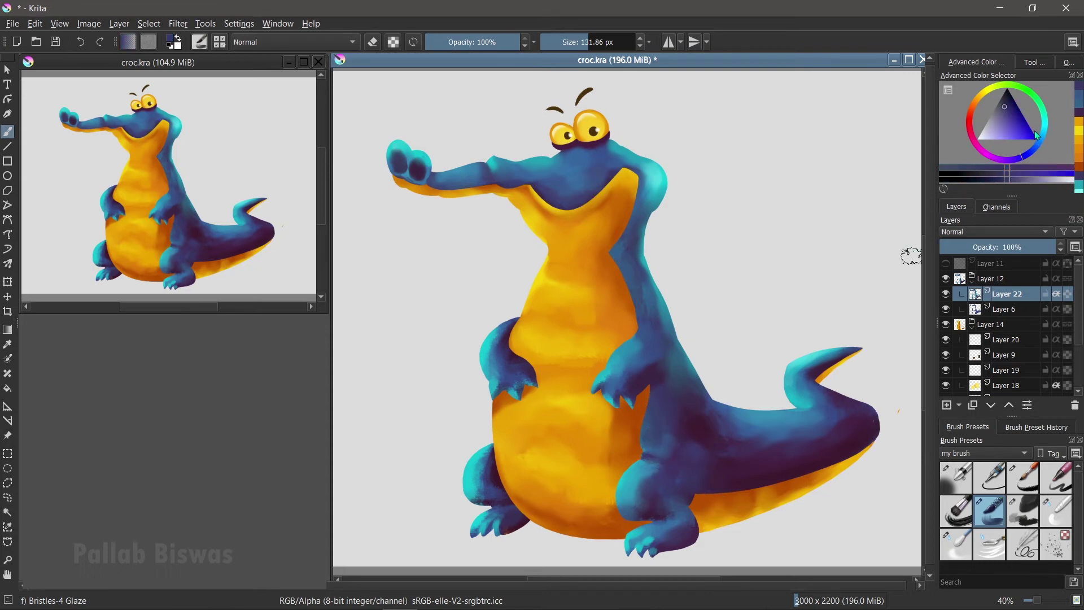
left_click_drag(1036, 135, 1000, 160)
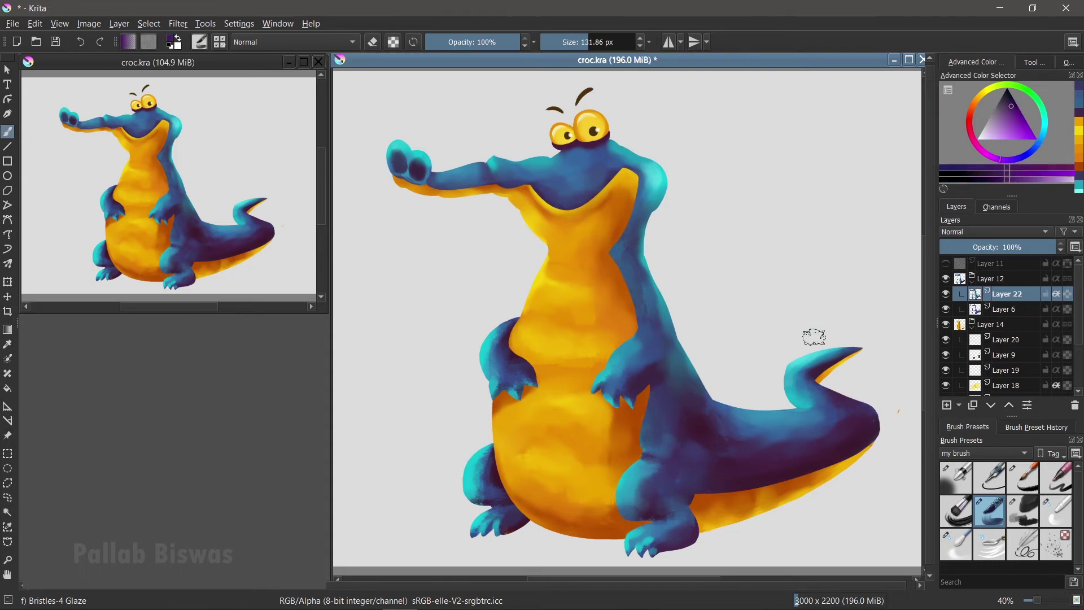
left_click(618, 491, "ctrl")
left_click(1055, 510)
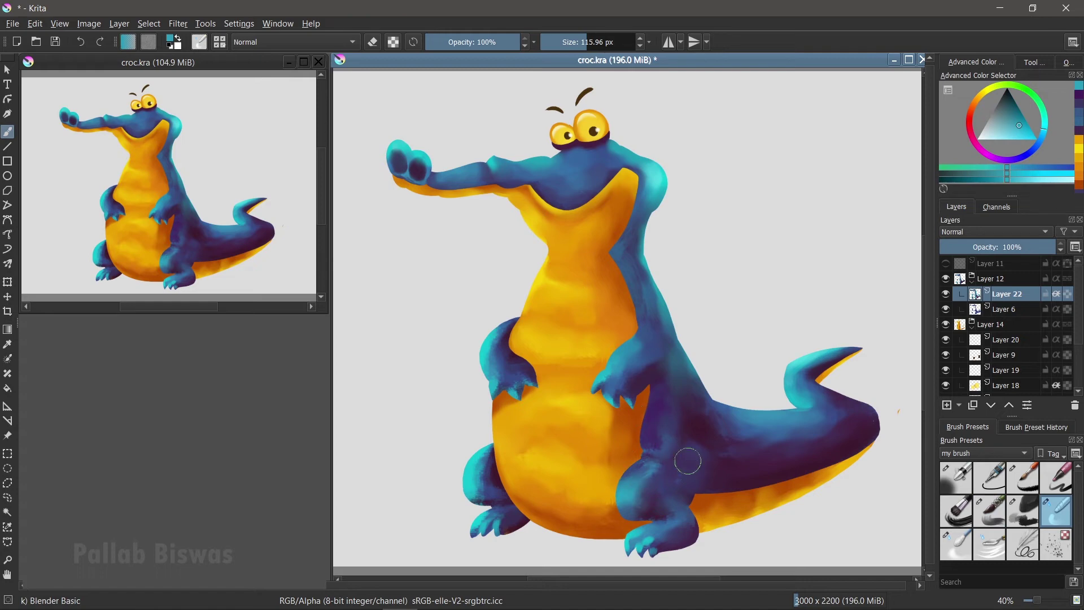
key("bracketleft")
scroll(1010, 361, "down", 2)
left_click(1007, 327)
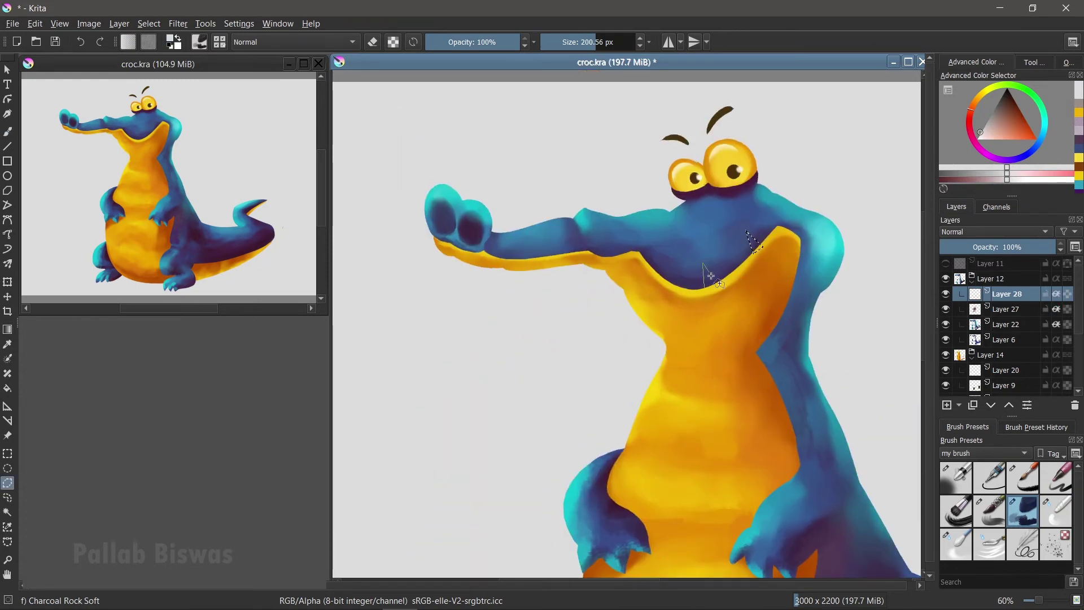
Step: Outline pointed teeth inside the mouth and fill them white
left_click(668, 250)
left_click(1023, 477)
left_click(977, 139)
left_click_drag(751, 242, 565, 292)
Step: Outline two long fangs at the snout tip on a lower layer and paint them white
key("ctrl+shift+a")
scroll(1016, 339, "down", 2)
left_click(1030, 346)
key("ctrl+r")
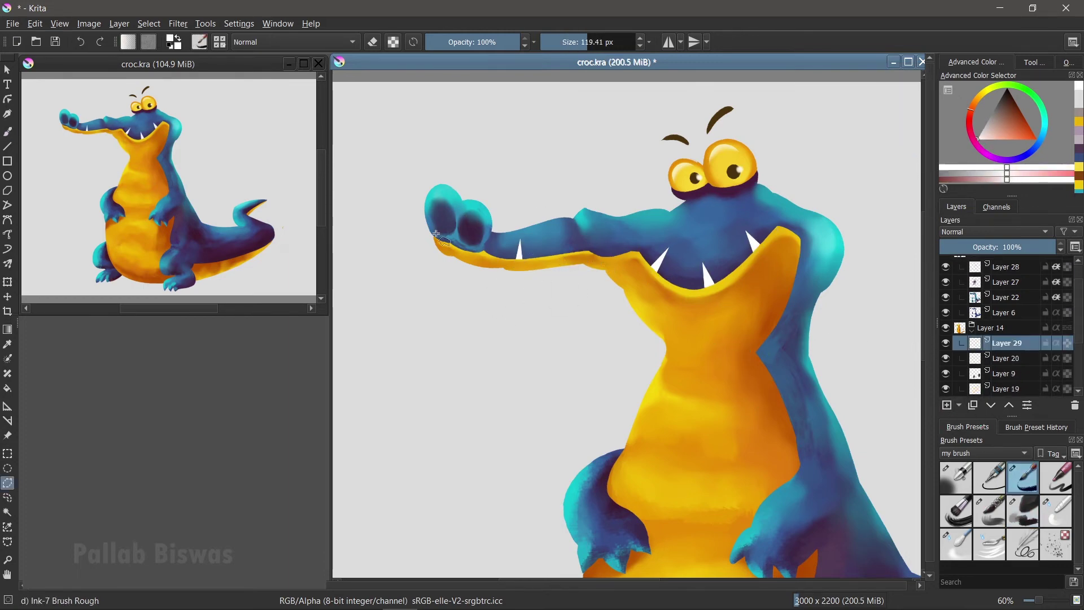
double_click(468, 249)
key("b")
left_click_drag(449, 248, 458, 268)
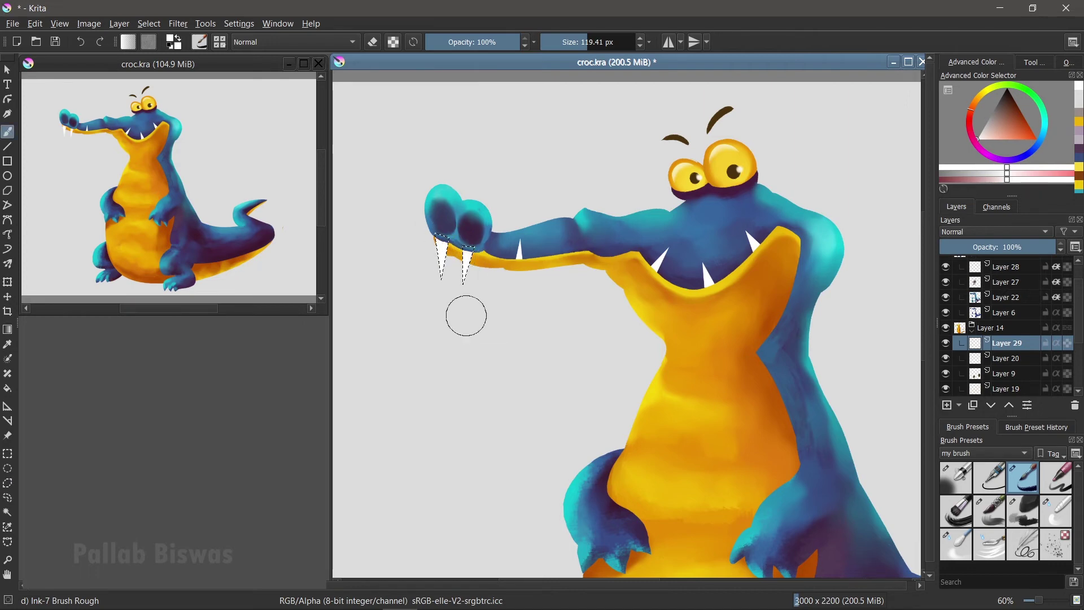
Step: Outline more teeth along the lower jaw and paint them white
key("ctrl+shift+a")
key("ctrl+r")
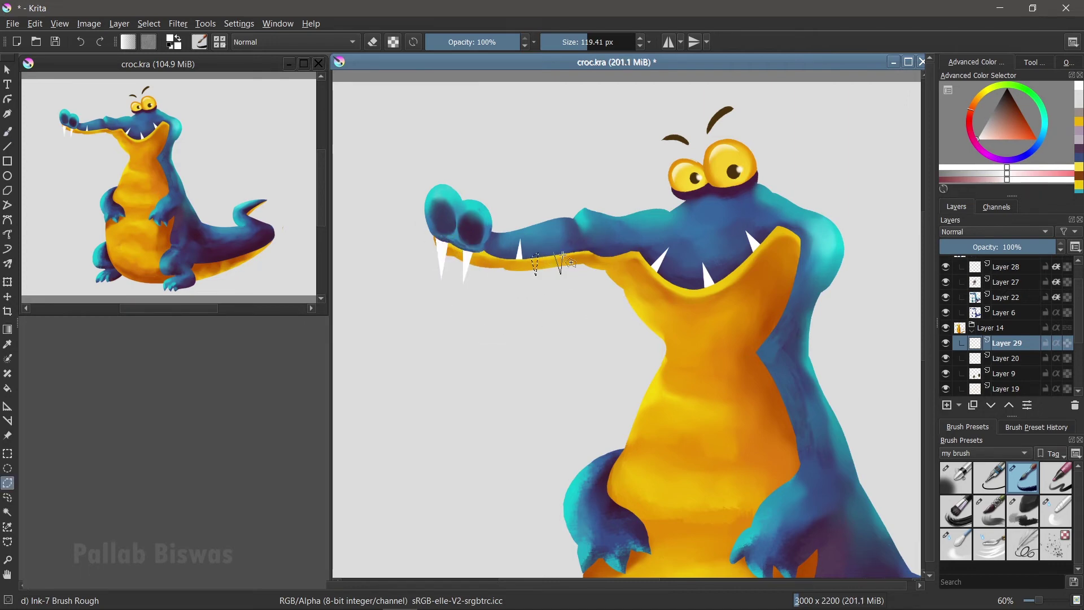
double_click(678, 279)
left_click(721, 277)
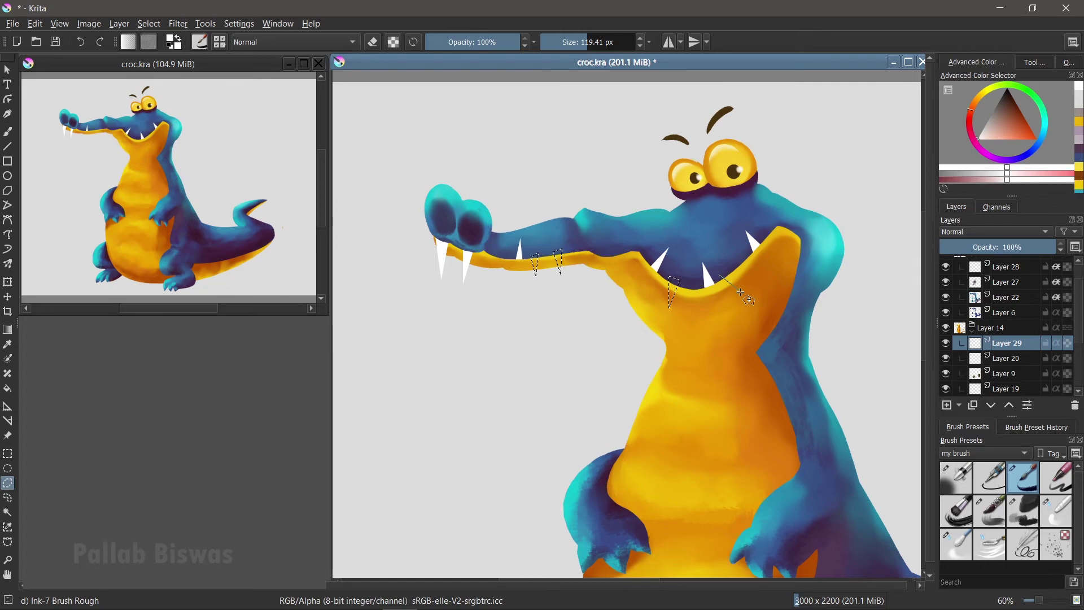
double_click(734, 263)
key("b")
mouse_move(734, 271)
left_mouse_down()
mouse_move(571, 283)
mouse_move(535, 265)
left_mouse_up()
key("ctrl+shift+a")
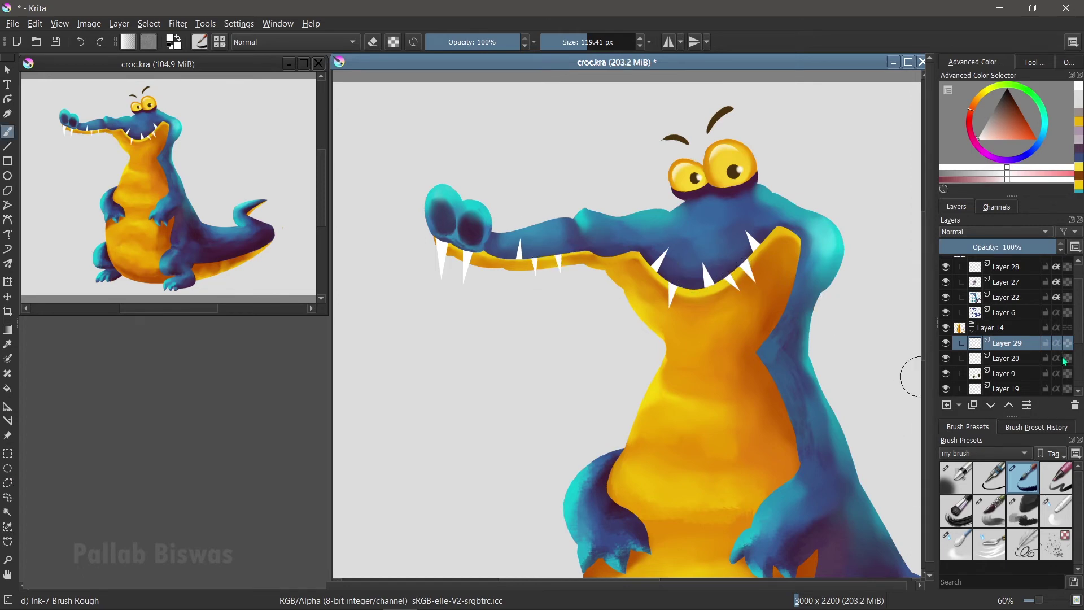
Step: Glaze orange shading inside the mouth between the teeth on Layers 28 and 29
left_click(1022, 511)
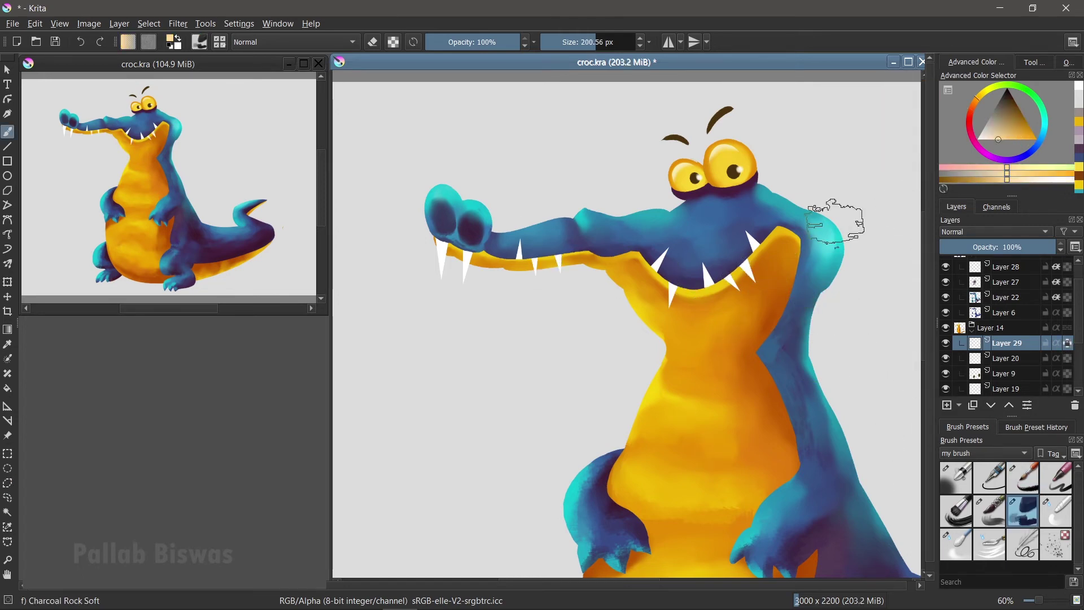
key("/")
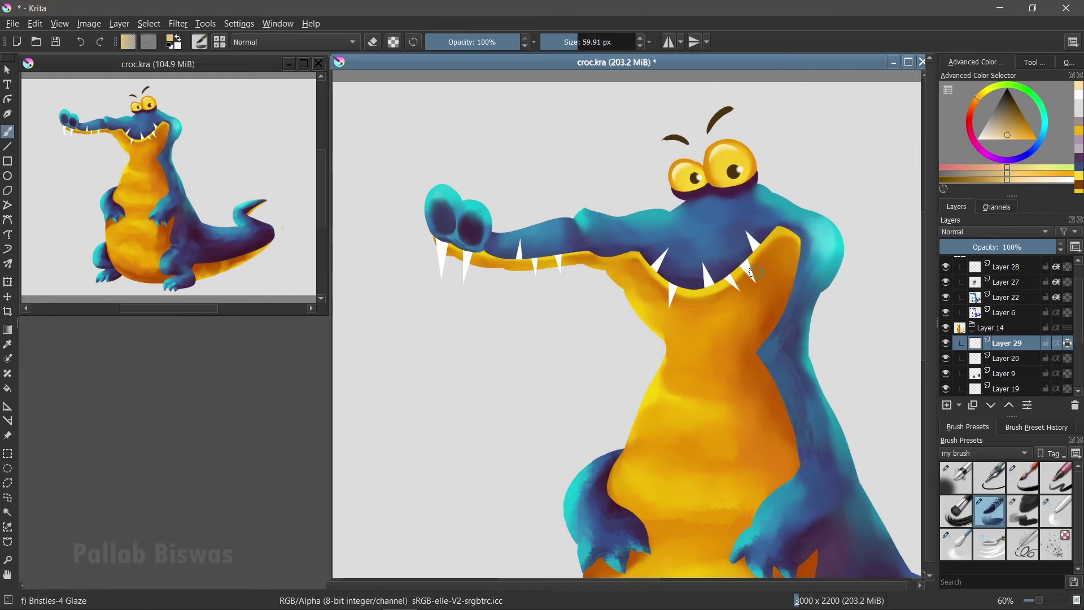
left_click_drag(754, 273, 739, 282)
left_click(541, 261)
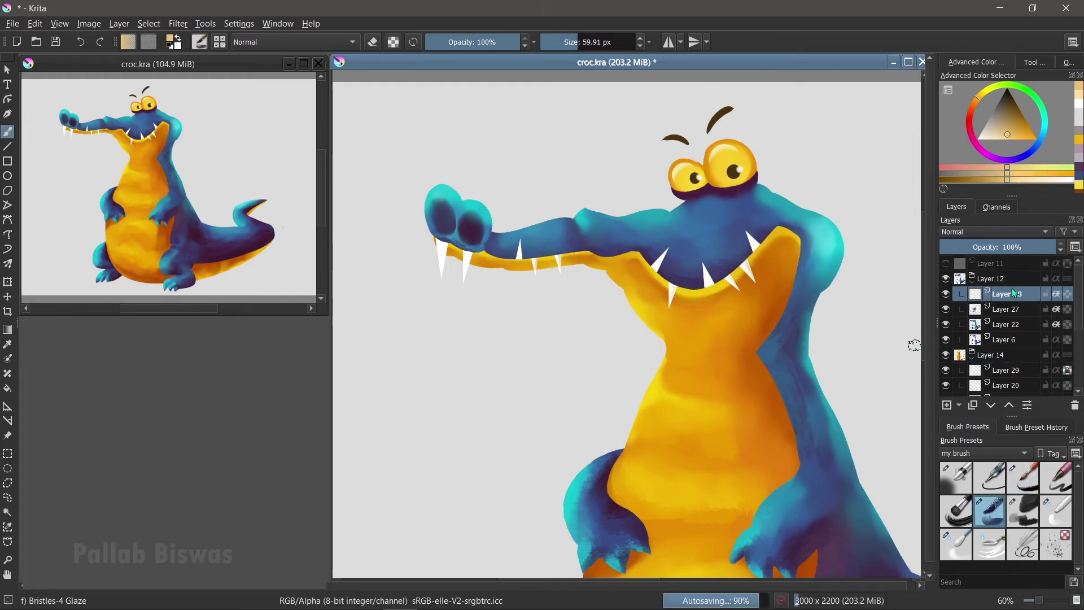
left_click_drag(759, 240, 715, 281)
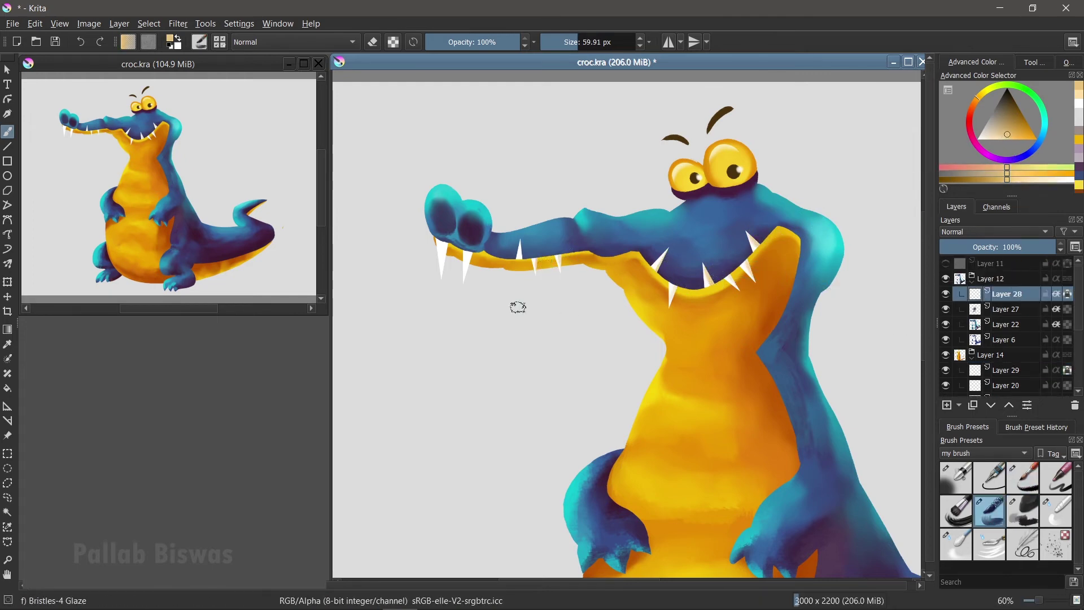
left_click(481, 255)
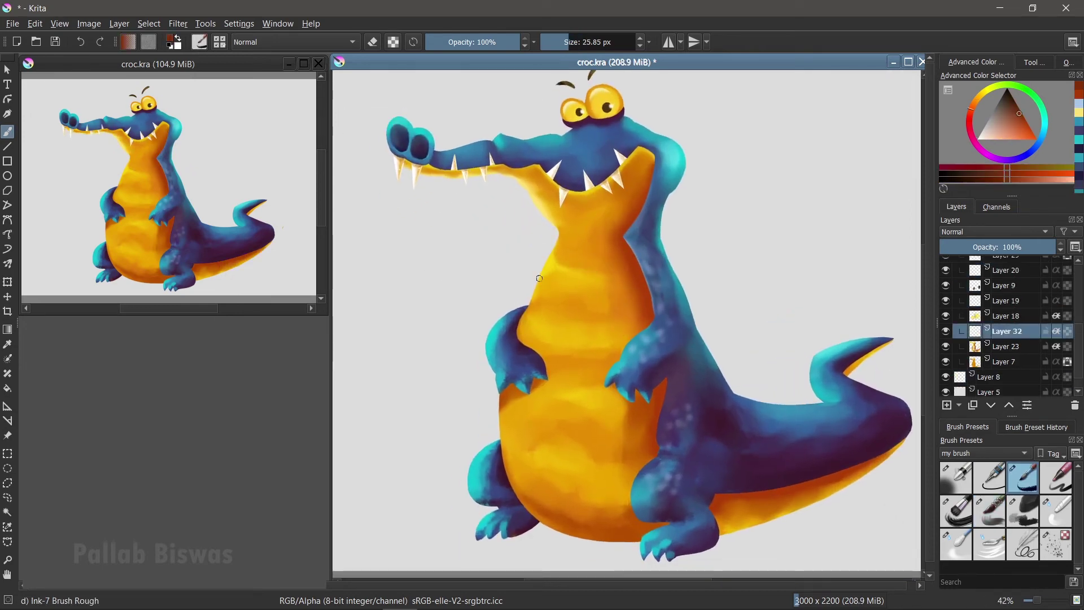
Step: Draw dark curved stripes across the belly and dark lines along the tail's underside edge
left_click_drag(546, 260, 640, 264)
left_click_drag(529, 308, 651, 307)
left_click_drag(501, 379, 607, 384)
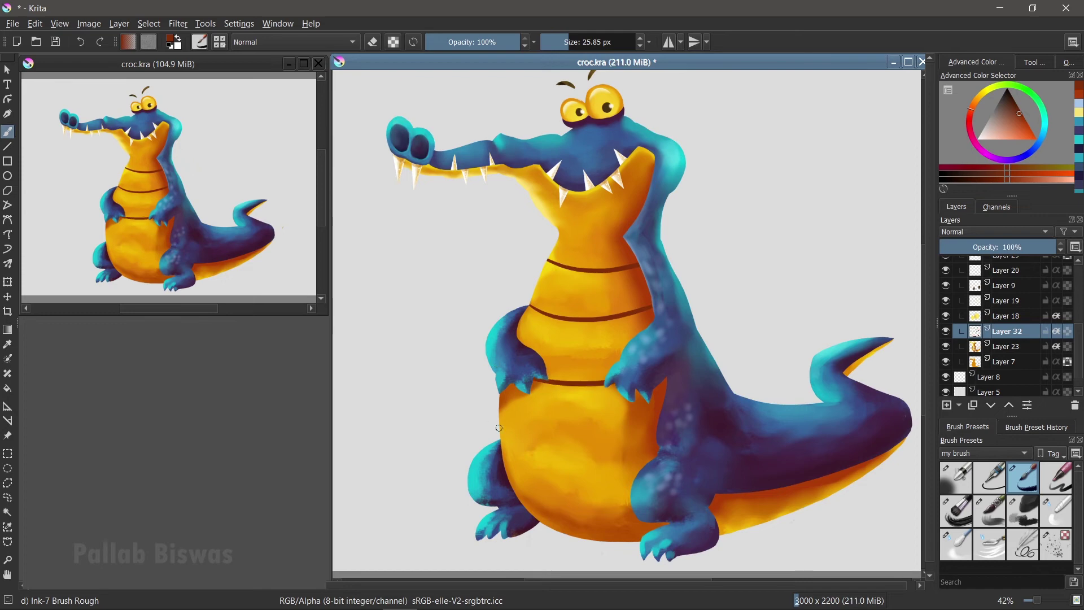
left_click_drag(499, 427, 658, 428)
left_click_drag(508, 486, 645, 466)
key("ctrl+z")
key("ctrl+z")
left_click_drag(500, 438, 655, 435)
left_click_drag(535, 517, 631, 494)
left_click_drag(737, 531, 737, 512)
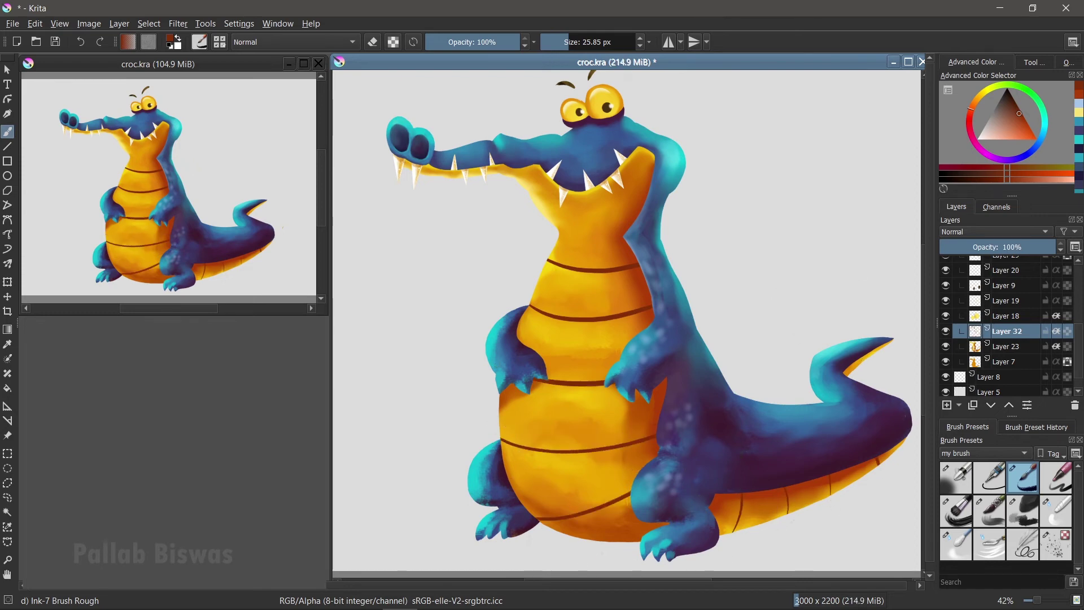
left_click_drag(868, 366, 875, 351)
Step: Add Layer 33 below the stripes and sample the belly's yellow with the rough ink brush
left_click(600, 307, "ctrl")
key("slash")
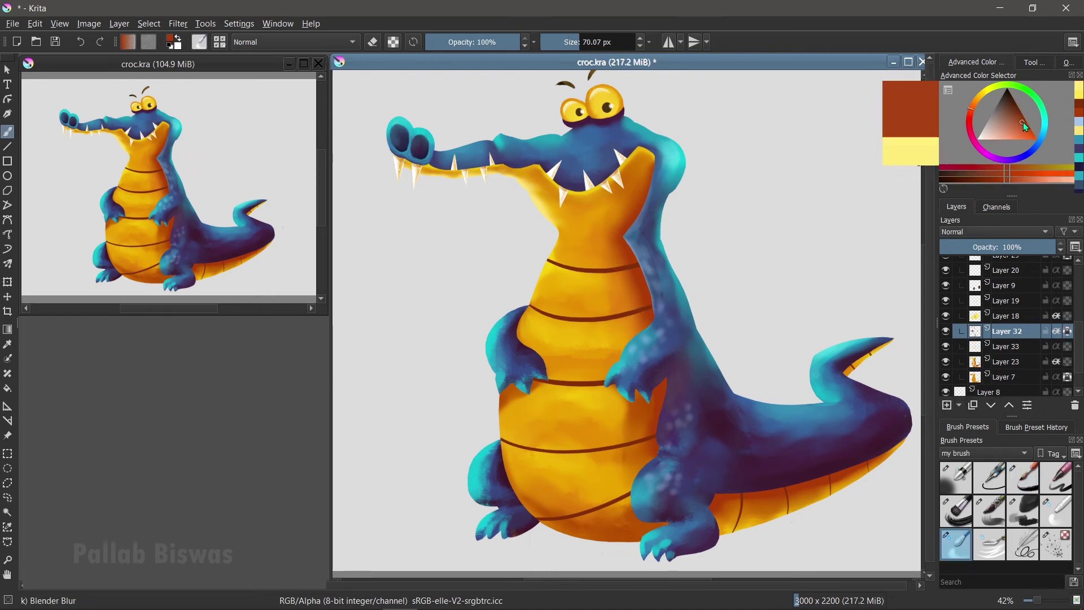
key("slash")
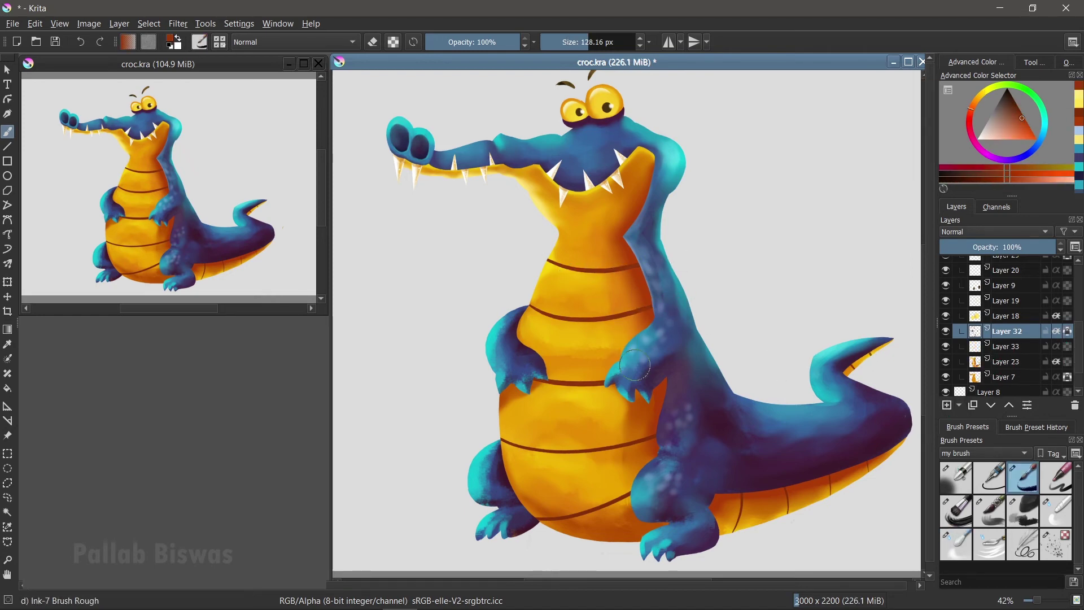
left_click(948, 346)
left_click(616, 299, "ctrl")
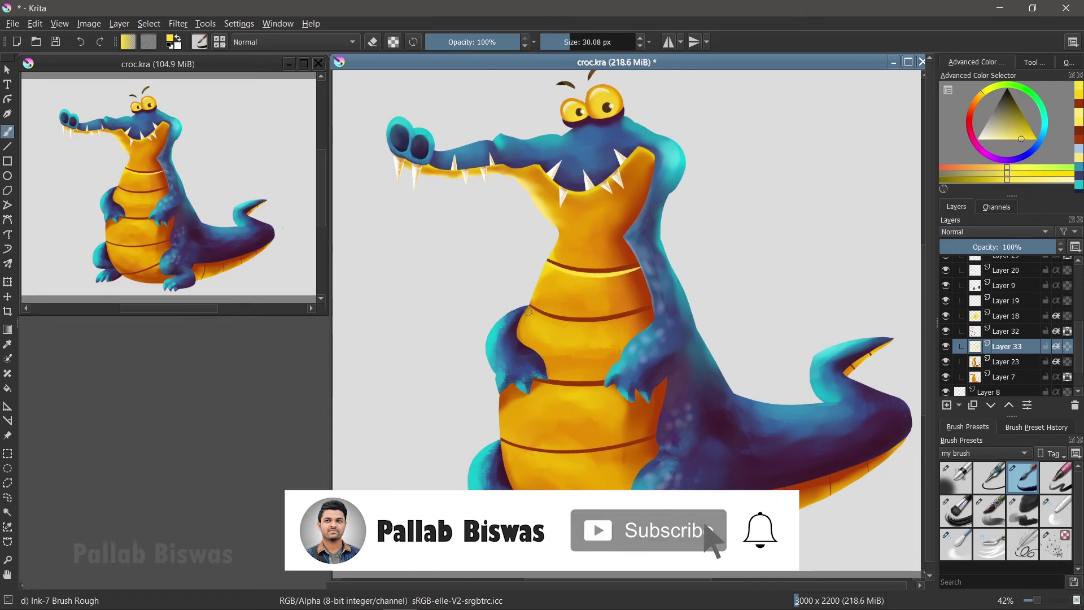
Step: Highlight the belly stripes in pale yellow and add a dark stroke across the upper belly
left_click_drag(533, 383, 615, 386)
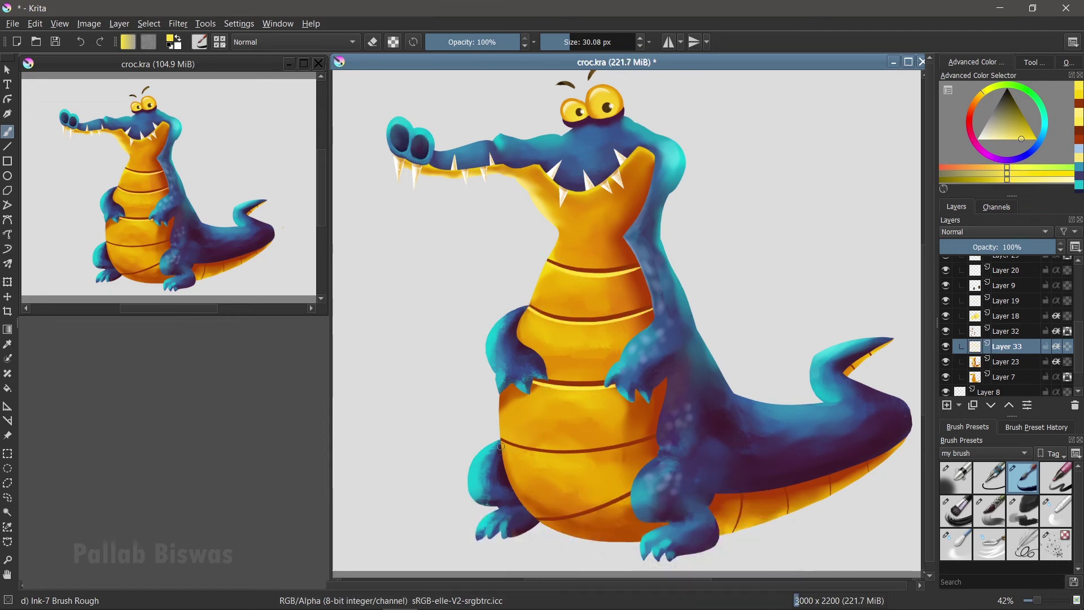
left_click_drag(502, 447, 654, 443)
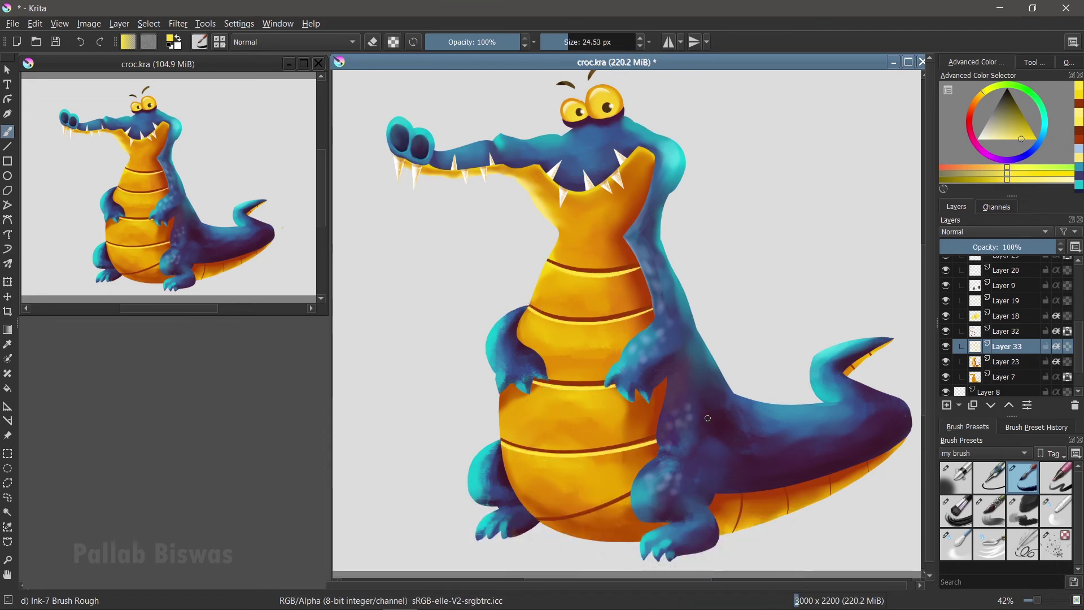
left_click_drag(541, 518, 627, 497)
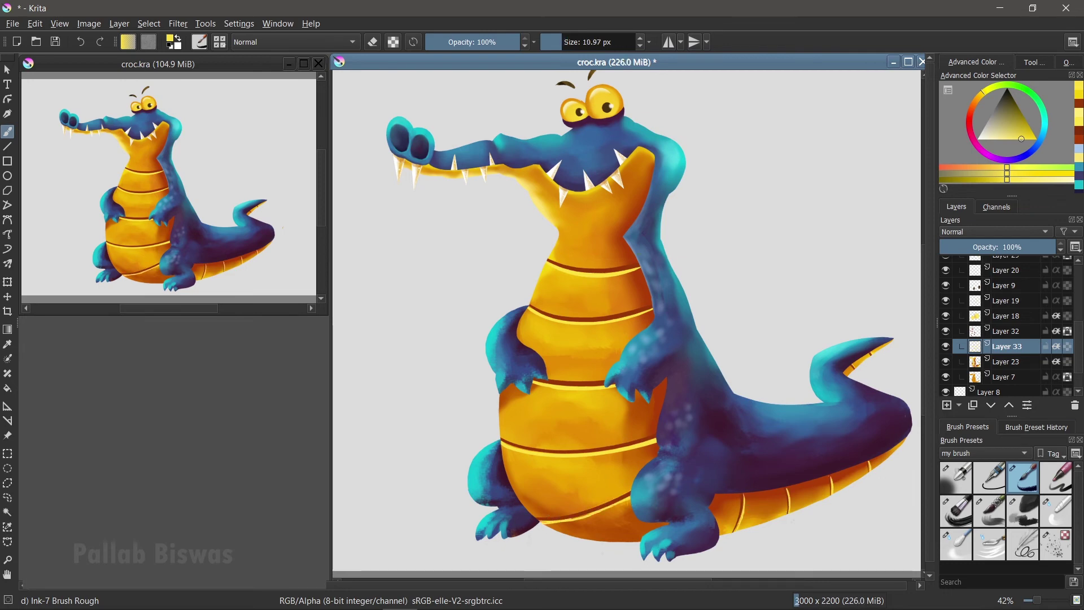
key("Page_Up")
left_click(623, 302, "ctrl")
left_click_drag(541, 228, 605, 232)
left_click(570, 236, "ctrl")
Step: Blend the belly stripes softly and fade the stripe layer to about 63% opacity
key("Page_Down")
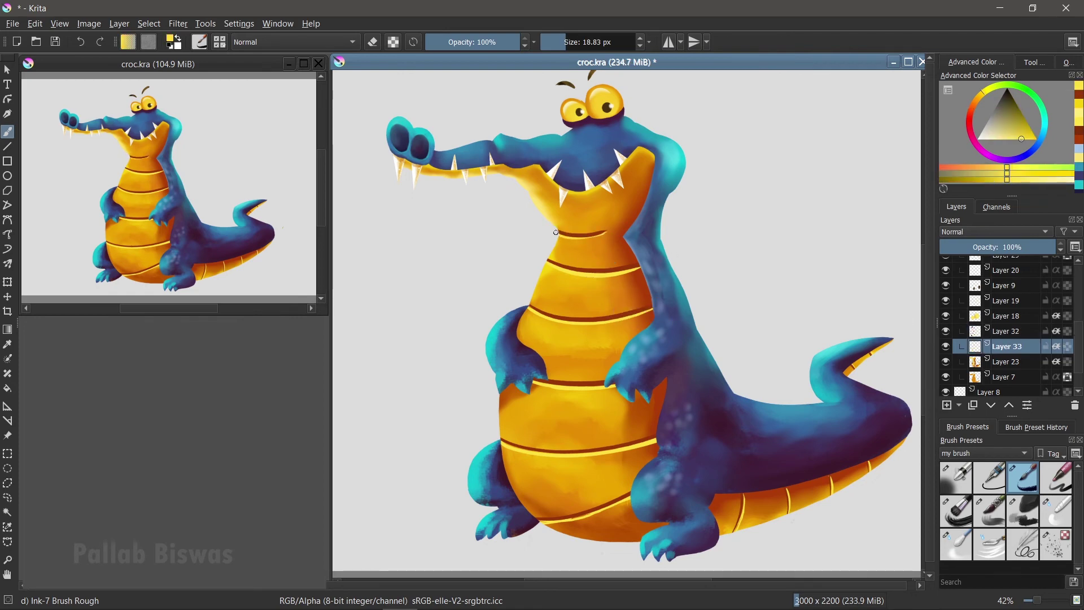
key("slash")
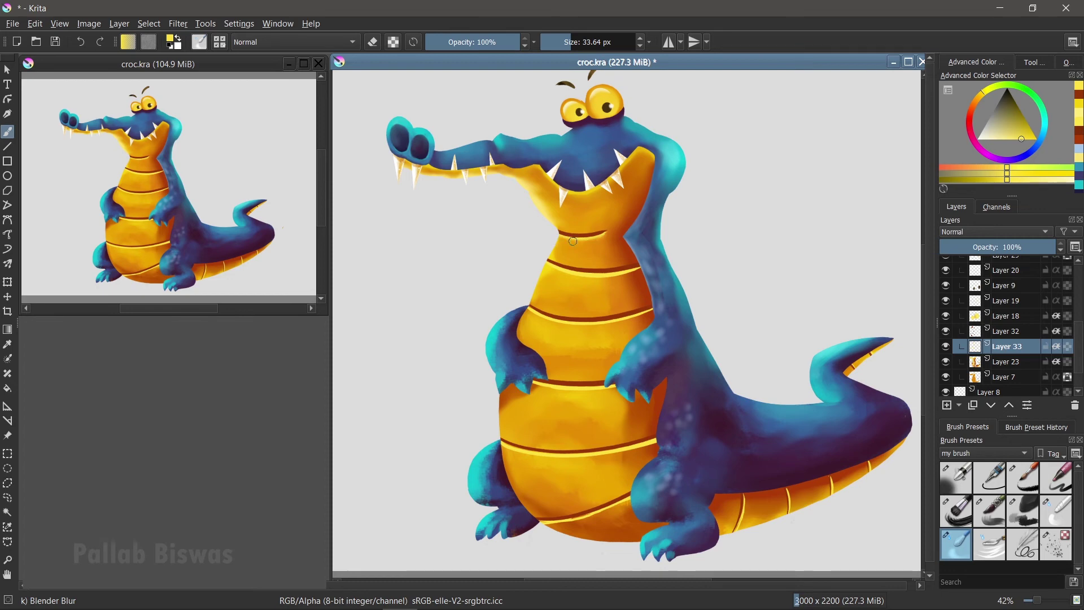
key("Page_Up")
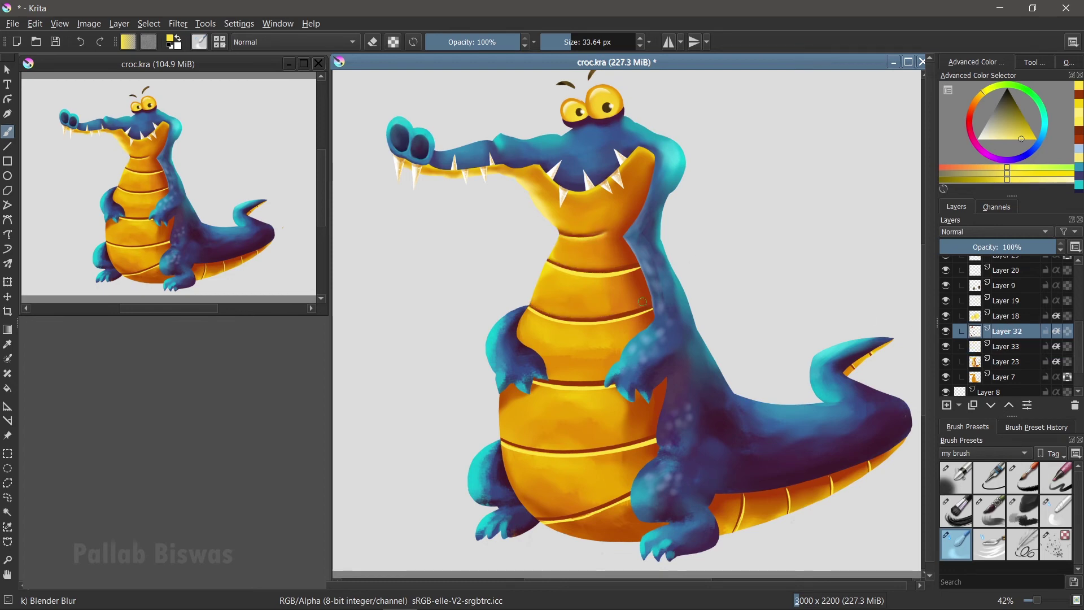
left_click_drag(562, 371, 583, 377)
mouse_move(528, 437)
left_mouse_down()
mouse_move(620, 446)
mouse_move(532, 444)
left_mouse_up()
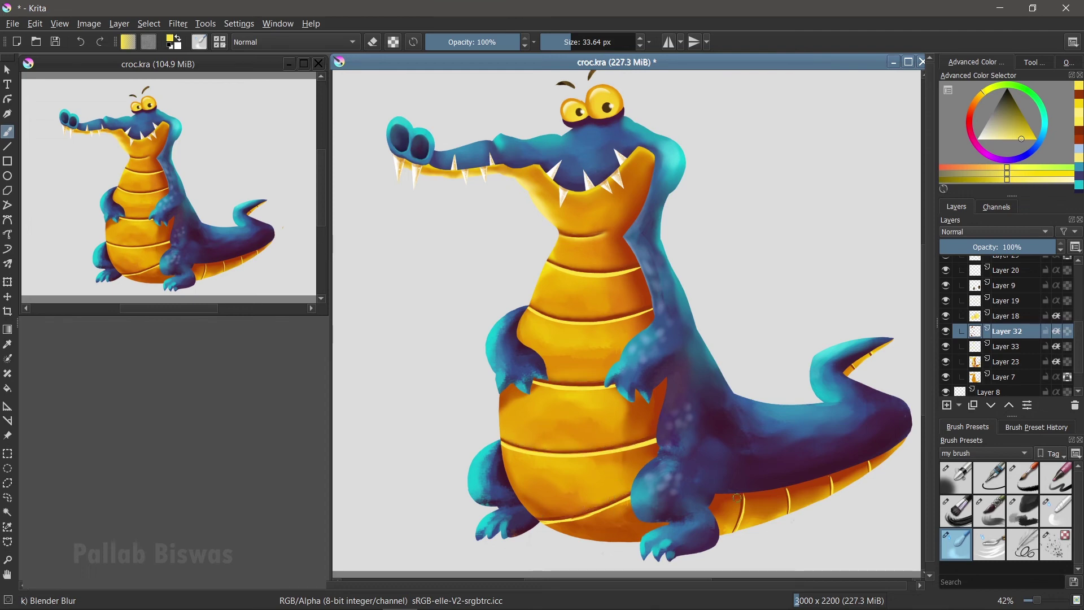
key("Page_Down")
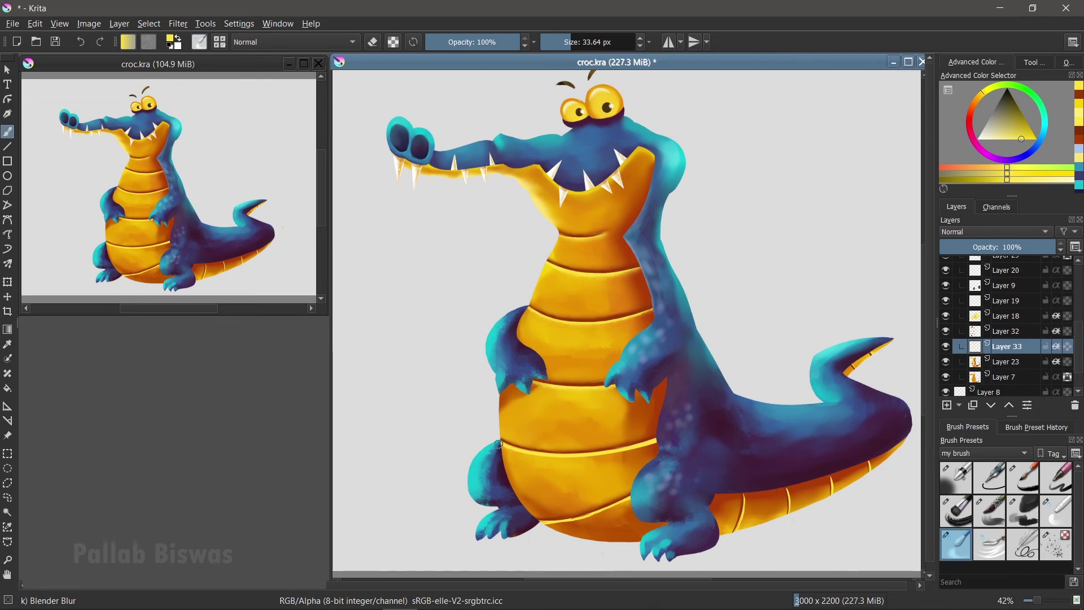
left_click_drag(606, 455, 568, 526)
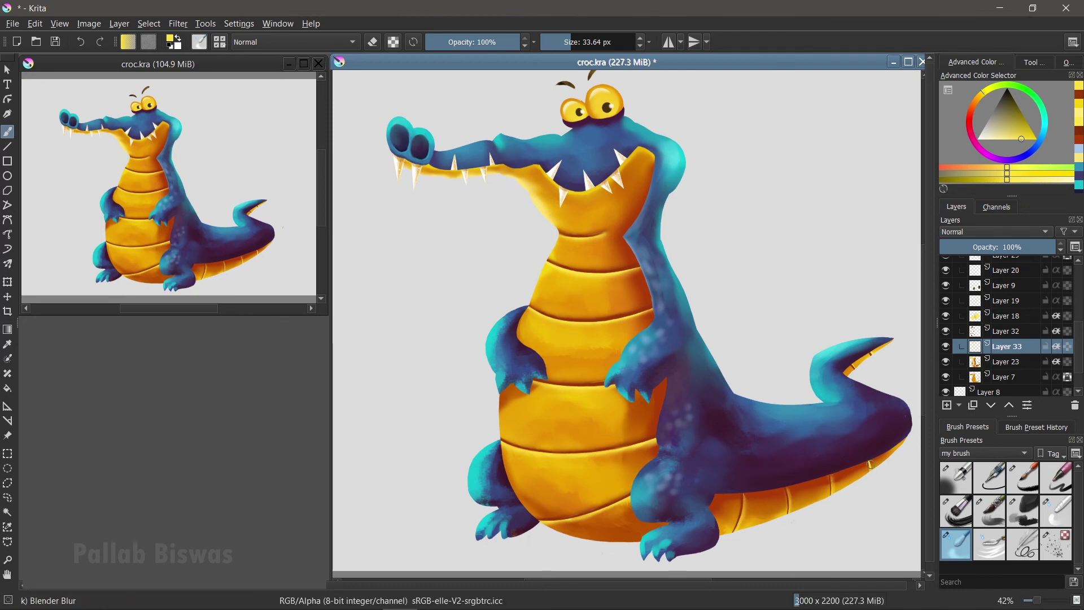
left_click_drag(1044, 247, 1012, 246)
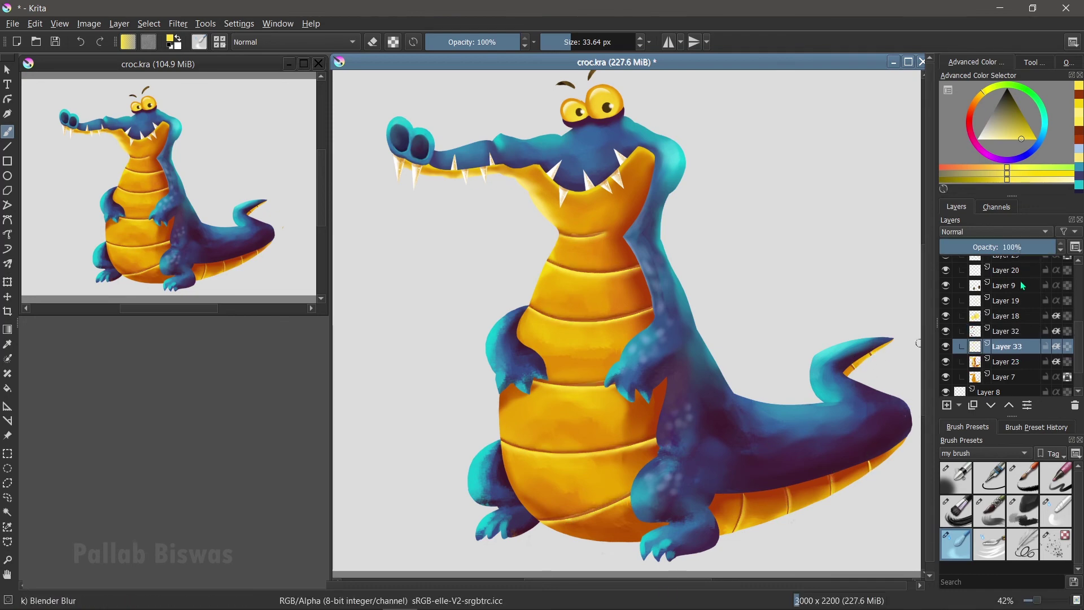
key("slash")
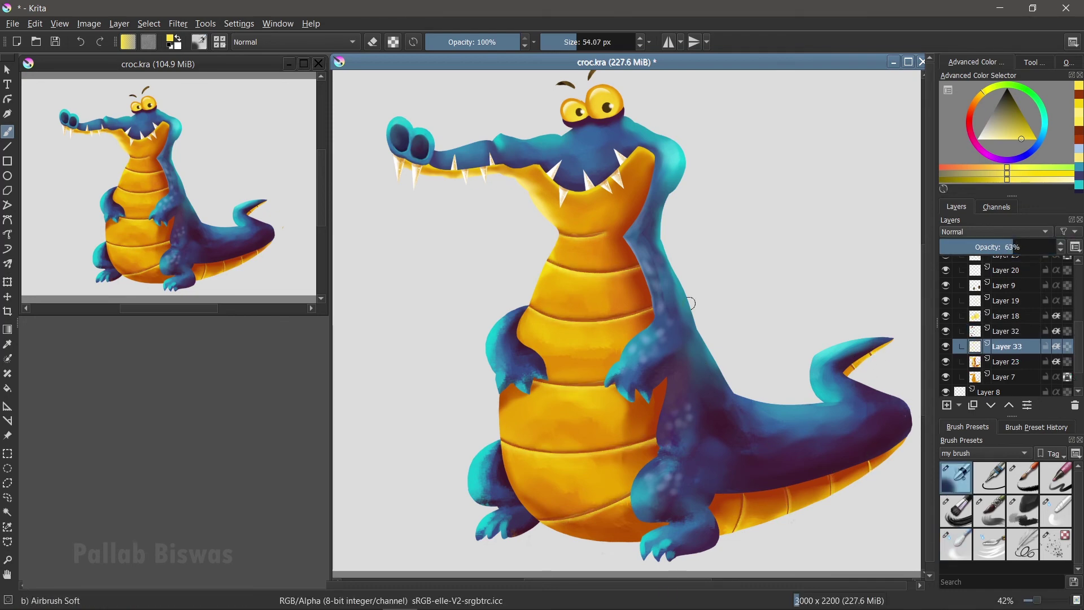
Step: On a new layer, brush soft bright highlights across every belly band from chest to lower belly
key("e")
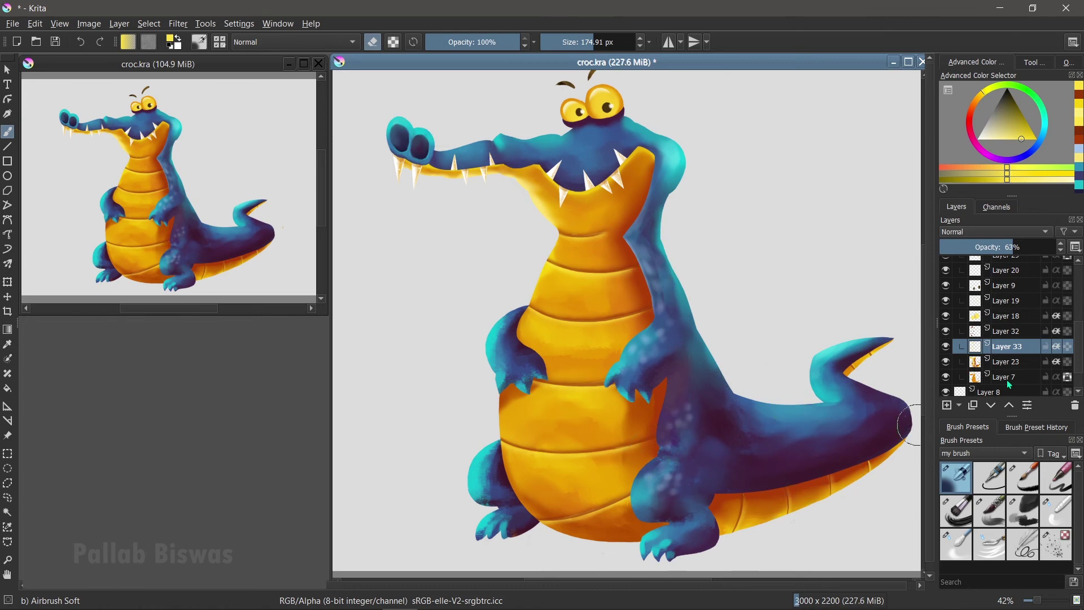
key("Insert")
key("e")
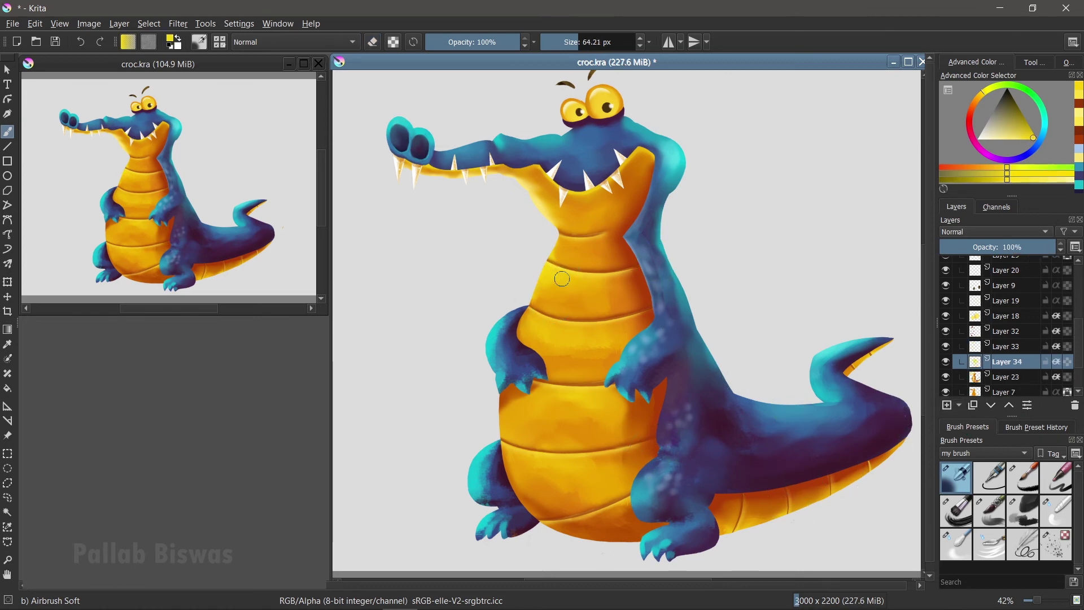
left_click_drag(573, 331, 556, 347)
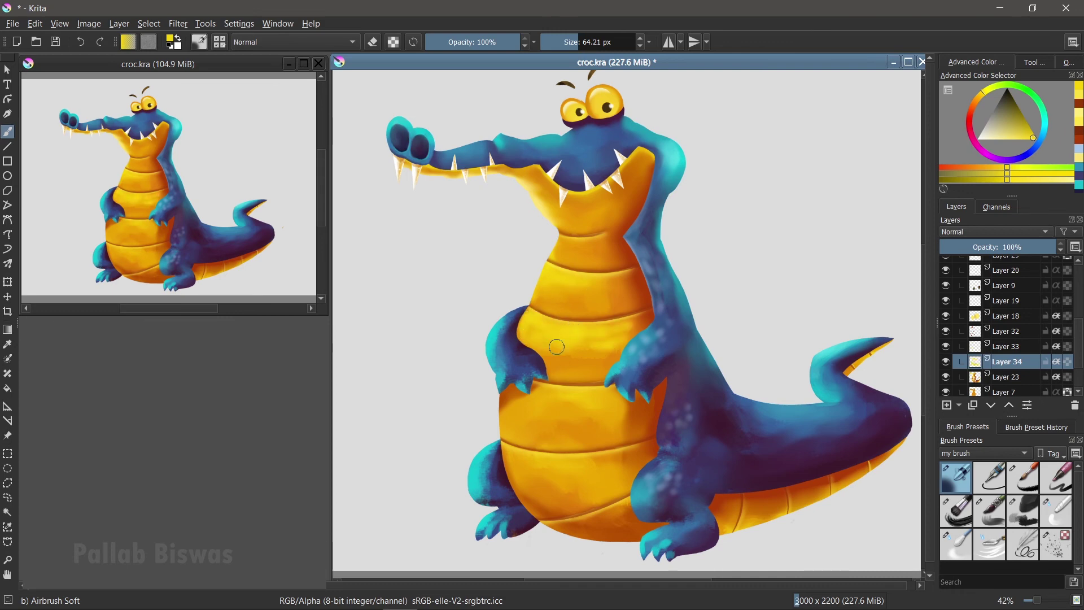
left_click_drag(569, 293, 596, 288)
left_click_drag(519, 395, 570, 389)
left_click_drag(513, 418, 610, 404)
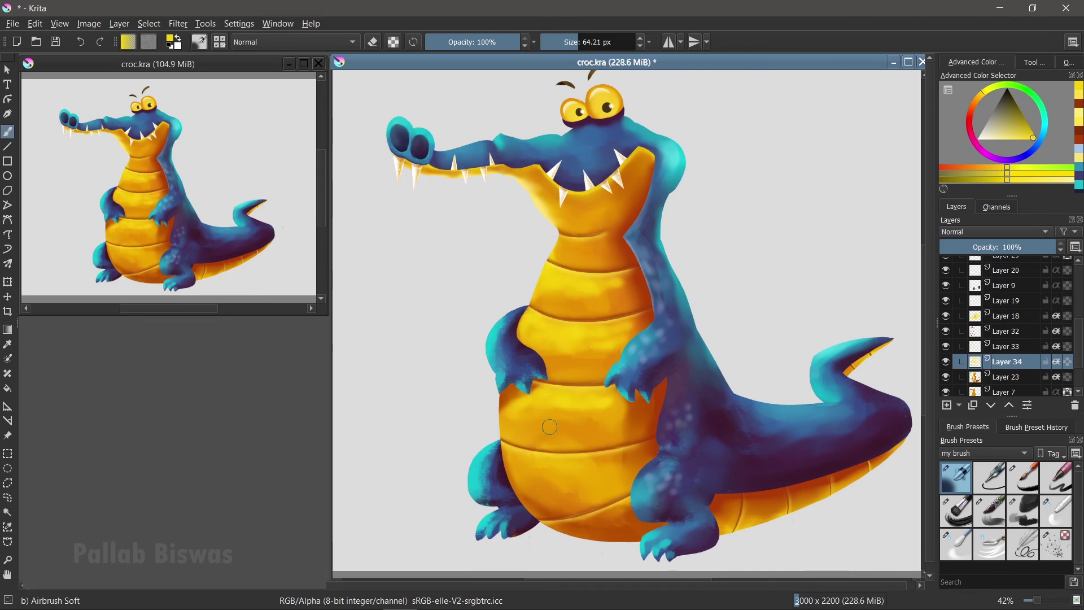
left_click_drag(517, 452, 581, 479)
left_click_drag(550, 522, 584, 536)
key("slash")
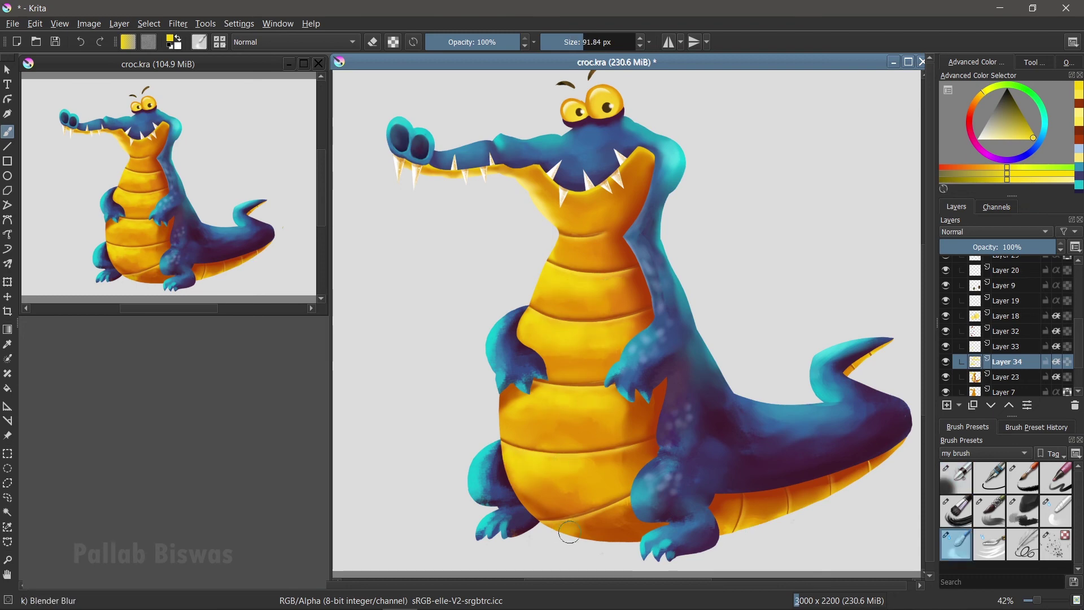
Step: Scatter white speckles over the head, arms, body and tail with a splatter texture brush
left_click(1007, 293)
left_click(1056, 544)
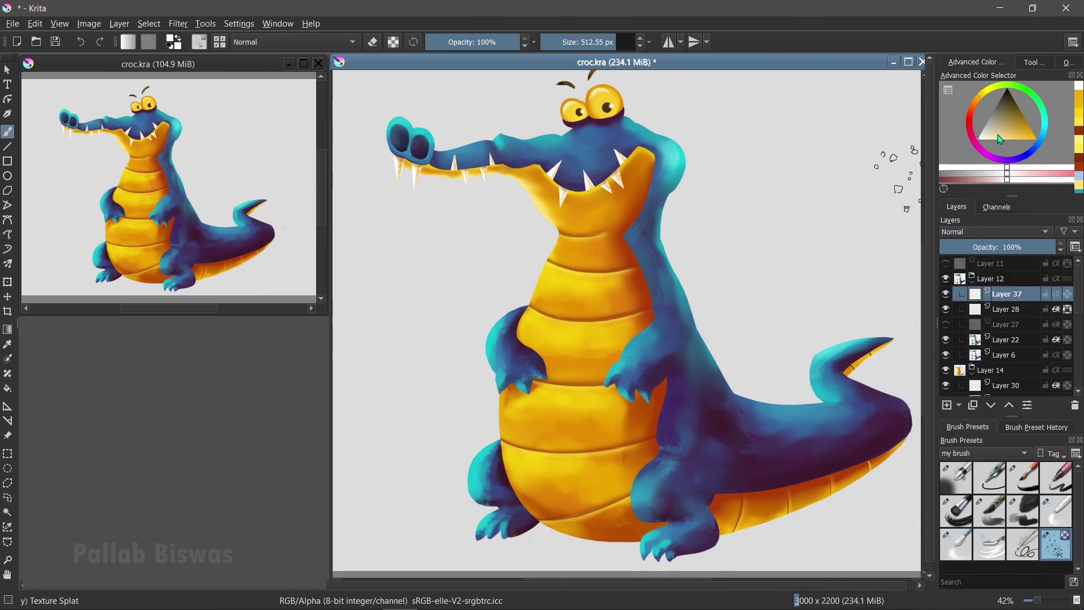
left_click_drag(708, 323, 657, 409)
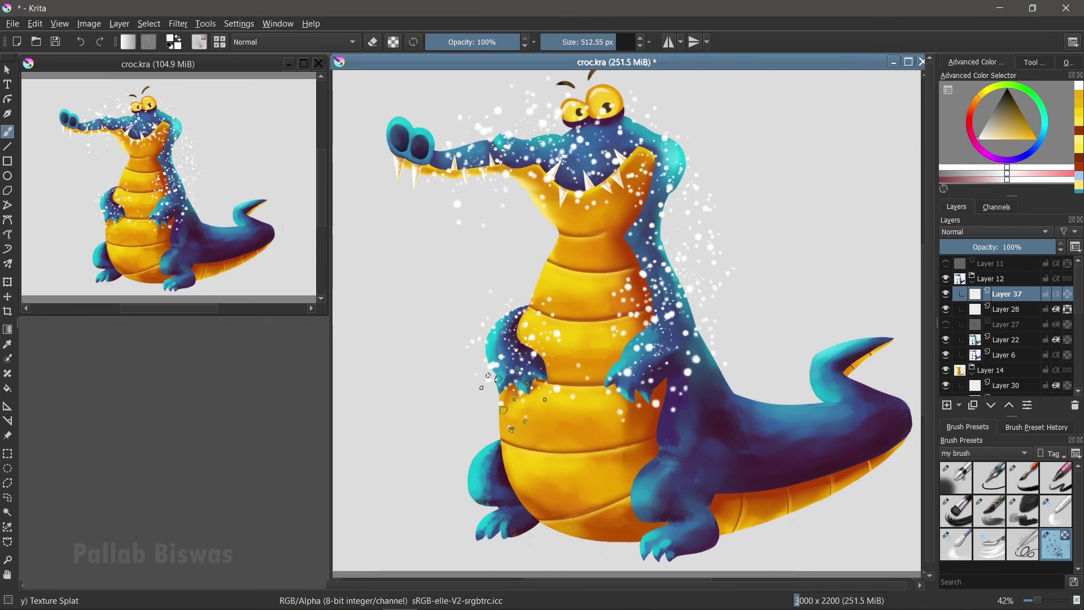
left_click_drag(657, 409, 655, 116)
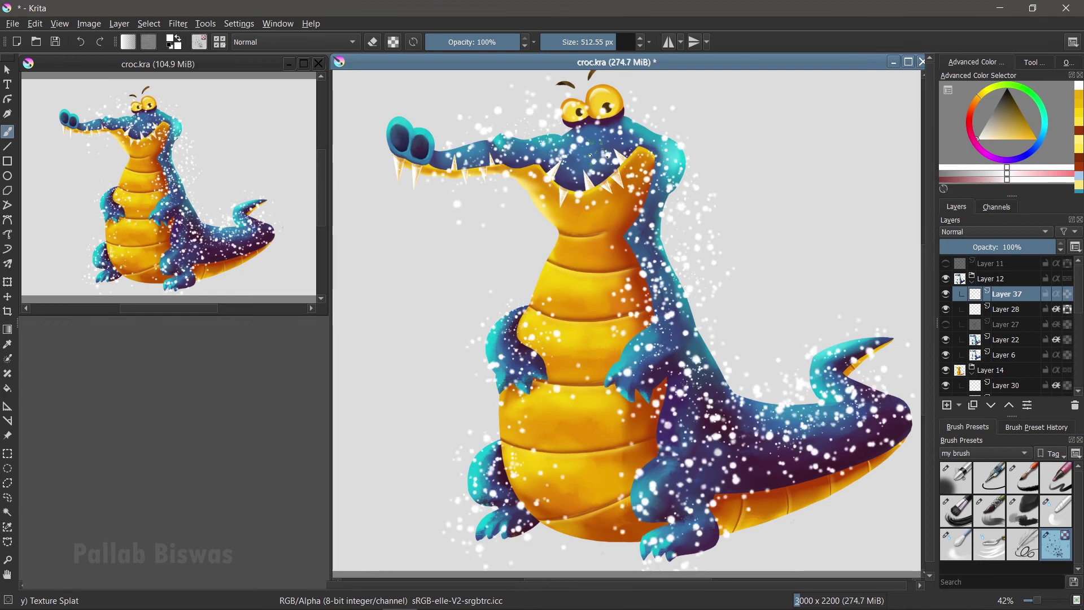
Step: Blend the speckle layer in with Overlay mode at about 38% opacity
left_click(984, 231)
left_click(967, 365)
left_click_drag(978, 247, 1055, 248)
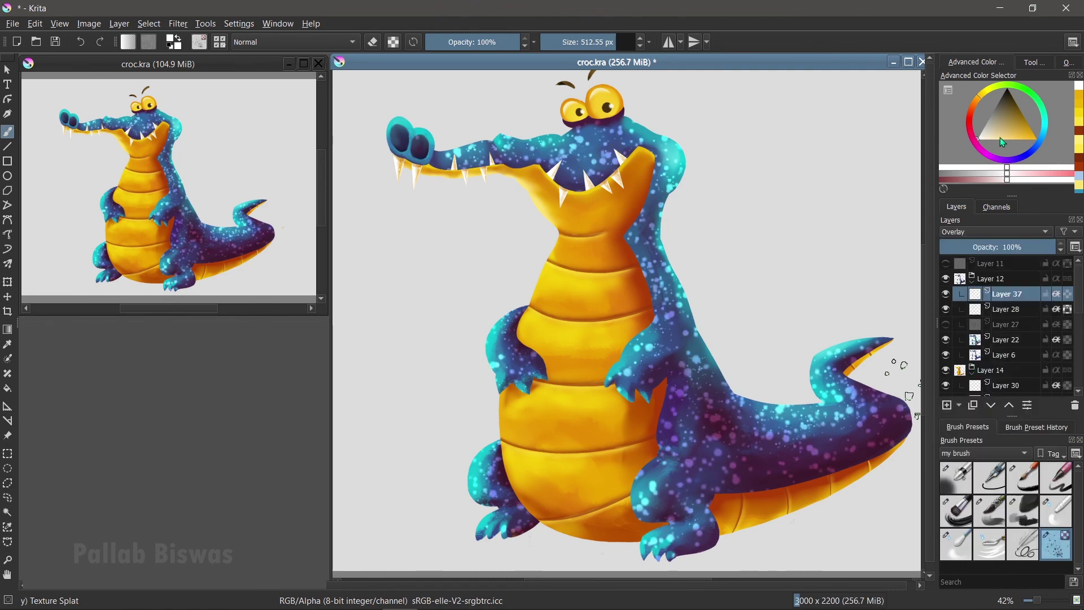
left_click(1023, 510)
left_click(969, 232)
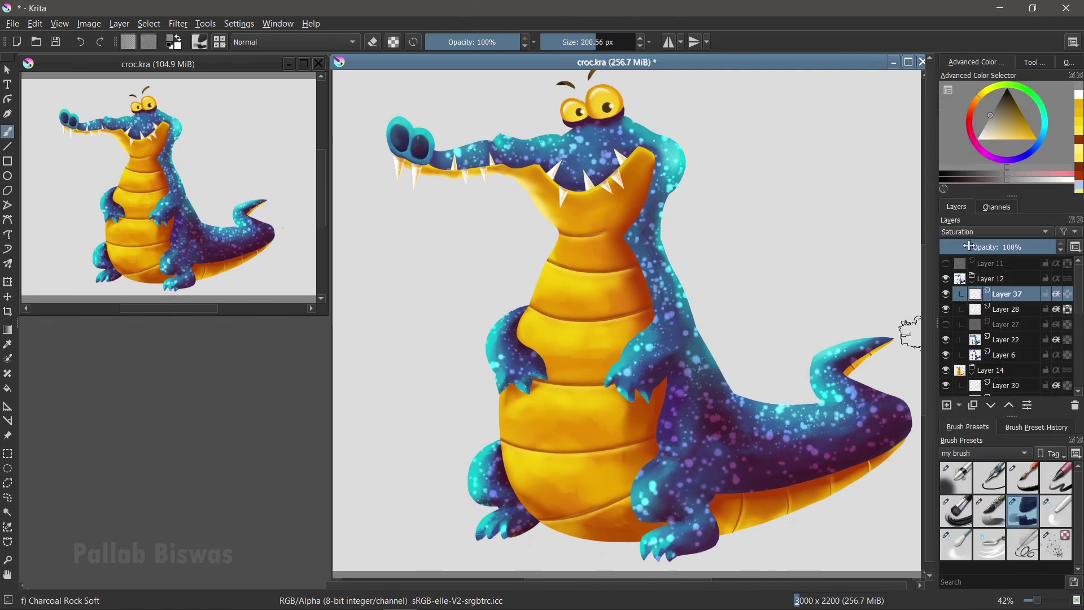
left_click(976, 232)
left_click(977, 367)
left_click(979, 252)
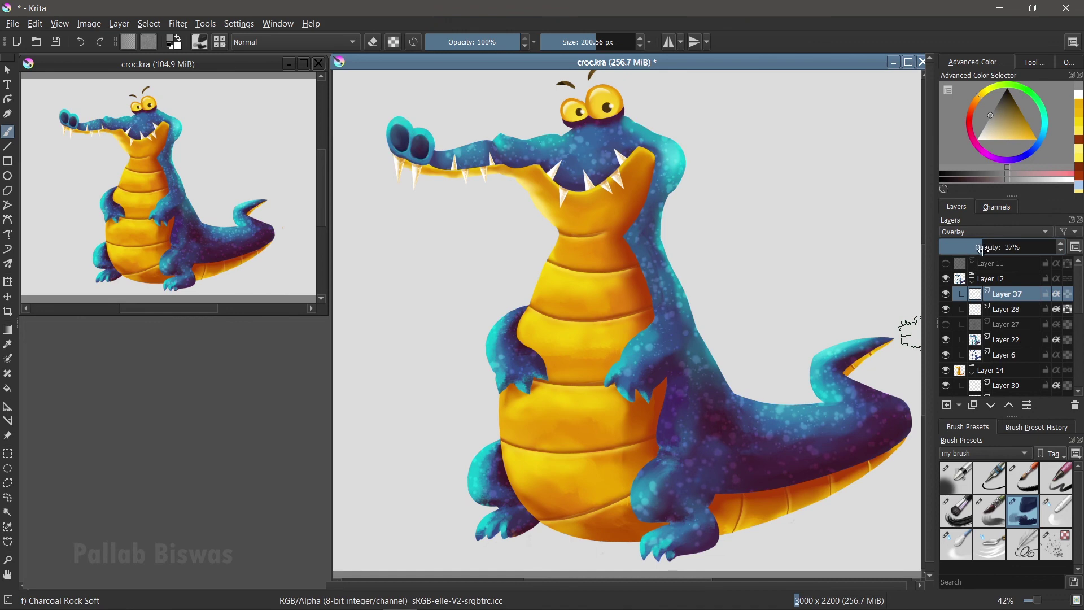
key("Insert")
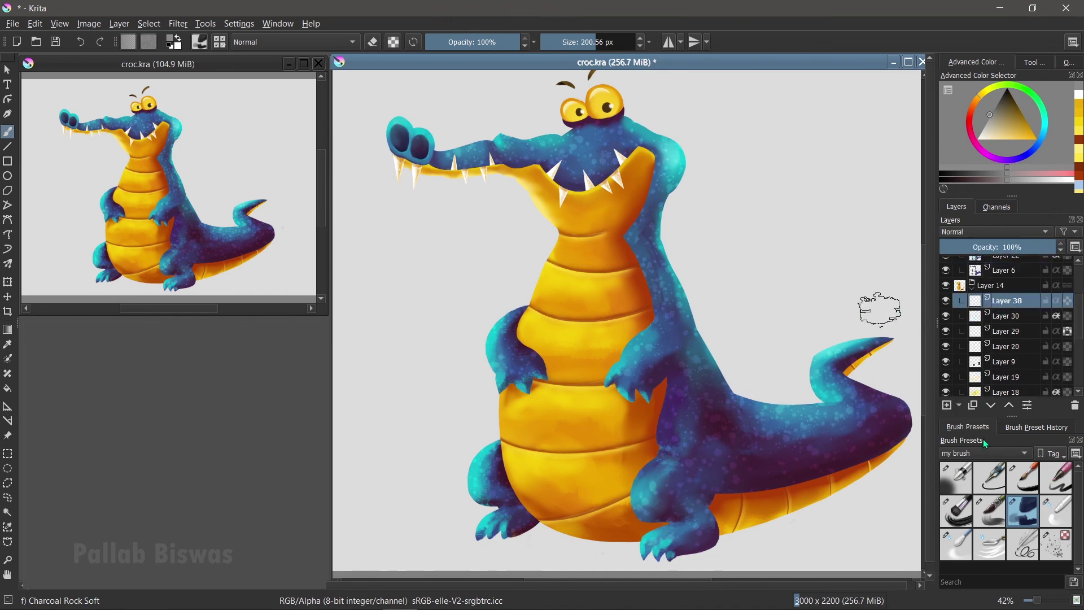
Step: Scatter small white Texture Splat speckles over the belly and jaw, blended Overlay at about 41% opacity
key("slash")
key("bracketleft")
key("x")
mouse_move(558, 197)
left_mouse_down()
mouse_move(595, 339)
mouse_move(880, 364)
left_mouse_up()
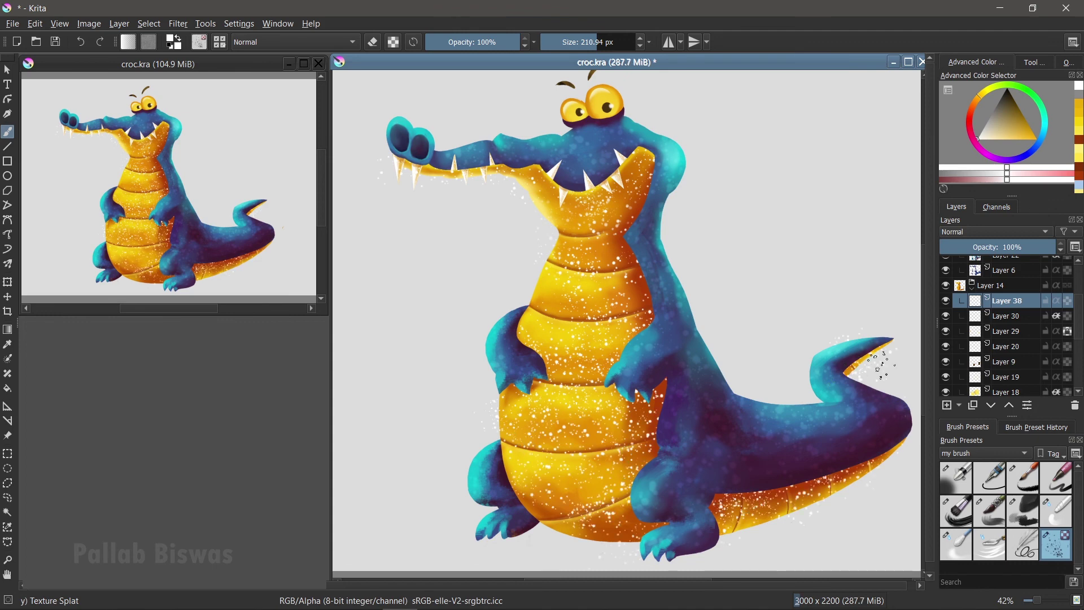
left_click(996, 231)
left_click(970, 452)
left_click_drag(1016, 246, 995, 262)
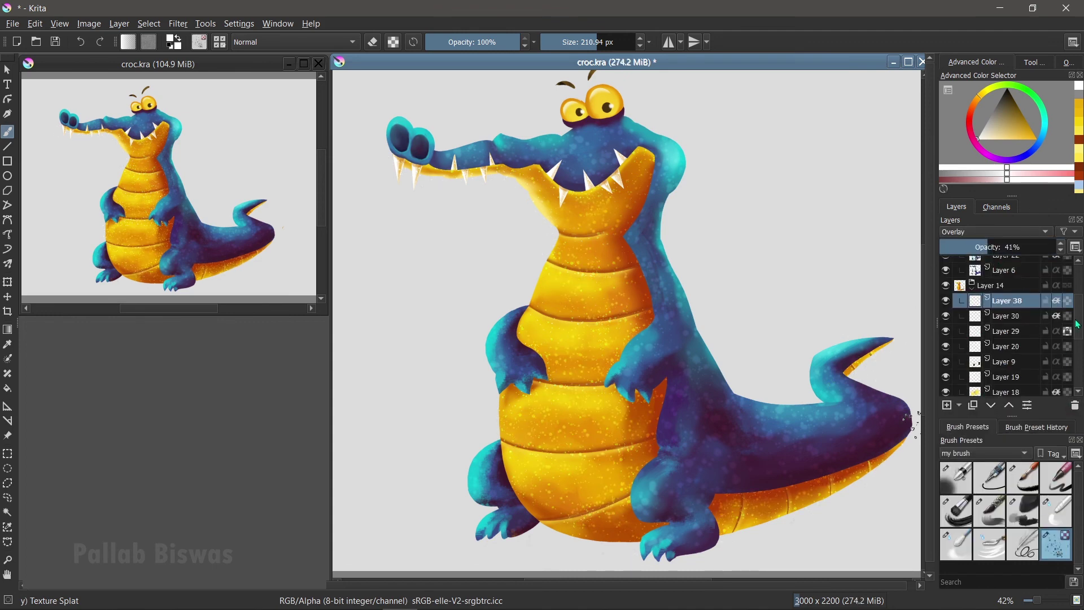
Step: Add a new layer for the back spikes with a spike colour and the rough ink brush
key("Insert")
left_click(1008, 100)
left_click(998, 159)
left_click(1023, 477)
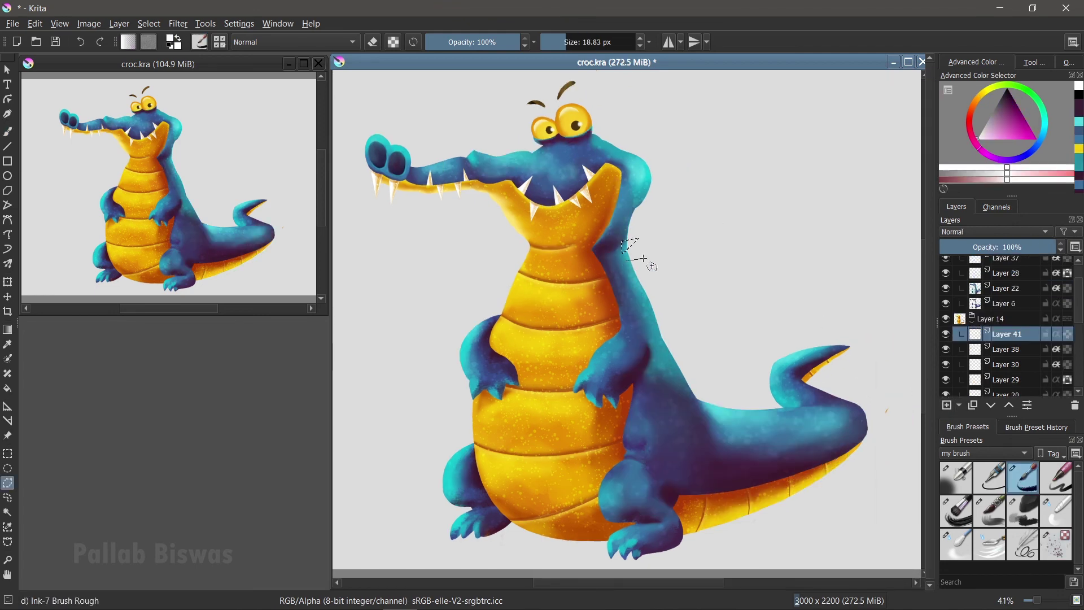
Step: Outline a zigzag polygon selection of spikes from the neck down along the back to the tail
left_click(659, 296)
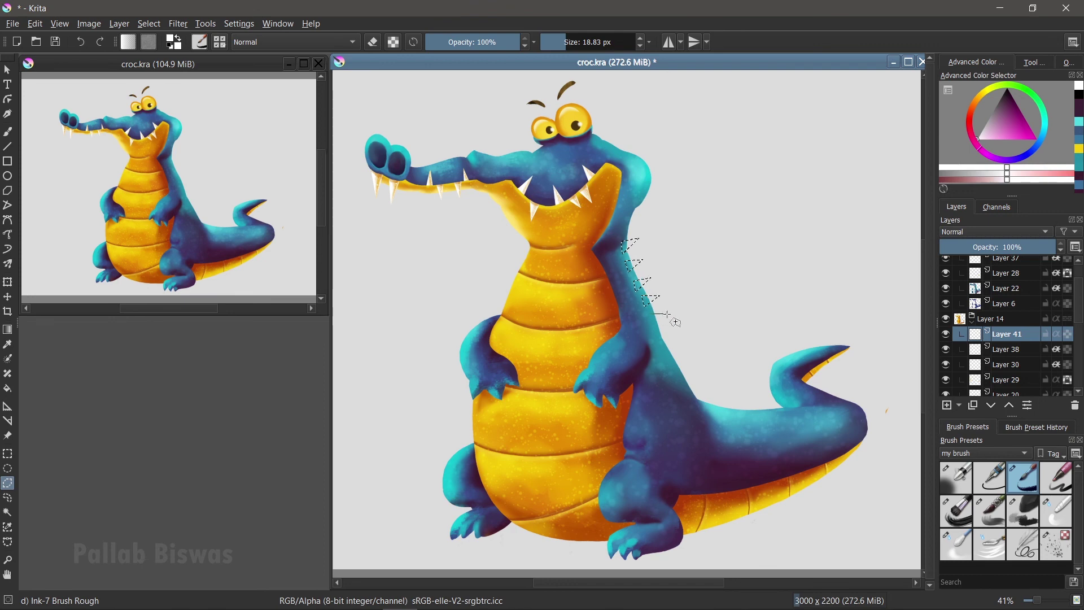
left_click(680, 373)
left_click(707, 377)
left_click(690, 395)
left_click(709, 405)
left_click(739, 414)
double_click(765, 402)
Step: Brush dark blue into the spike selection, then deselect
key("b")
left_click(655, 283, "ctrl")
left_click_drag(626, 243, 784, 415)
key("ctrl+shift+a")
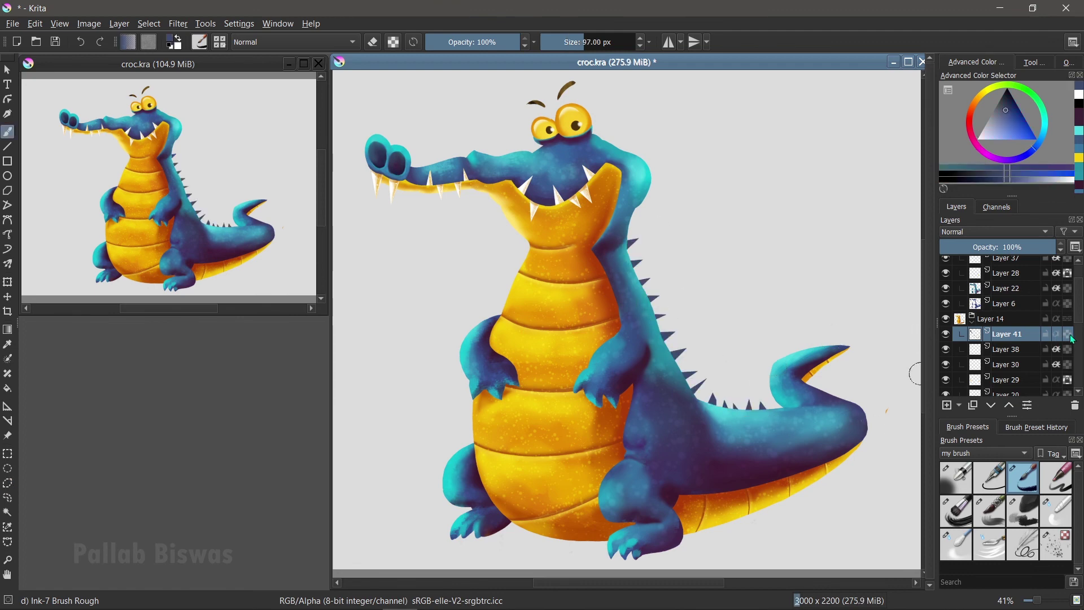
left_click(649, 254, "ctrl")
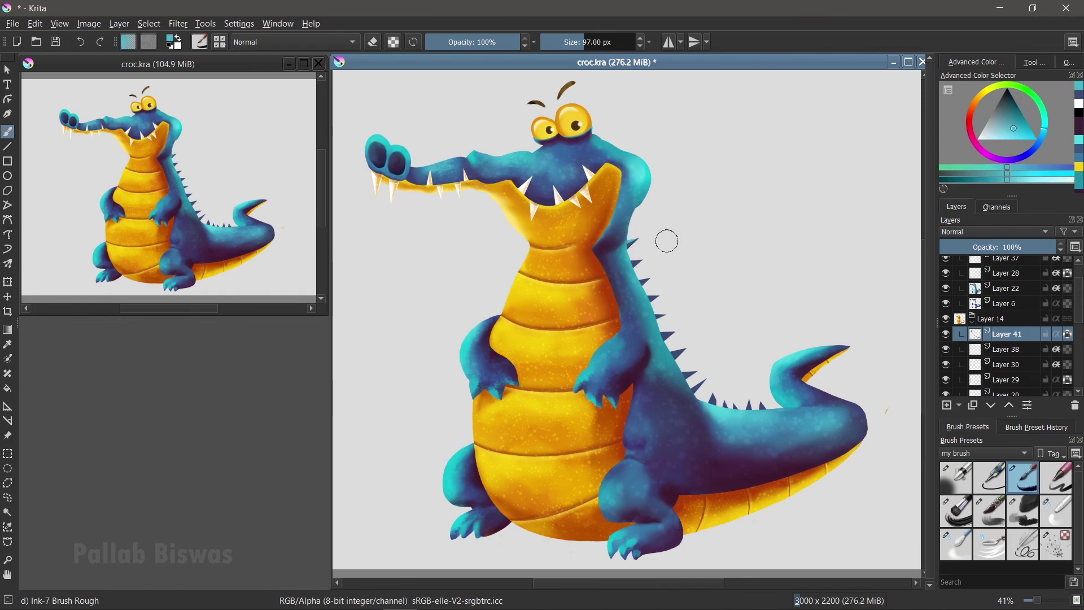